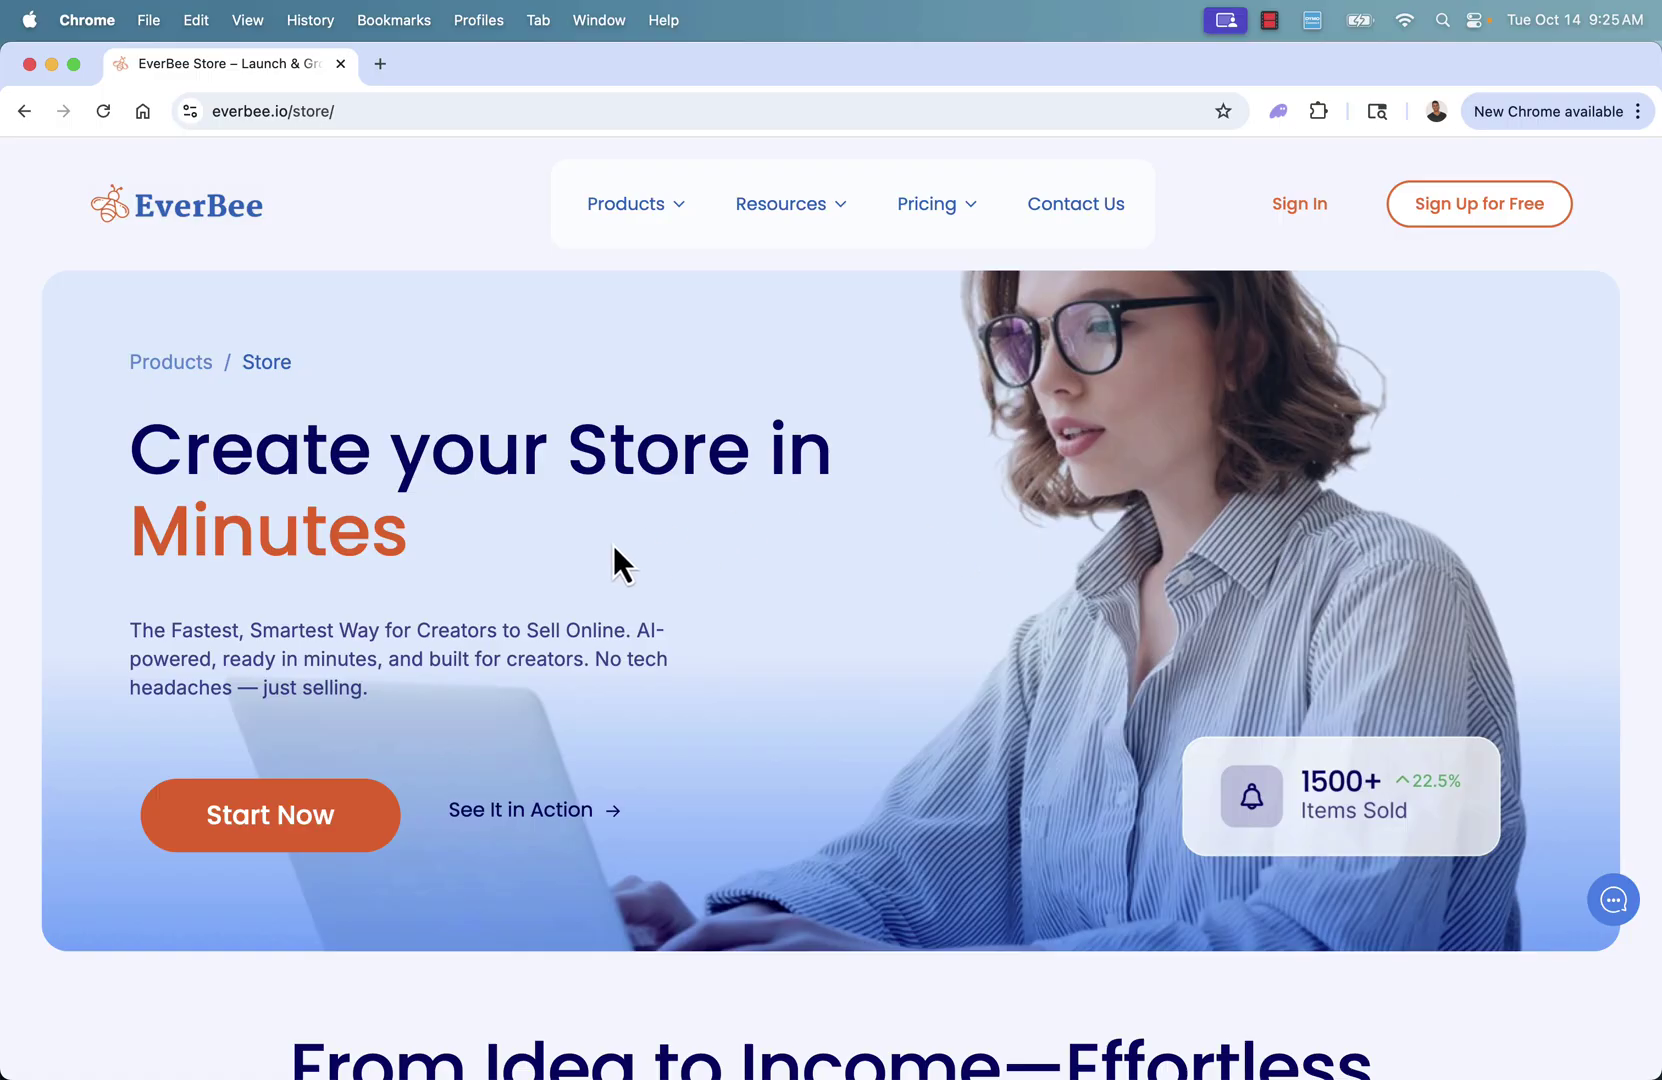
scroll(613, 561, "down", 1)
scroll(613, 561, "up", 1)
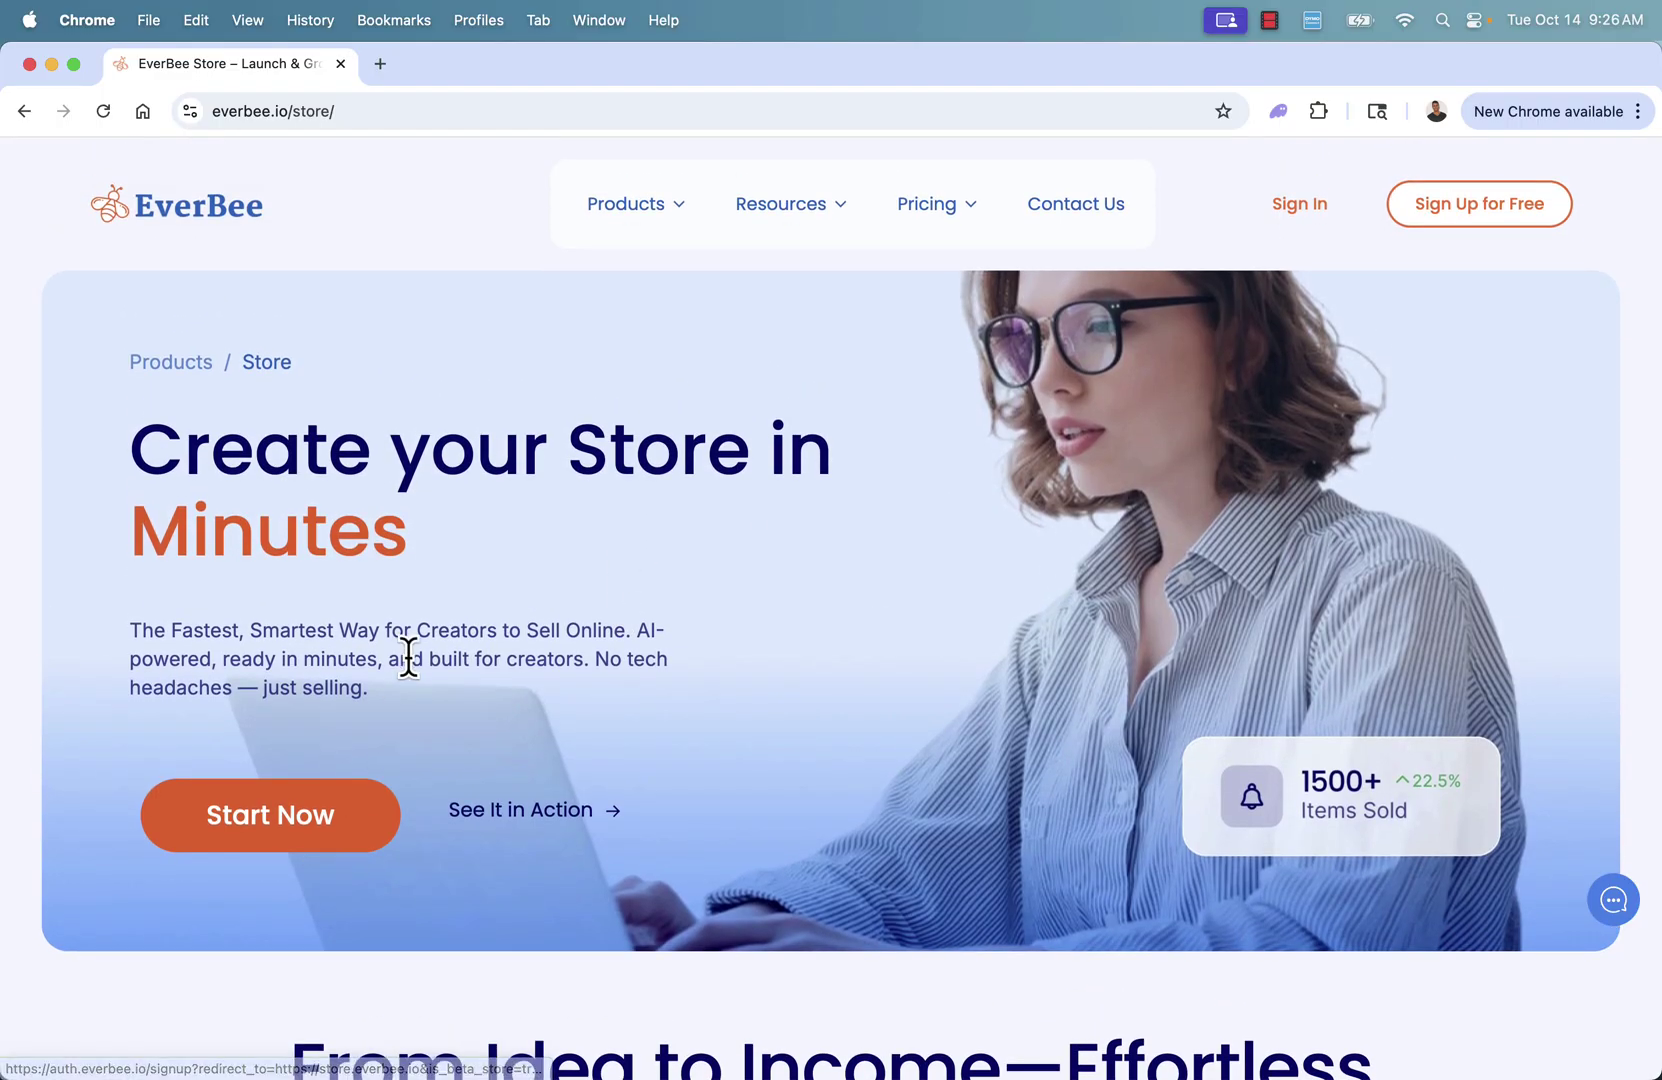
scroll(588, 571, "down", 1)
scroll(588, 562, "down", 1)
scroll(588, 562, "down", 1)
scroll(588, 562, "down", 1)
scroll(588, 562, "down", 3)
scroll(588, 562, "down", 3)
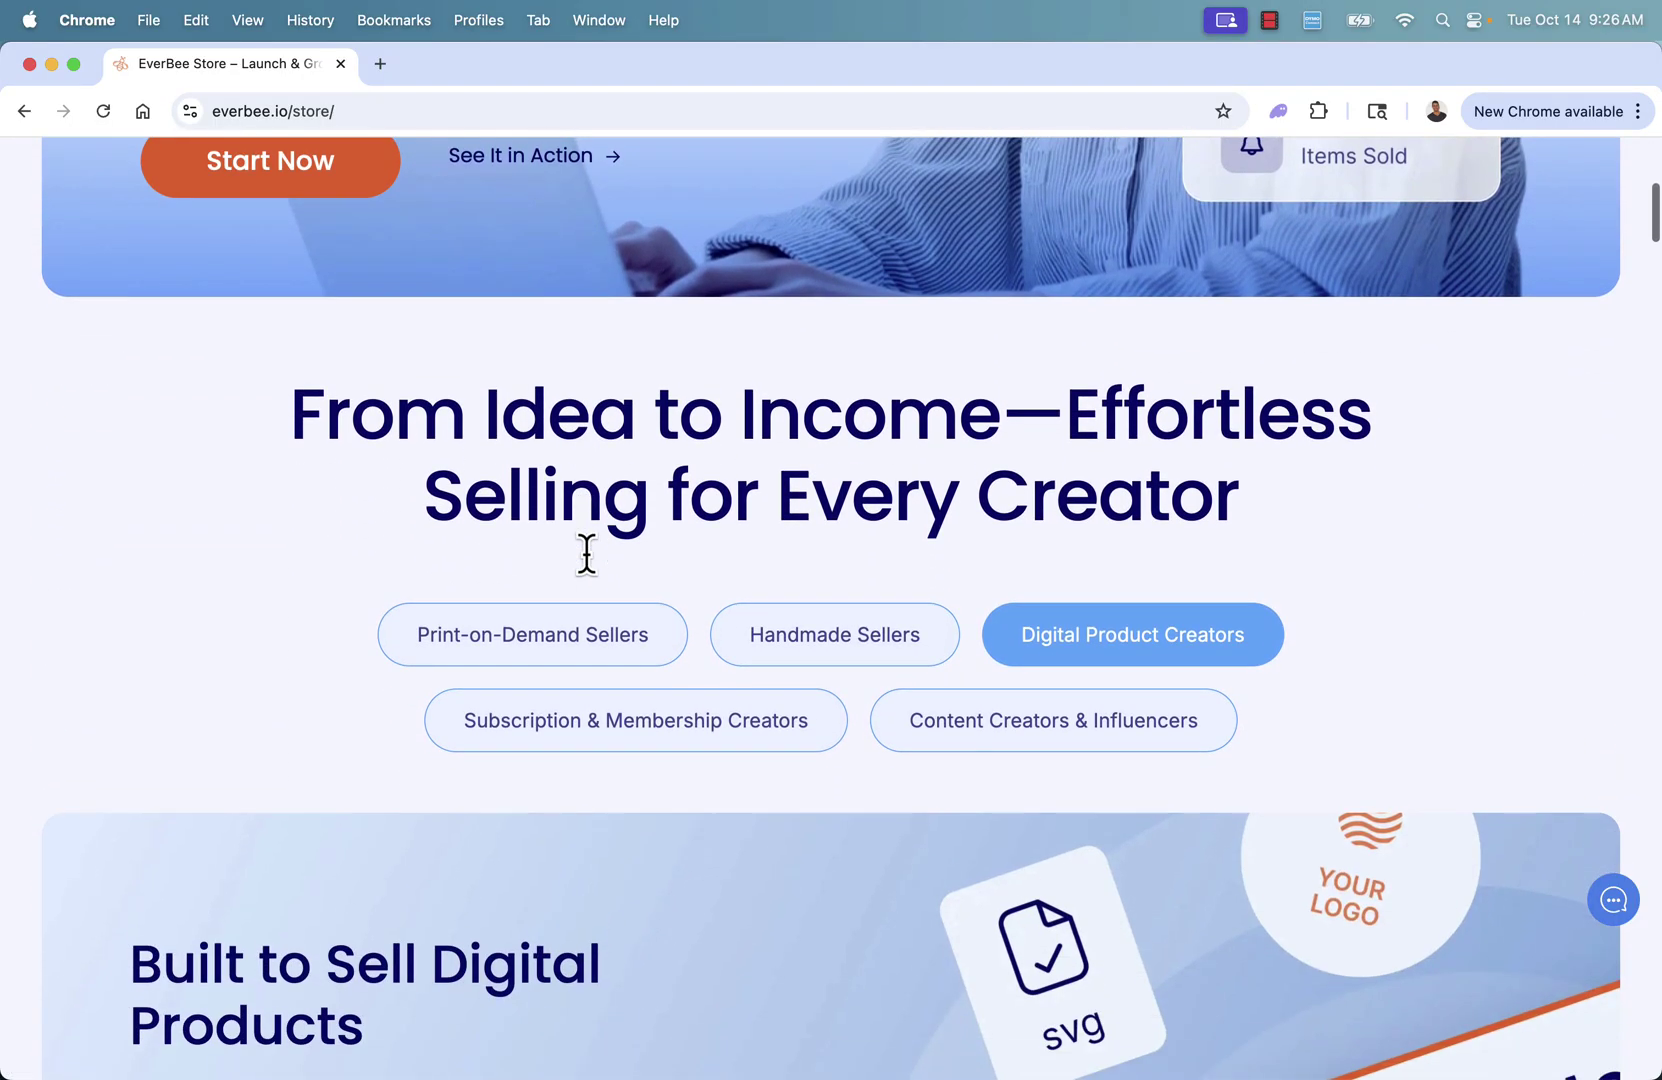
scroll(588, 562, "down", 2)
Browse the Print-on-Demand and Handmade tabs, then show Digital Product Creators and highlight Instant delivery.
left_click(579, 552)
scroll(579, 552, "down", 3)
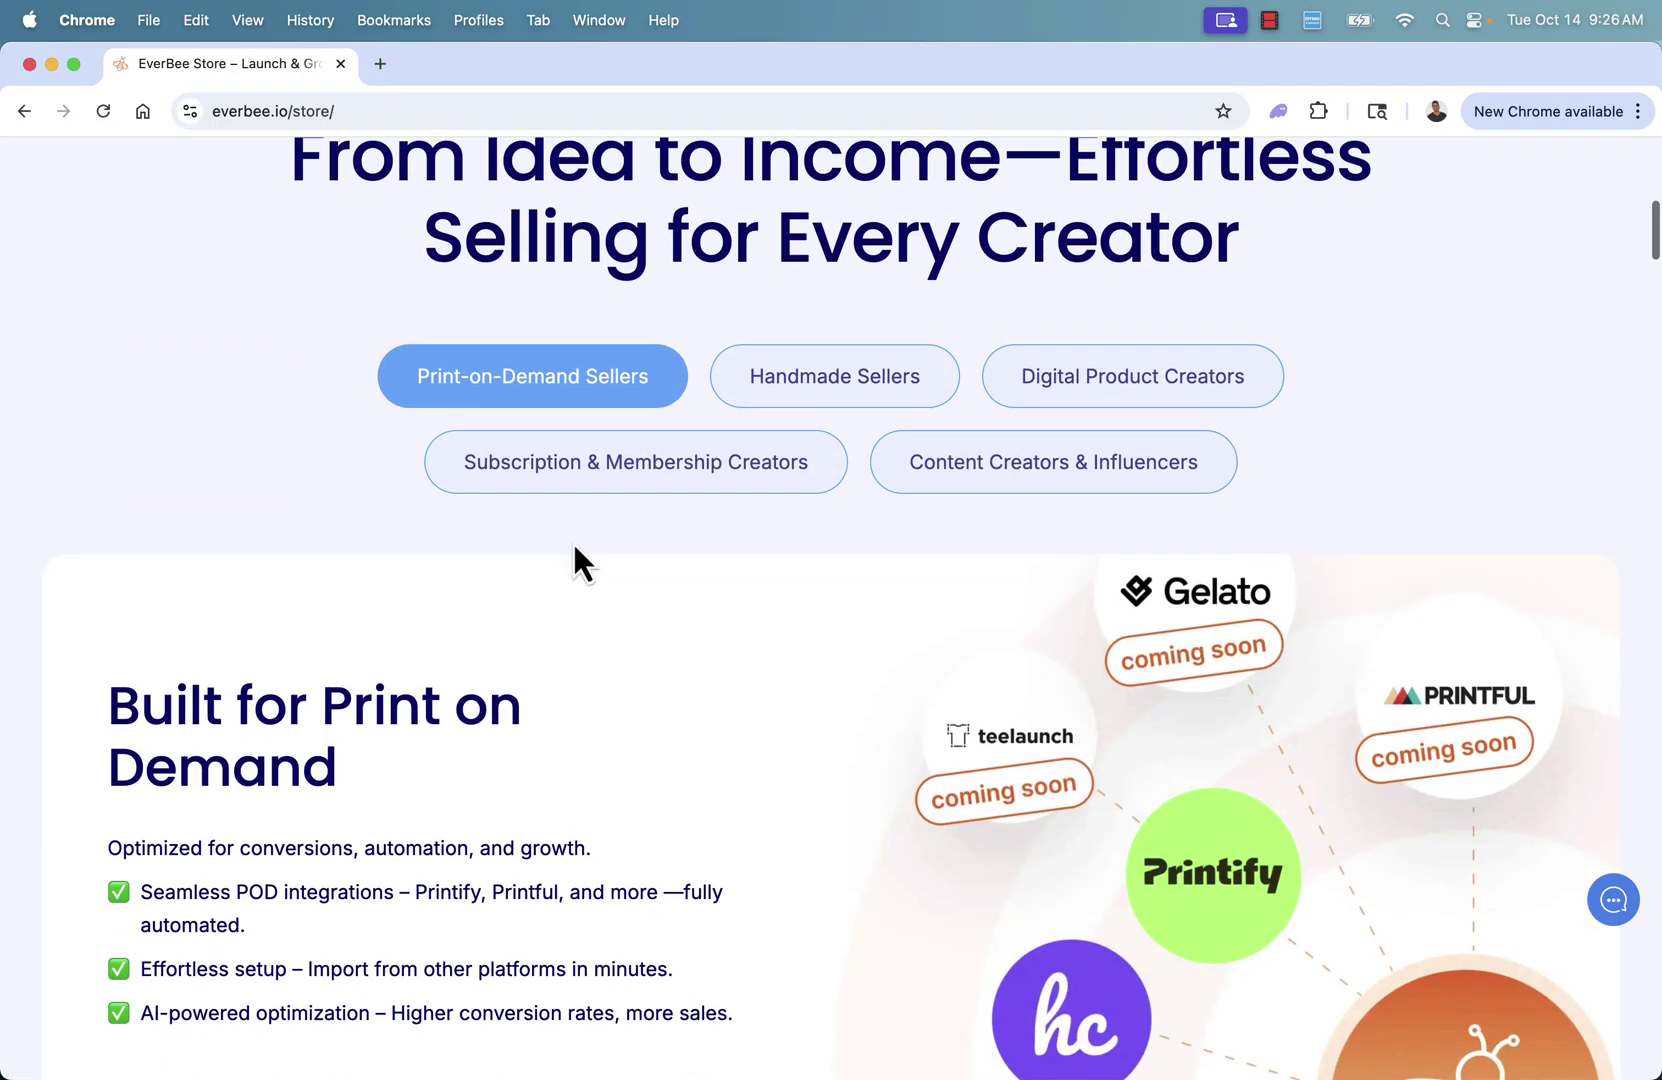
left_click(834, 418)
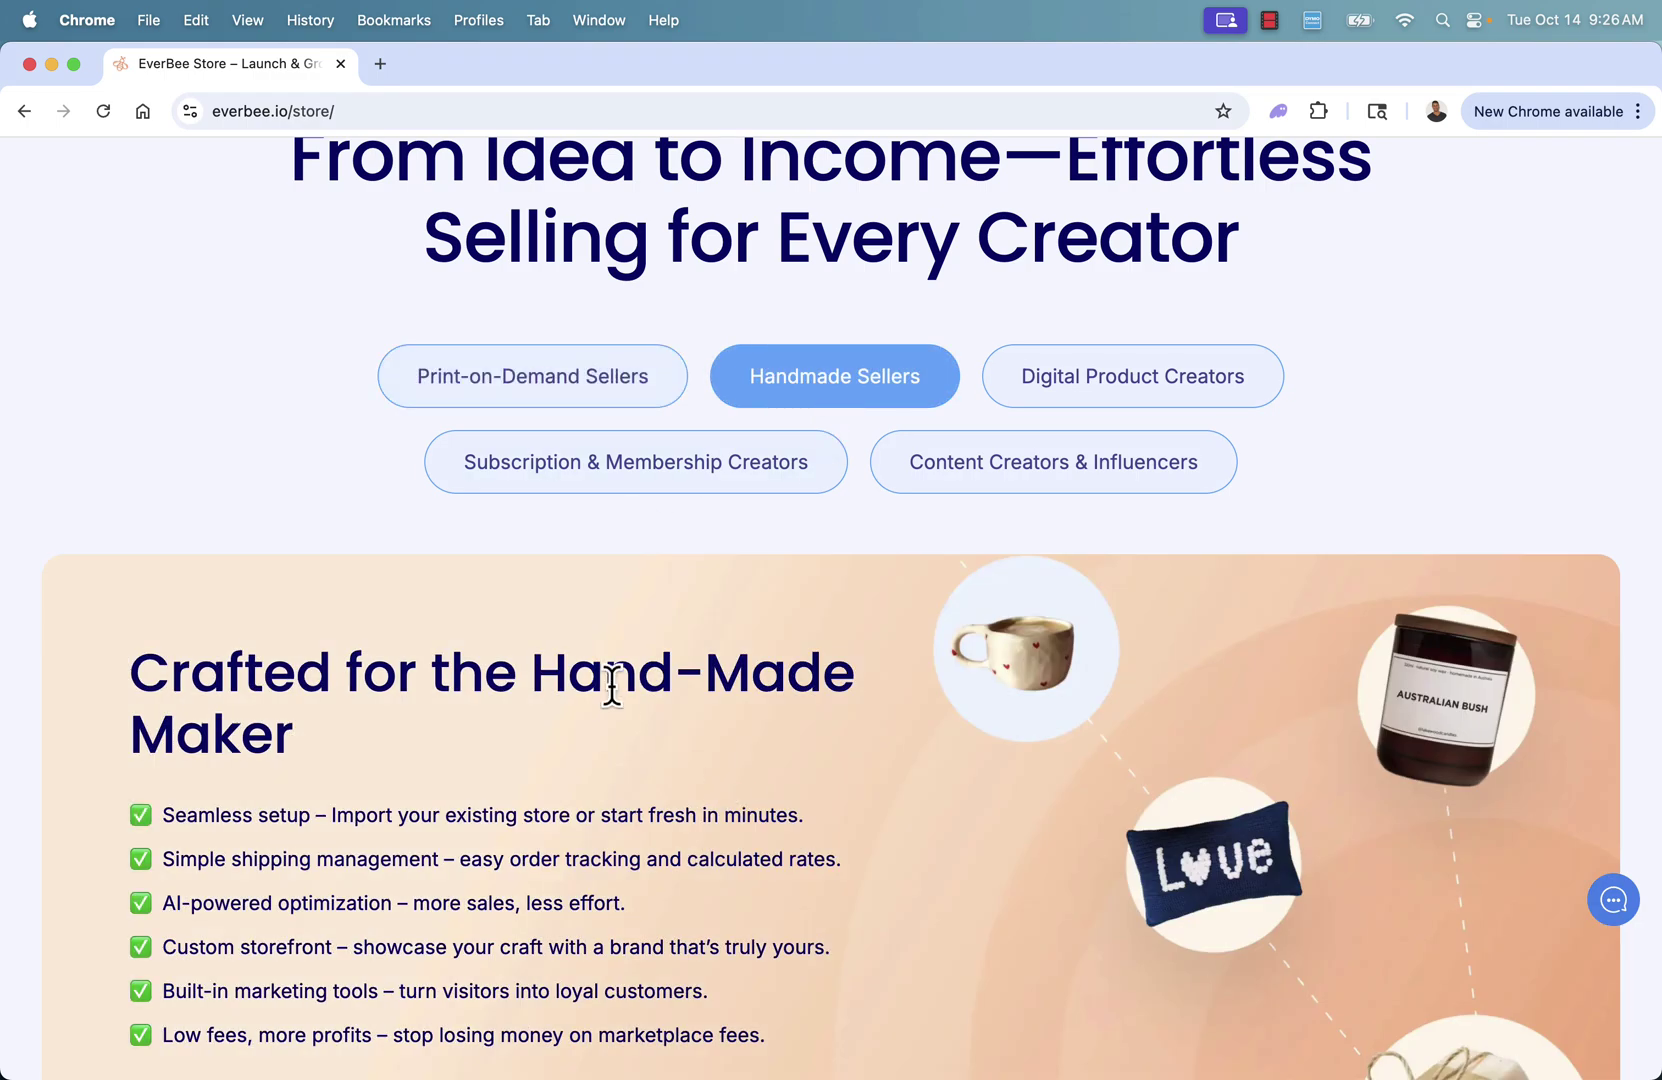
left_click(1152, 418)
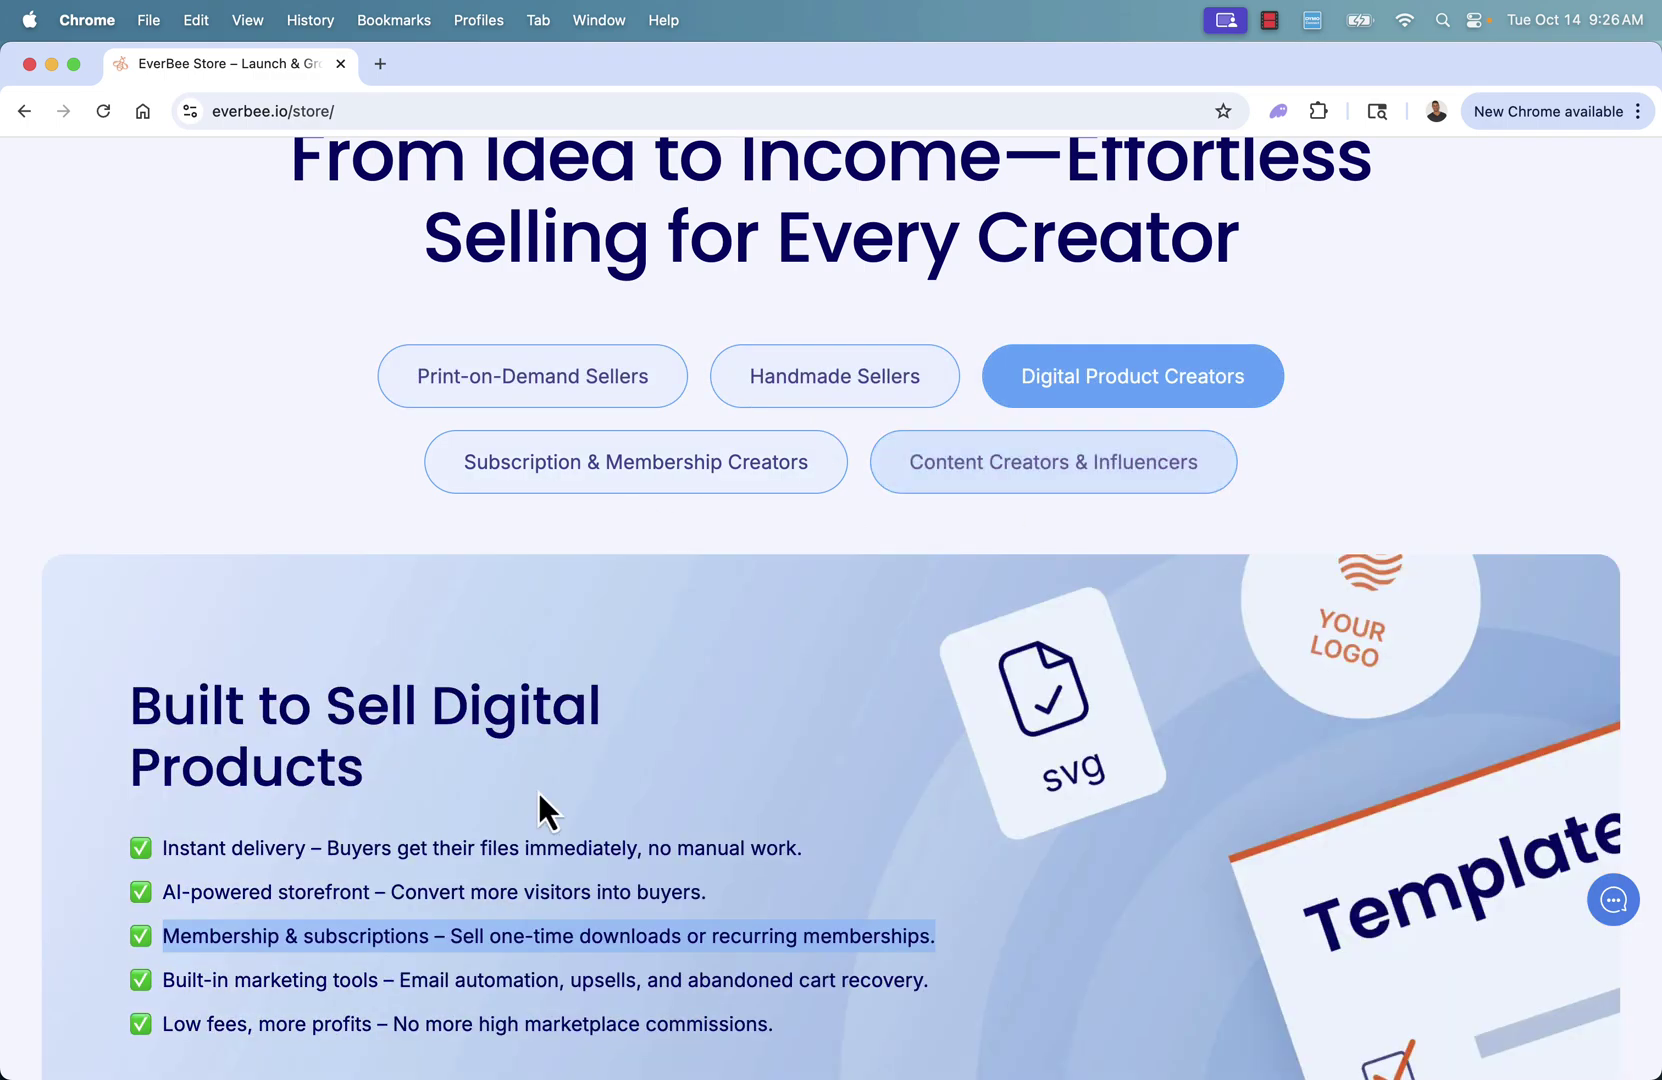
scroll(538, 805, "down", 3)
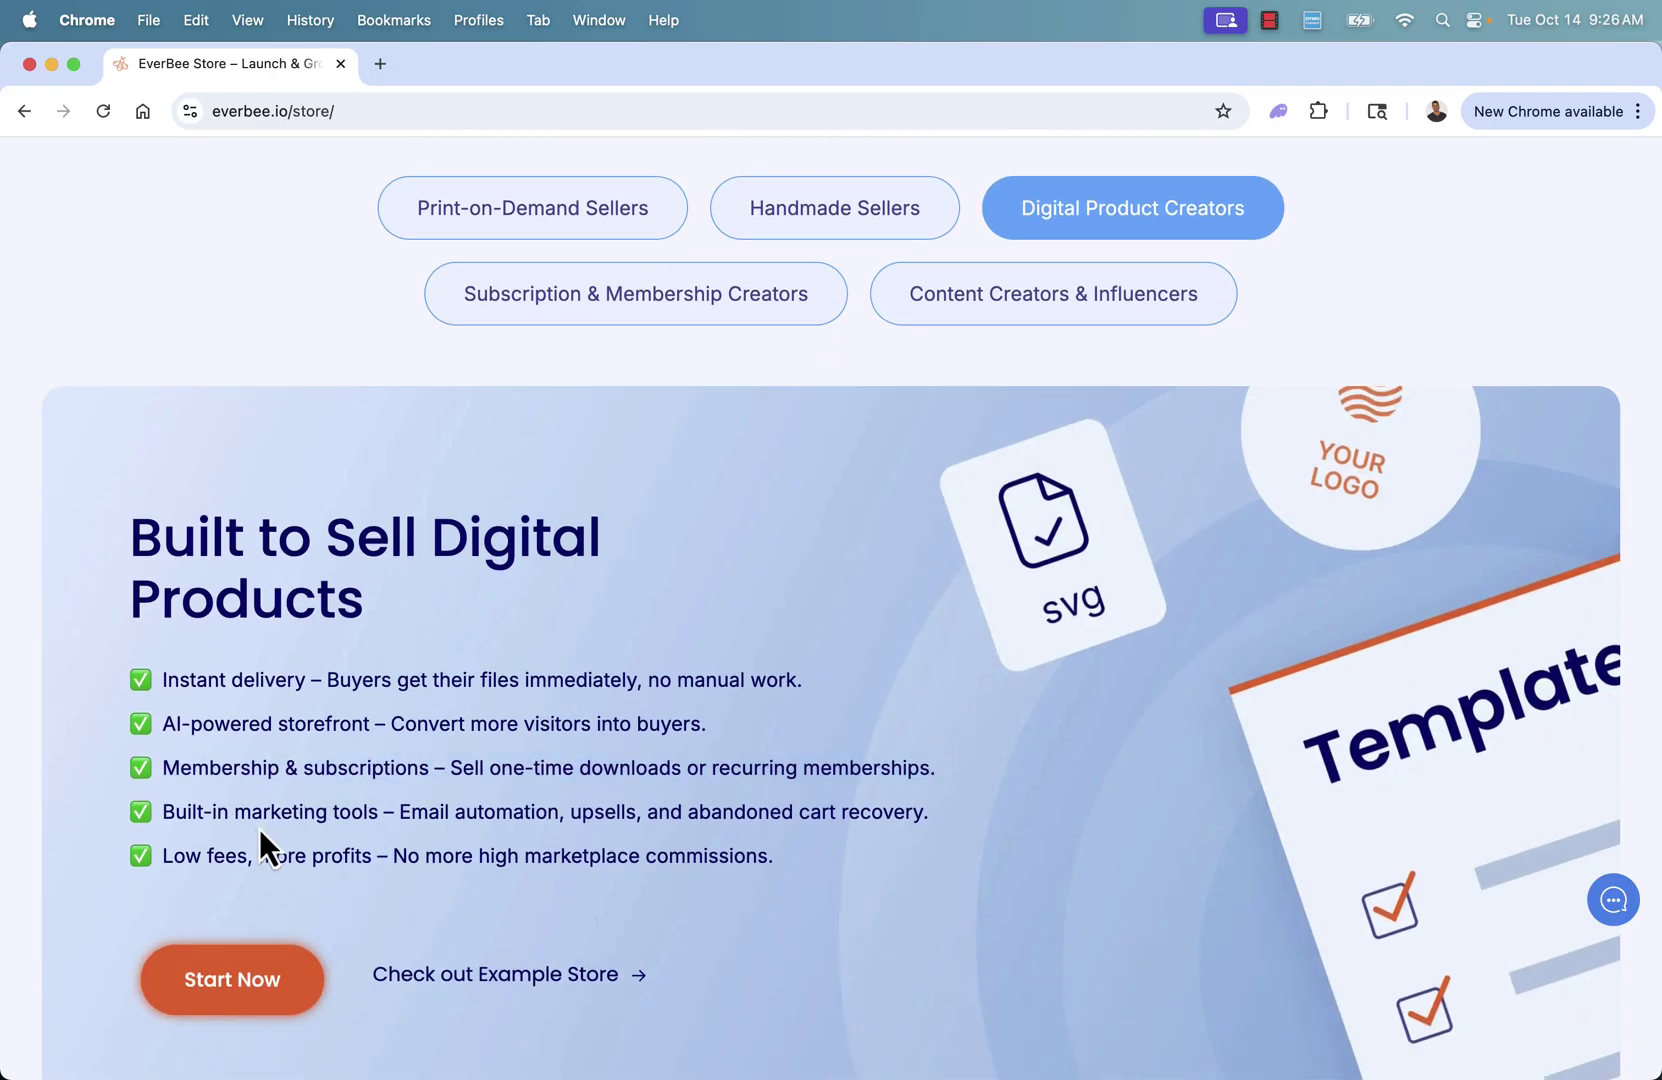
triple_click(192, 674)
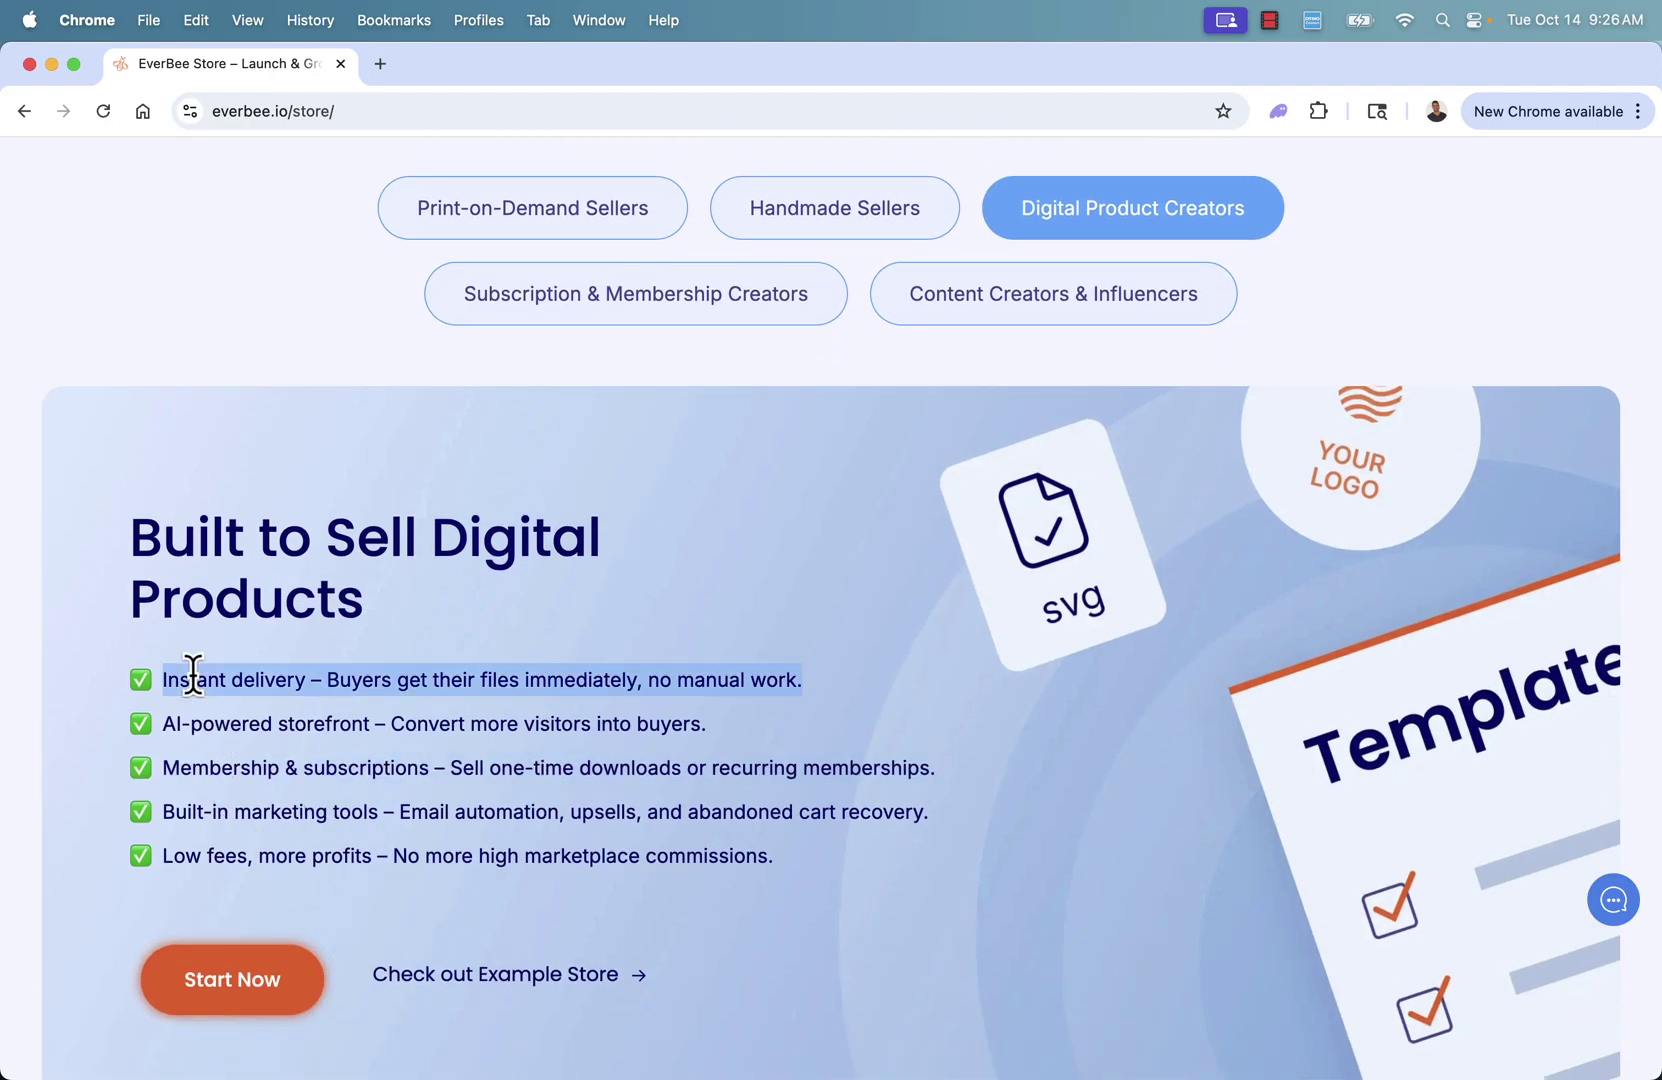
left_click(192, 674)
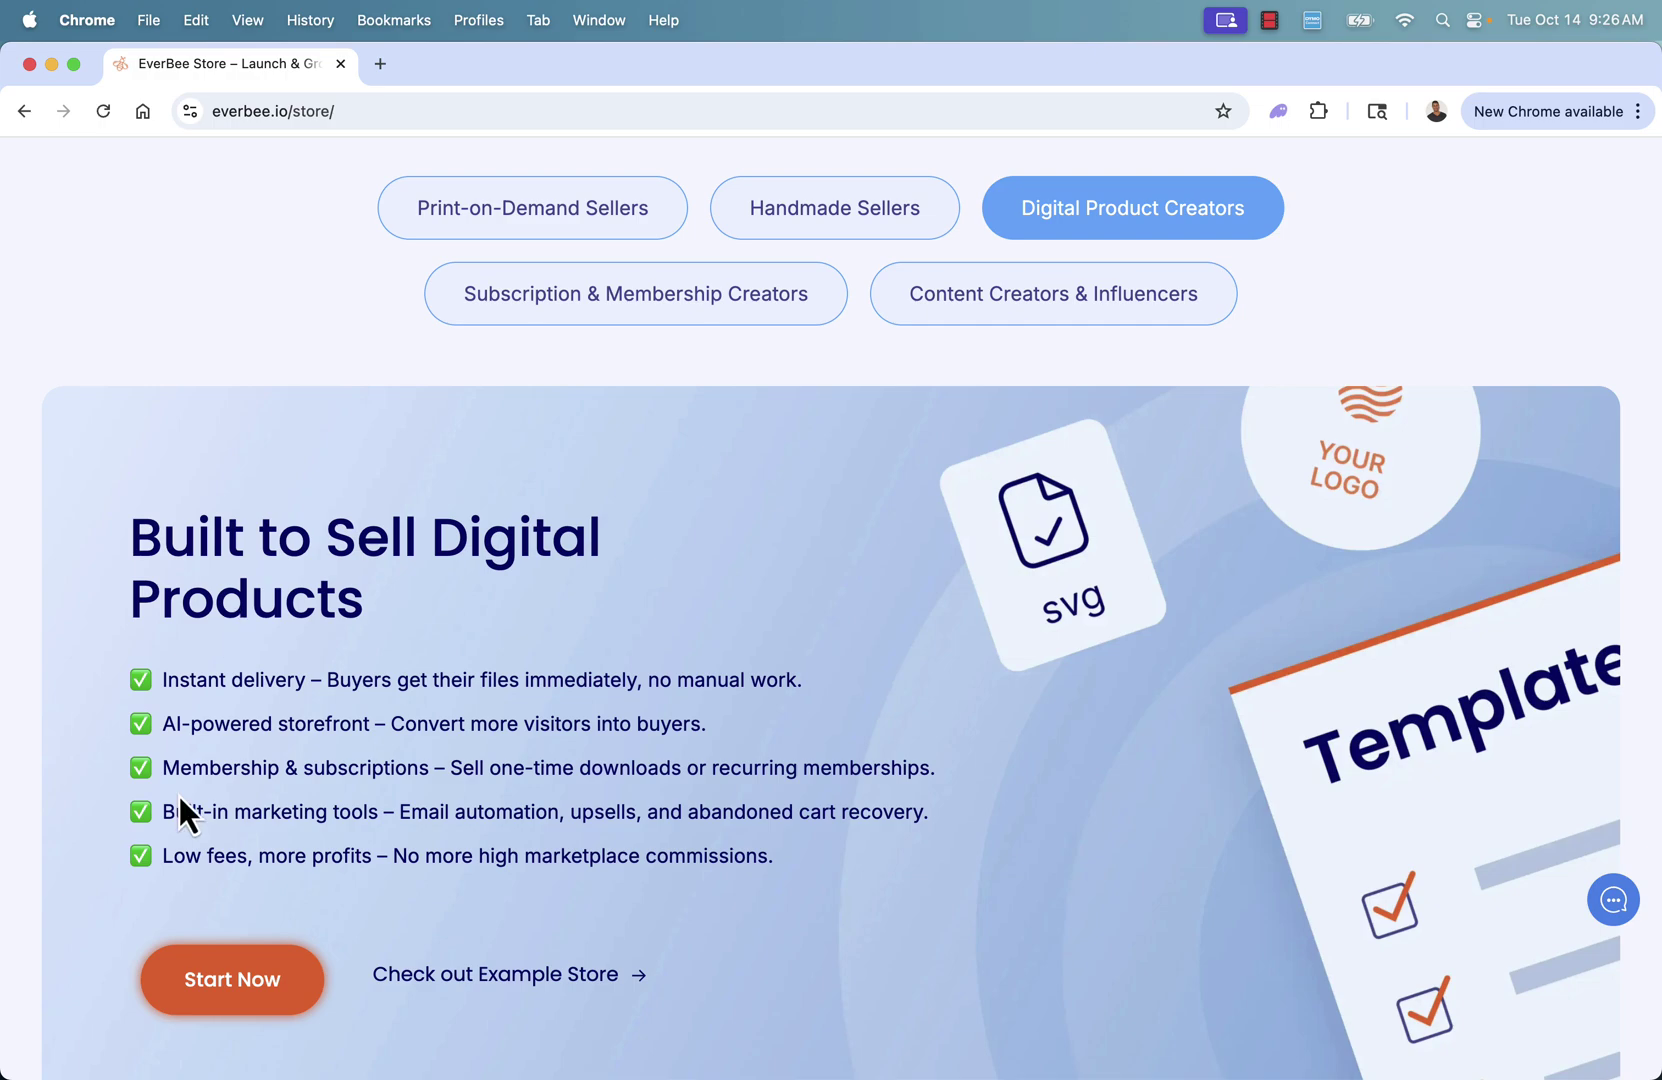
scroll(179, 805, "down", 1)
scroll(174, 818, "down", 1)
scroll(223, 733, "down", 1)
scroll(223, 733, "down", 5)
scroll(225, 736, "down", 3)
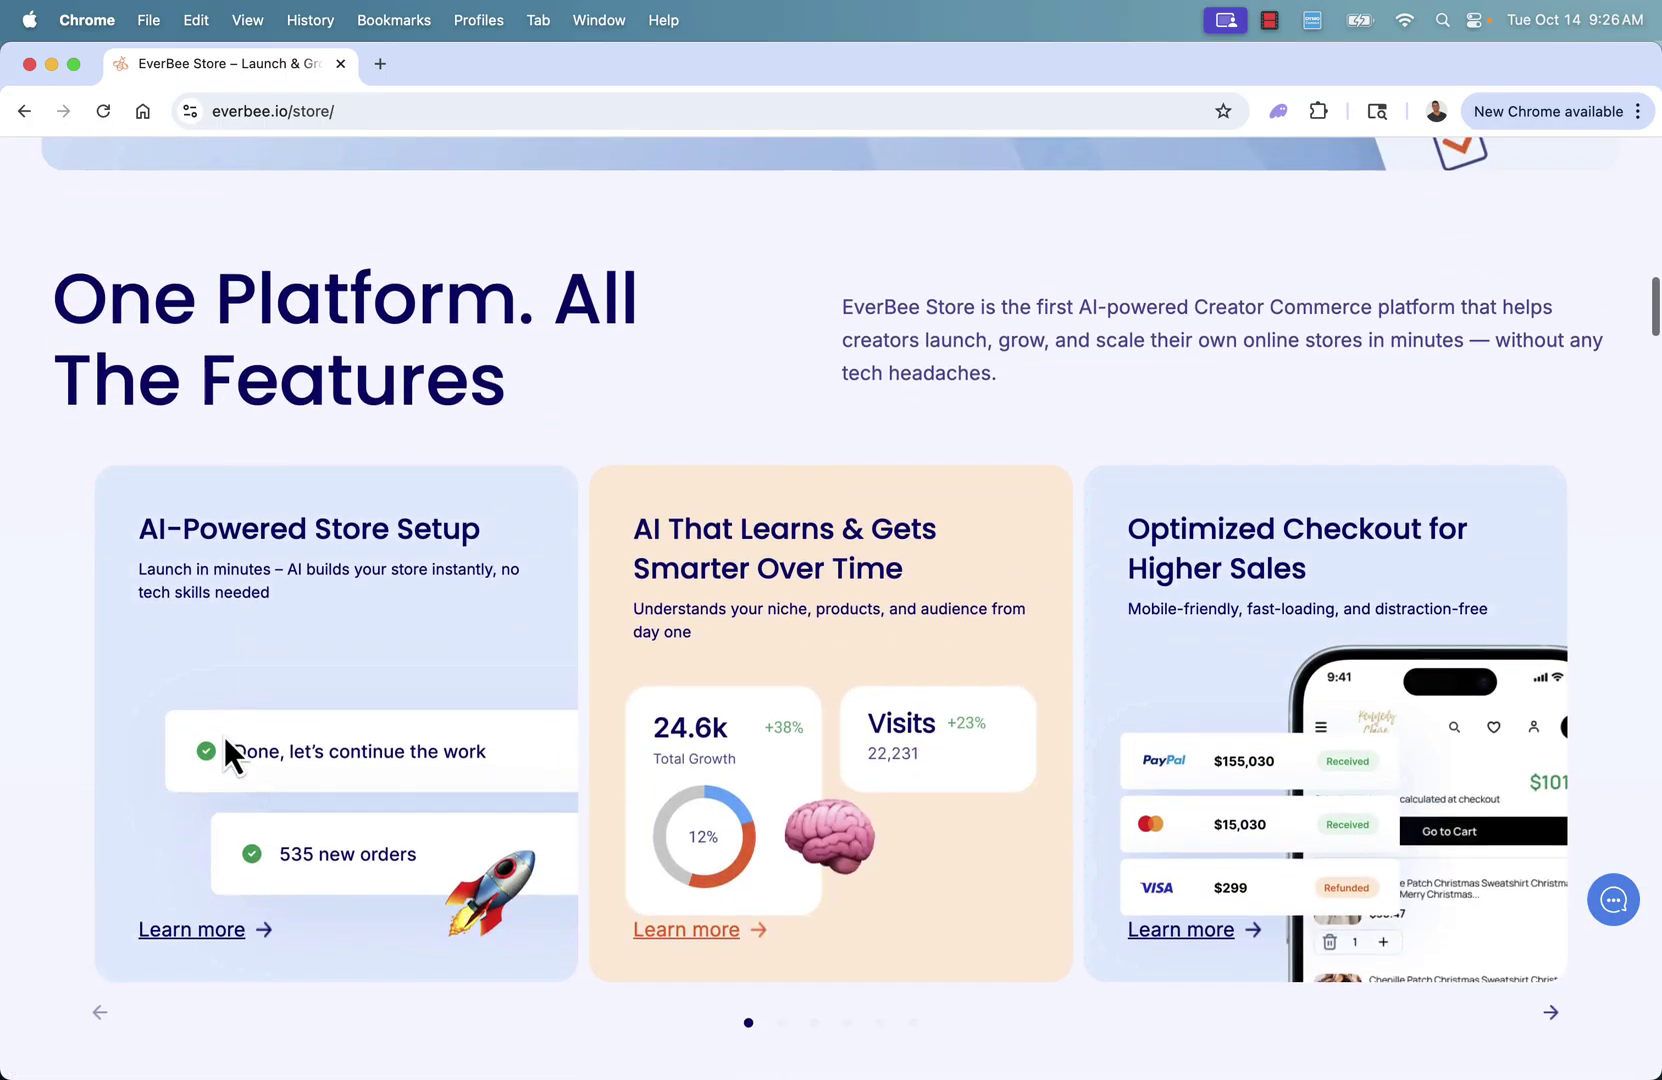
scroll(225, 736, "down", 1)
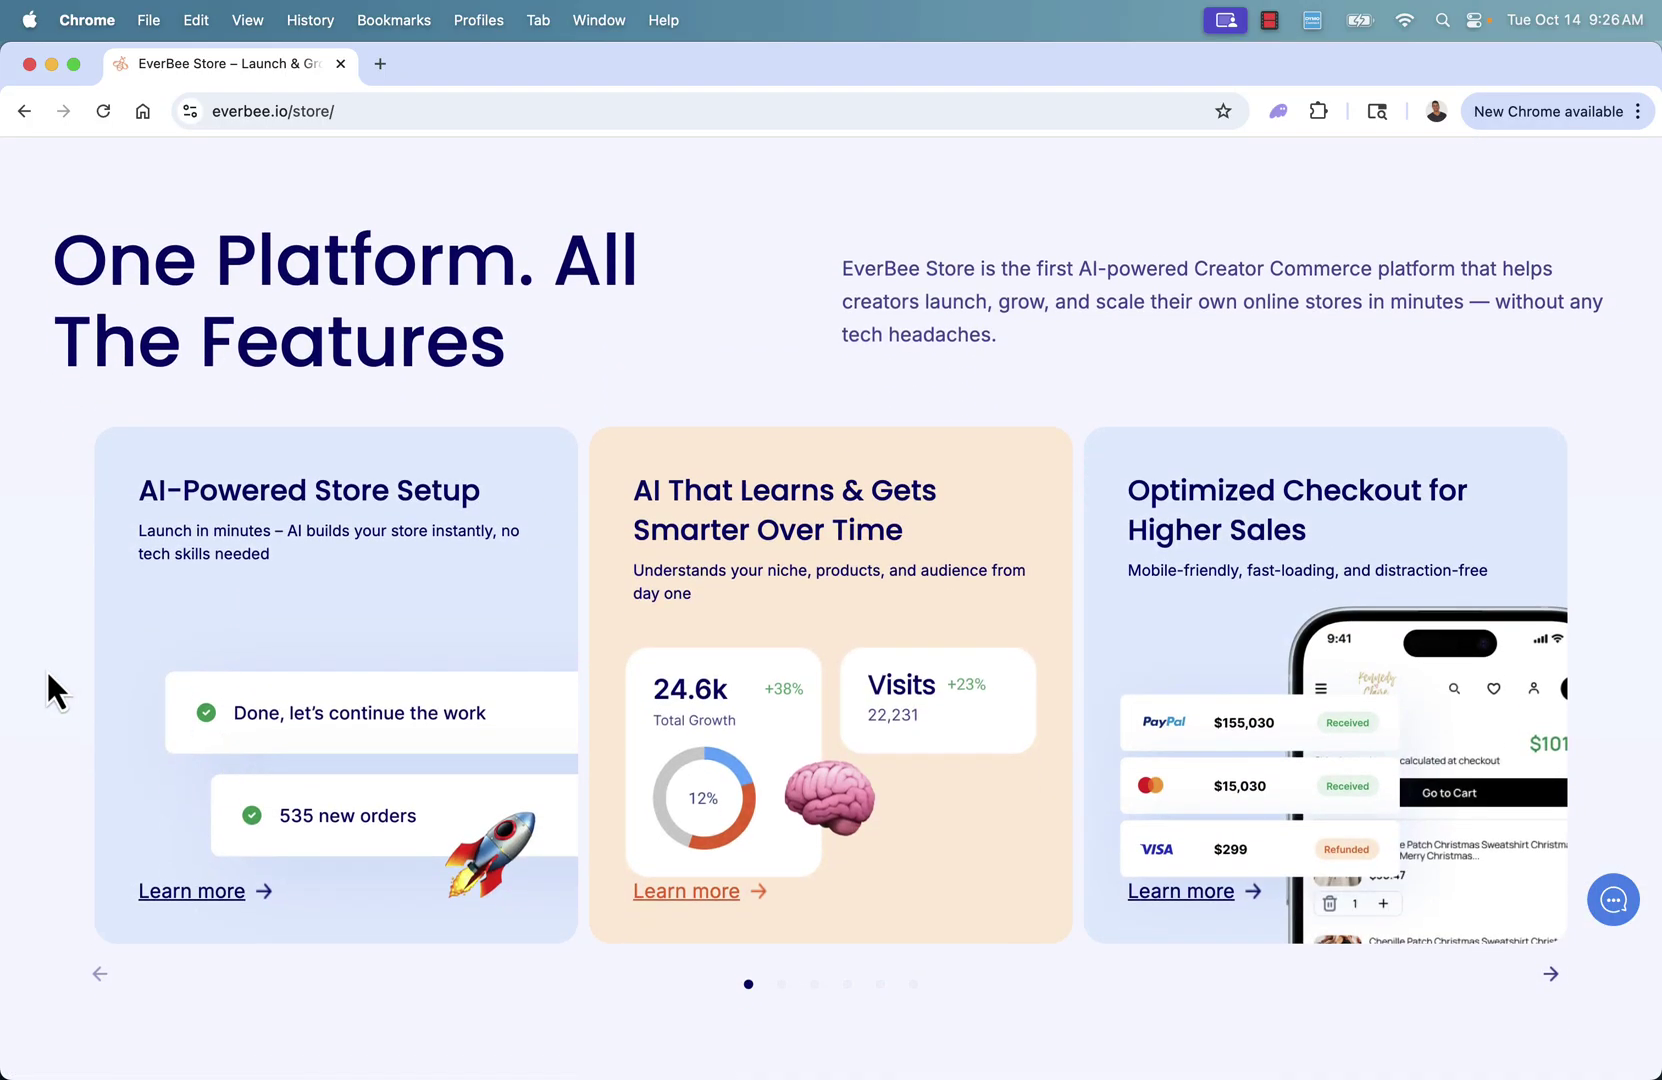
scroll(48, 675, "down", 1)
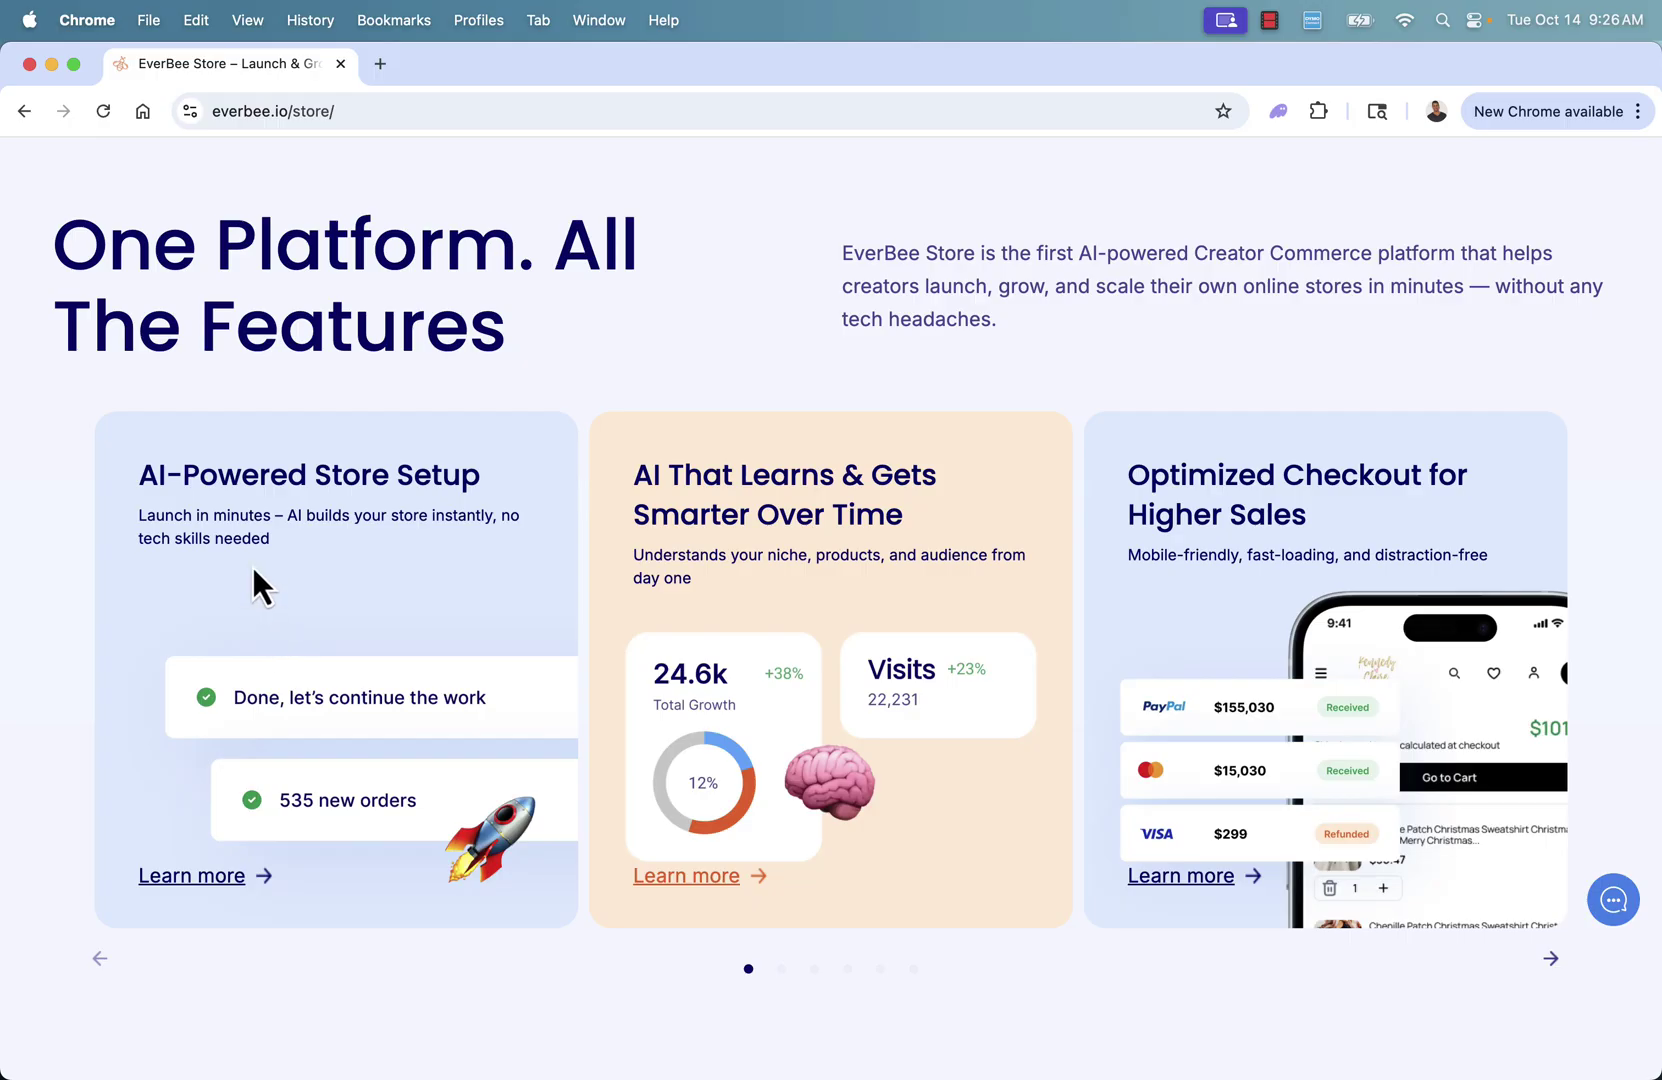
scroll(253, 571, "down", 2)
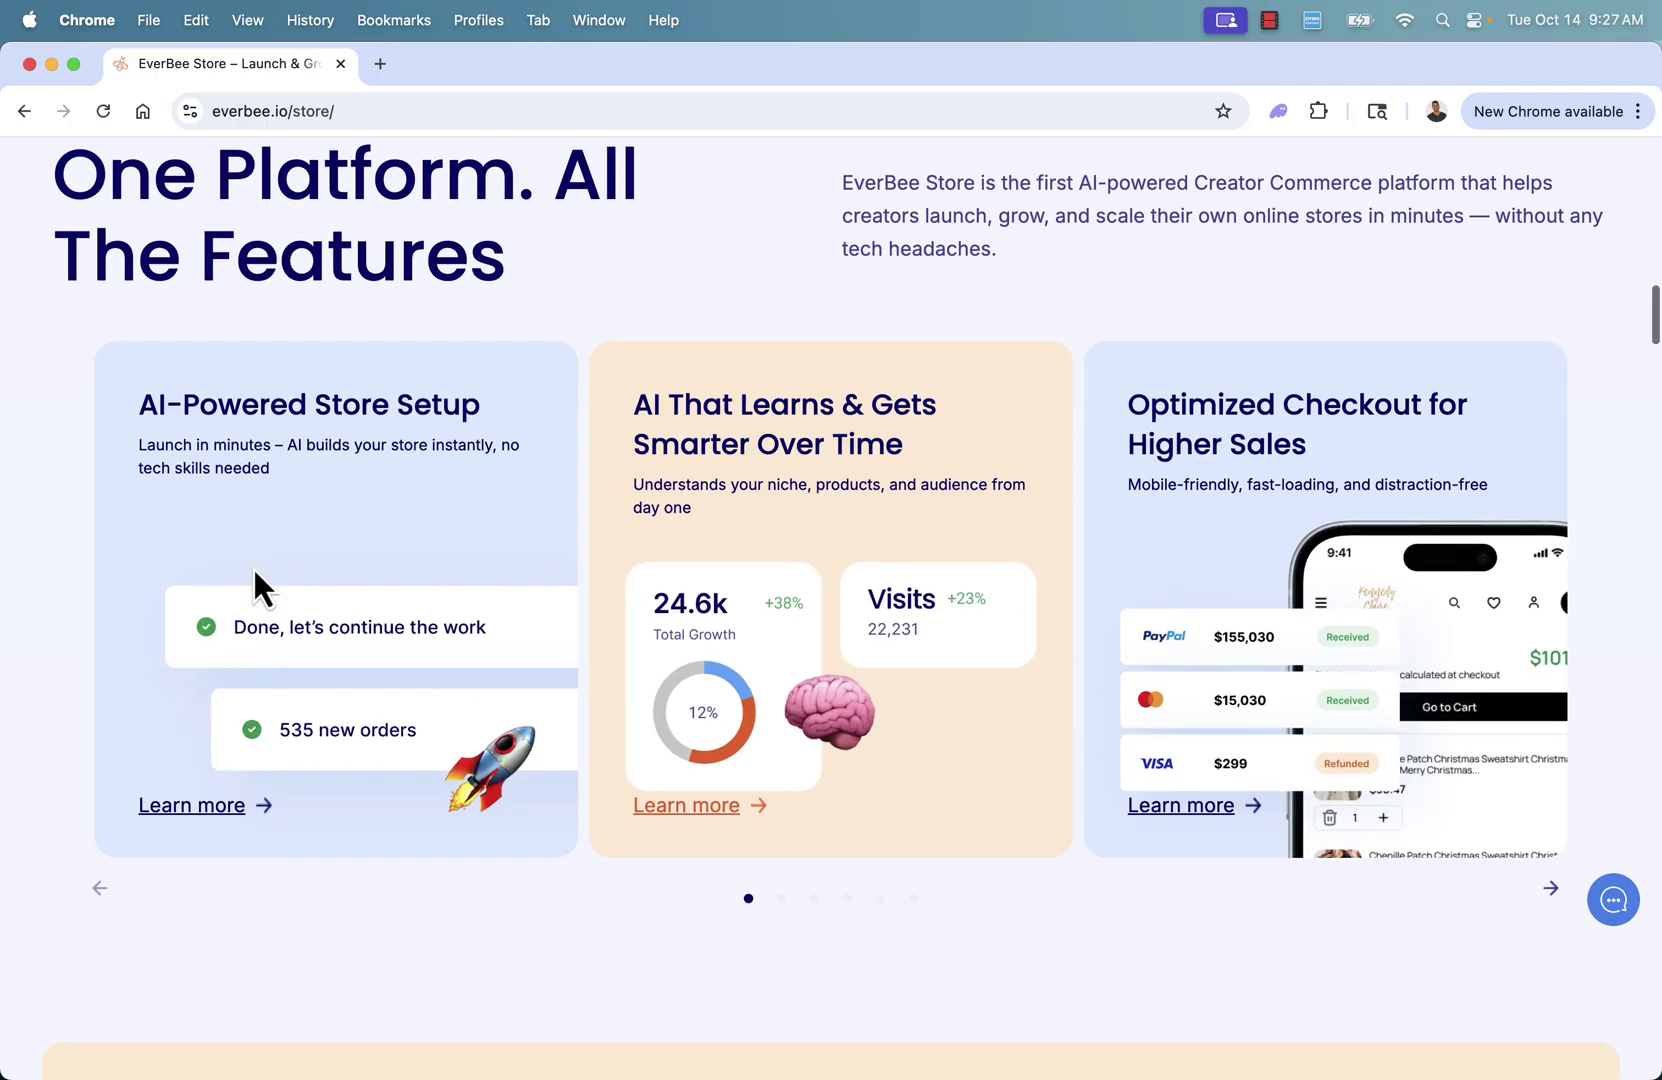
scroll(253, 571, "down", 2)
scroll(256, 584, "down", 5)
scroll(256, 584, "down", 2)
scroll(256, 584, "down", 4)
scroll(256, 584, "down", 4)
scroll(256, 584, "down", 5)
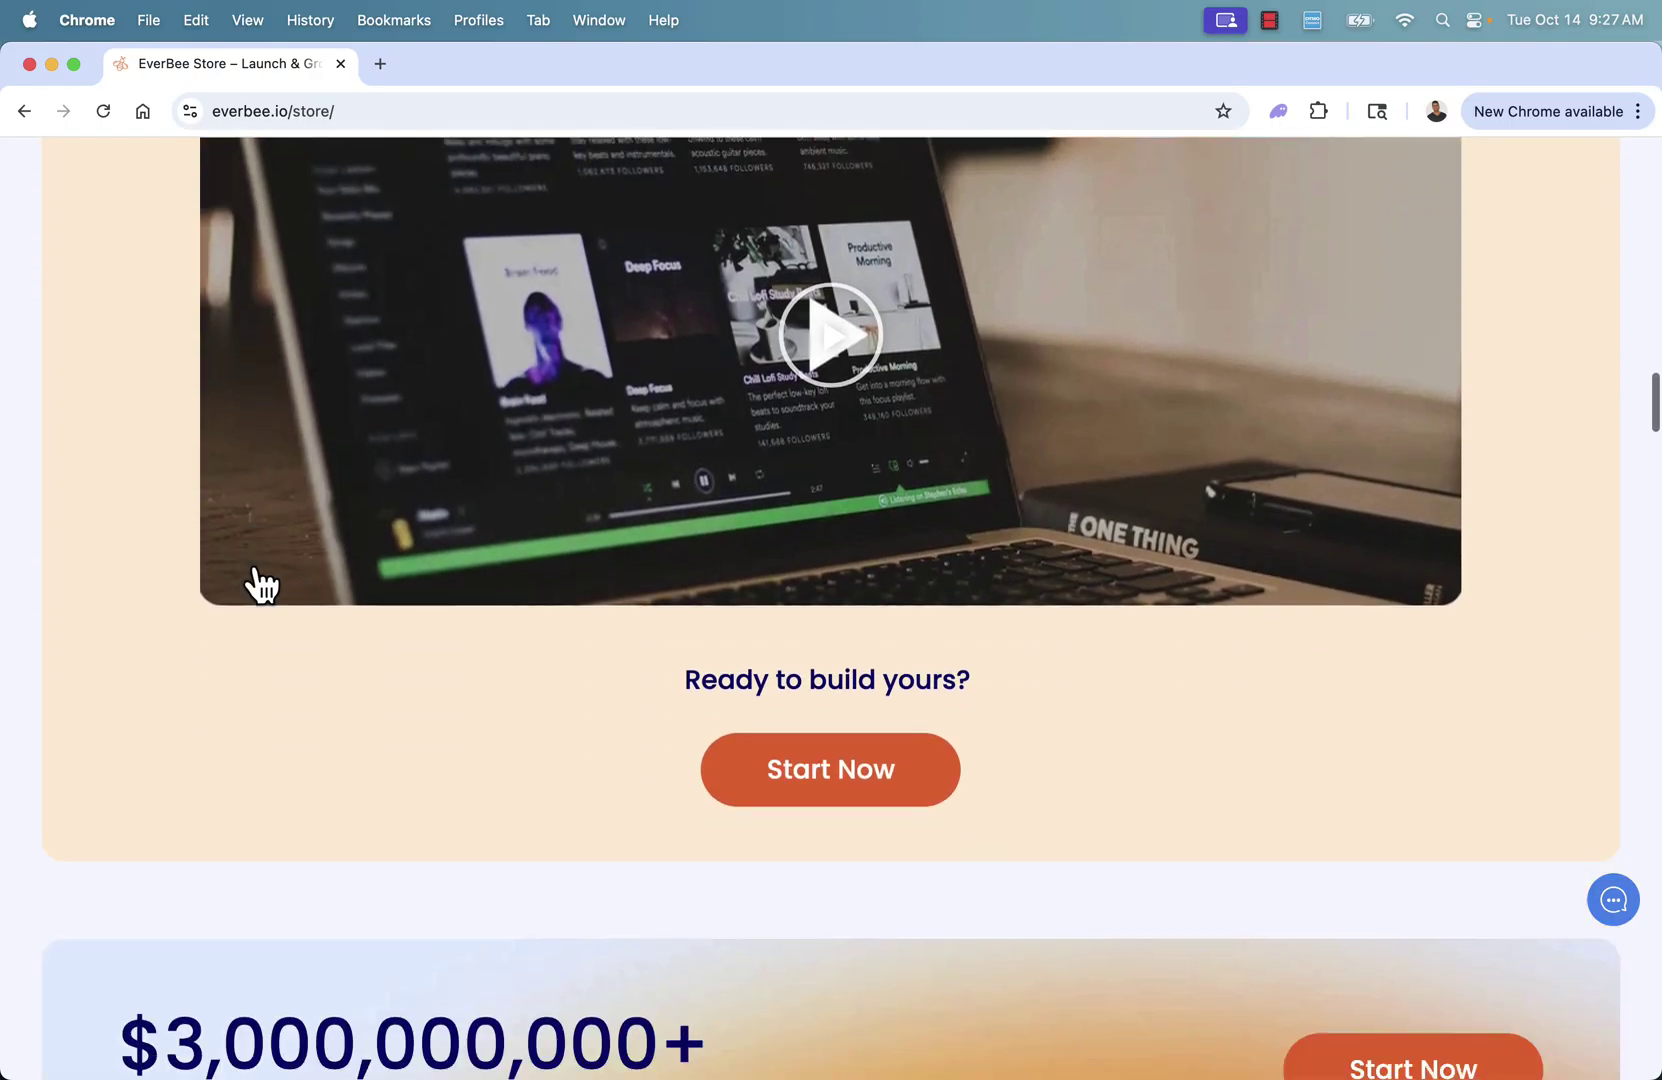
scroll(256, 584, "down", 5)
scroll(253, 567, "down", 1)
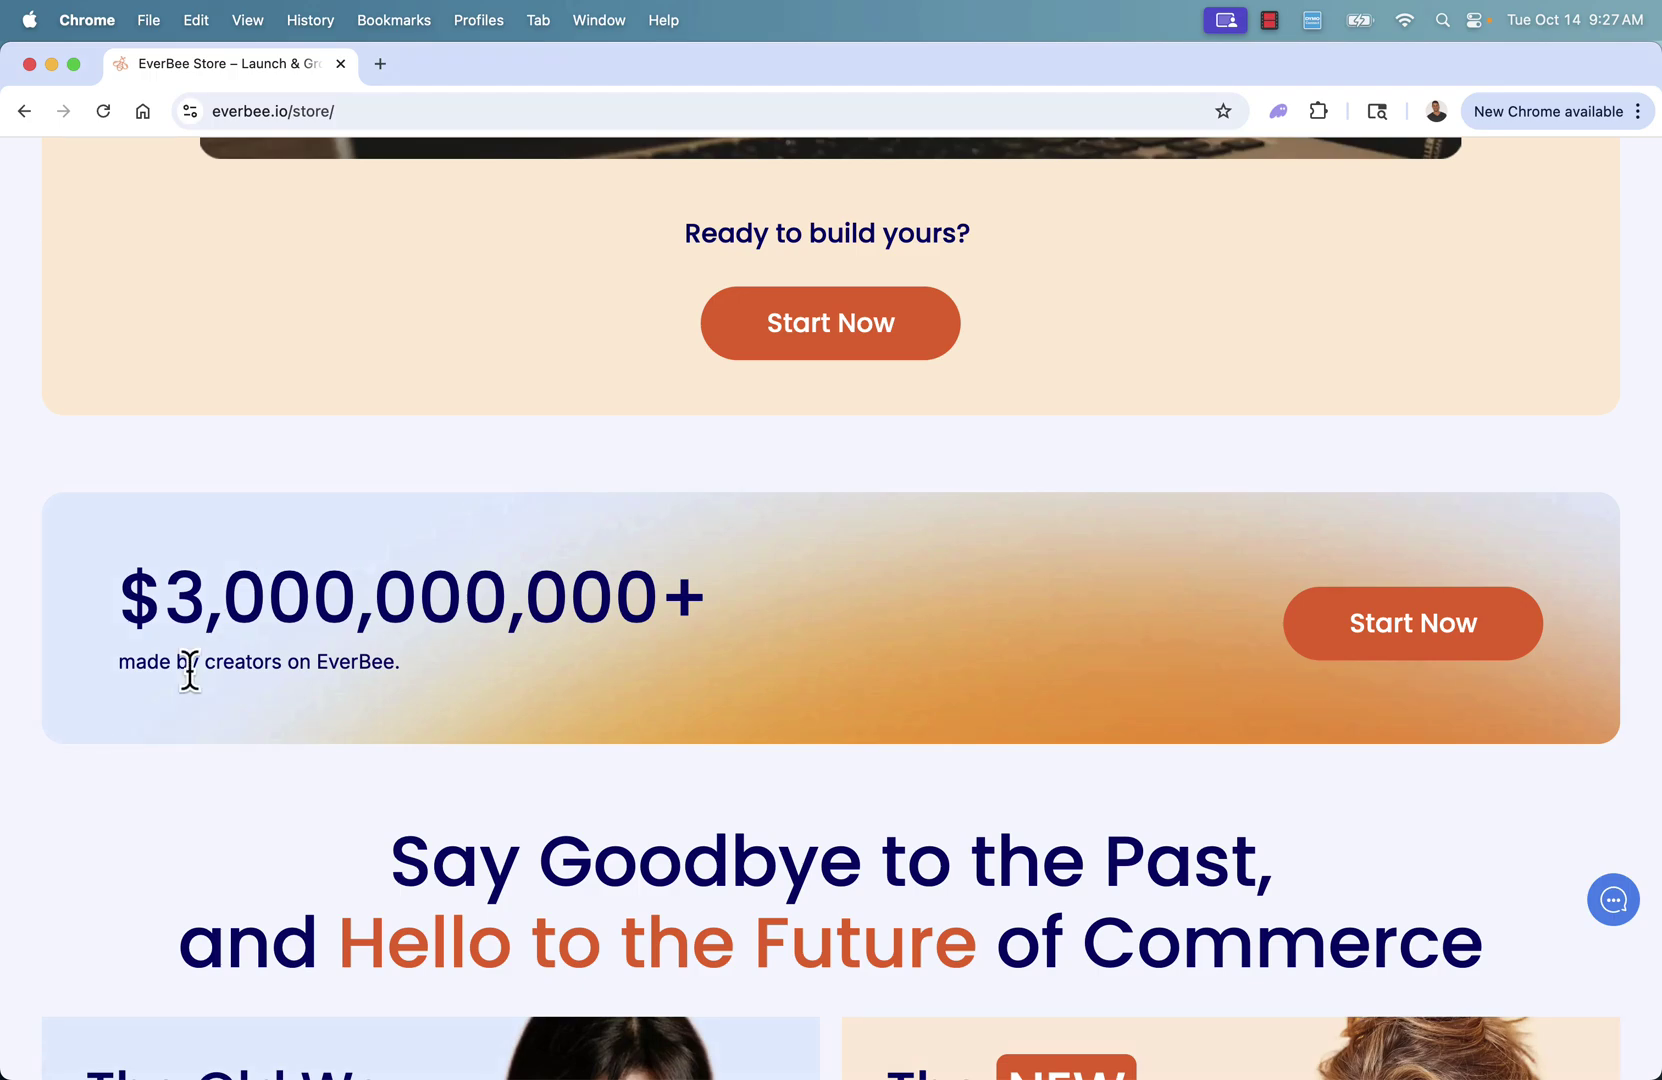
scroll(190, 672, "down", 1)
scroll(190, 672, "down", 1)
scroll(190, 672, "down", 2)
scroll(190, 672, "down", 1)
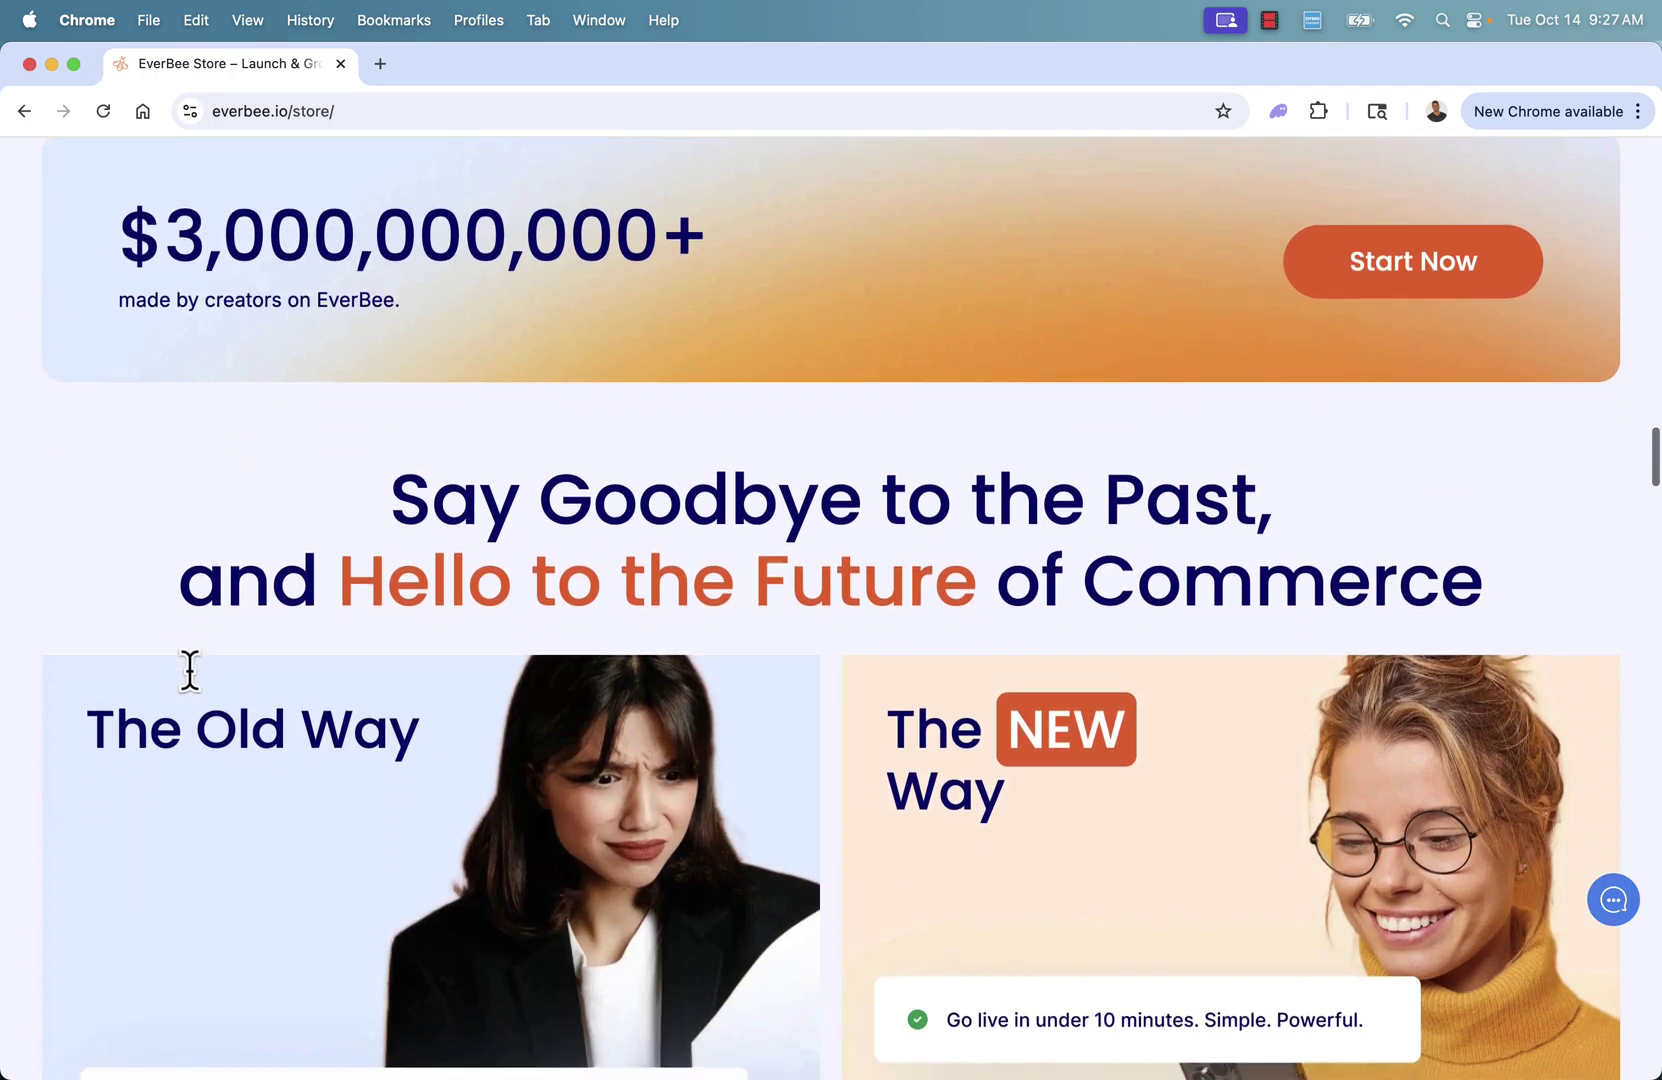
scroll(191, 675, "down", 1)
scroll(191, 675, "up", 15)
scroll(191, 675, "up", 2)
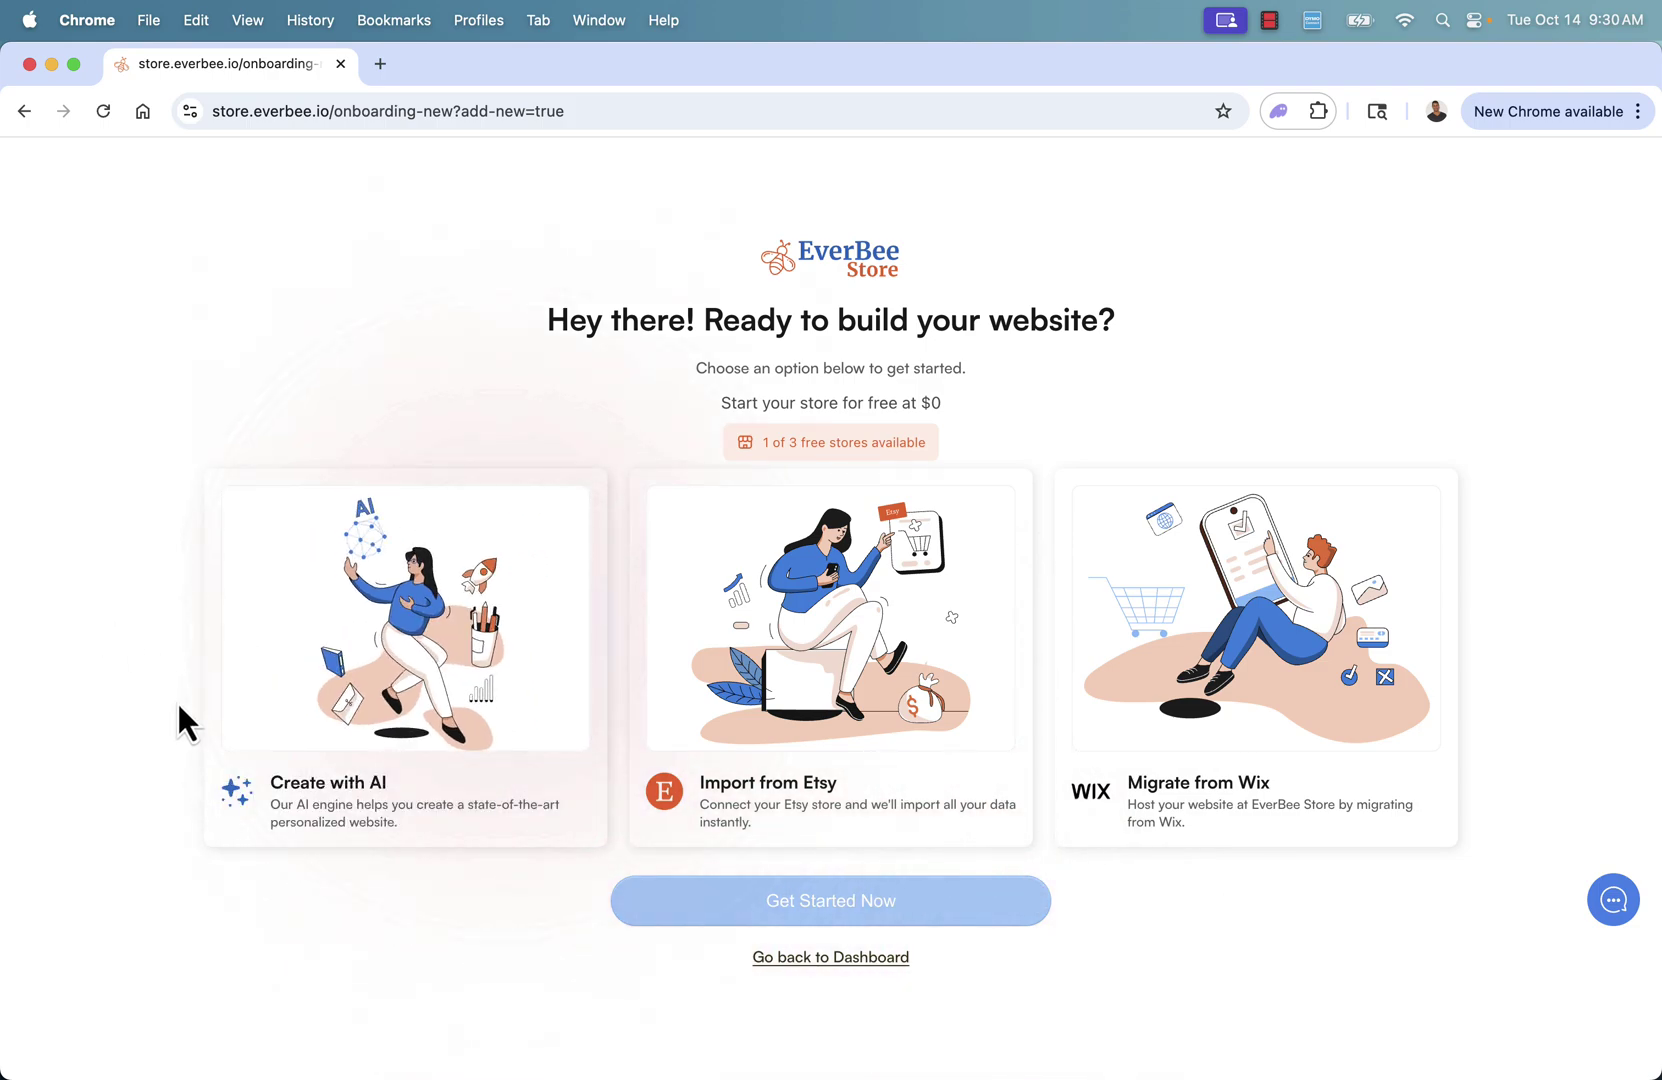
Start the Create with AI setup and use the first suggested PDF-and-video training store description.
left_click(309, 632)
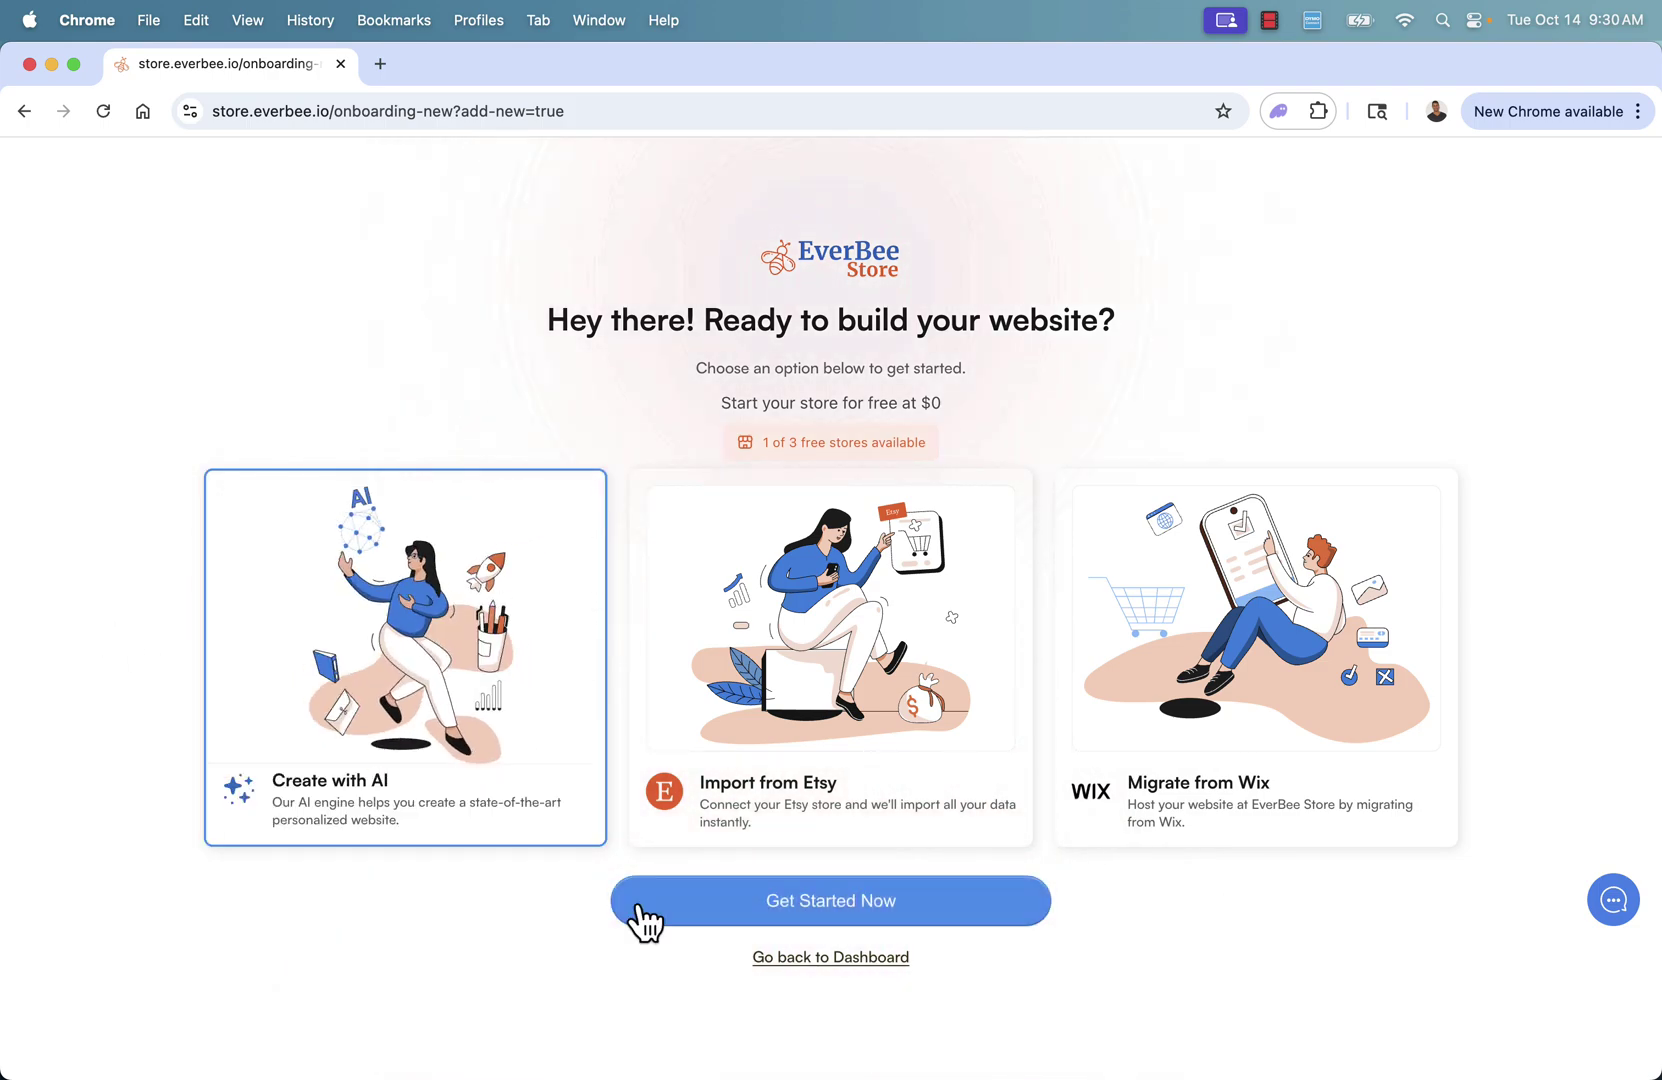
left_click(722, 909)
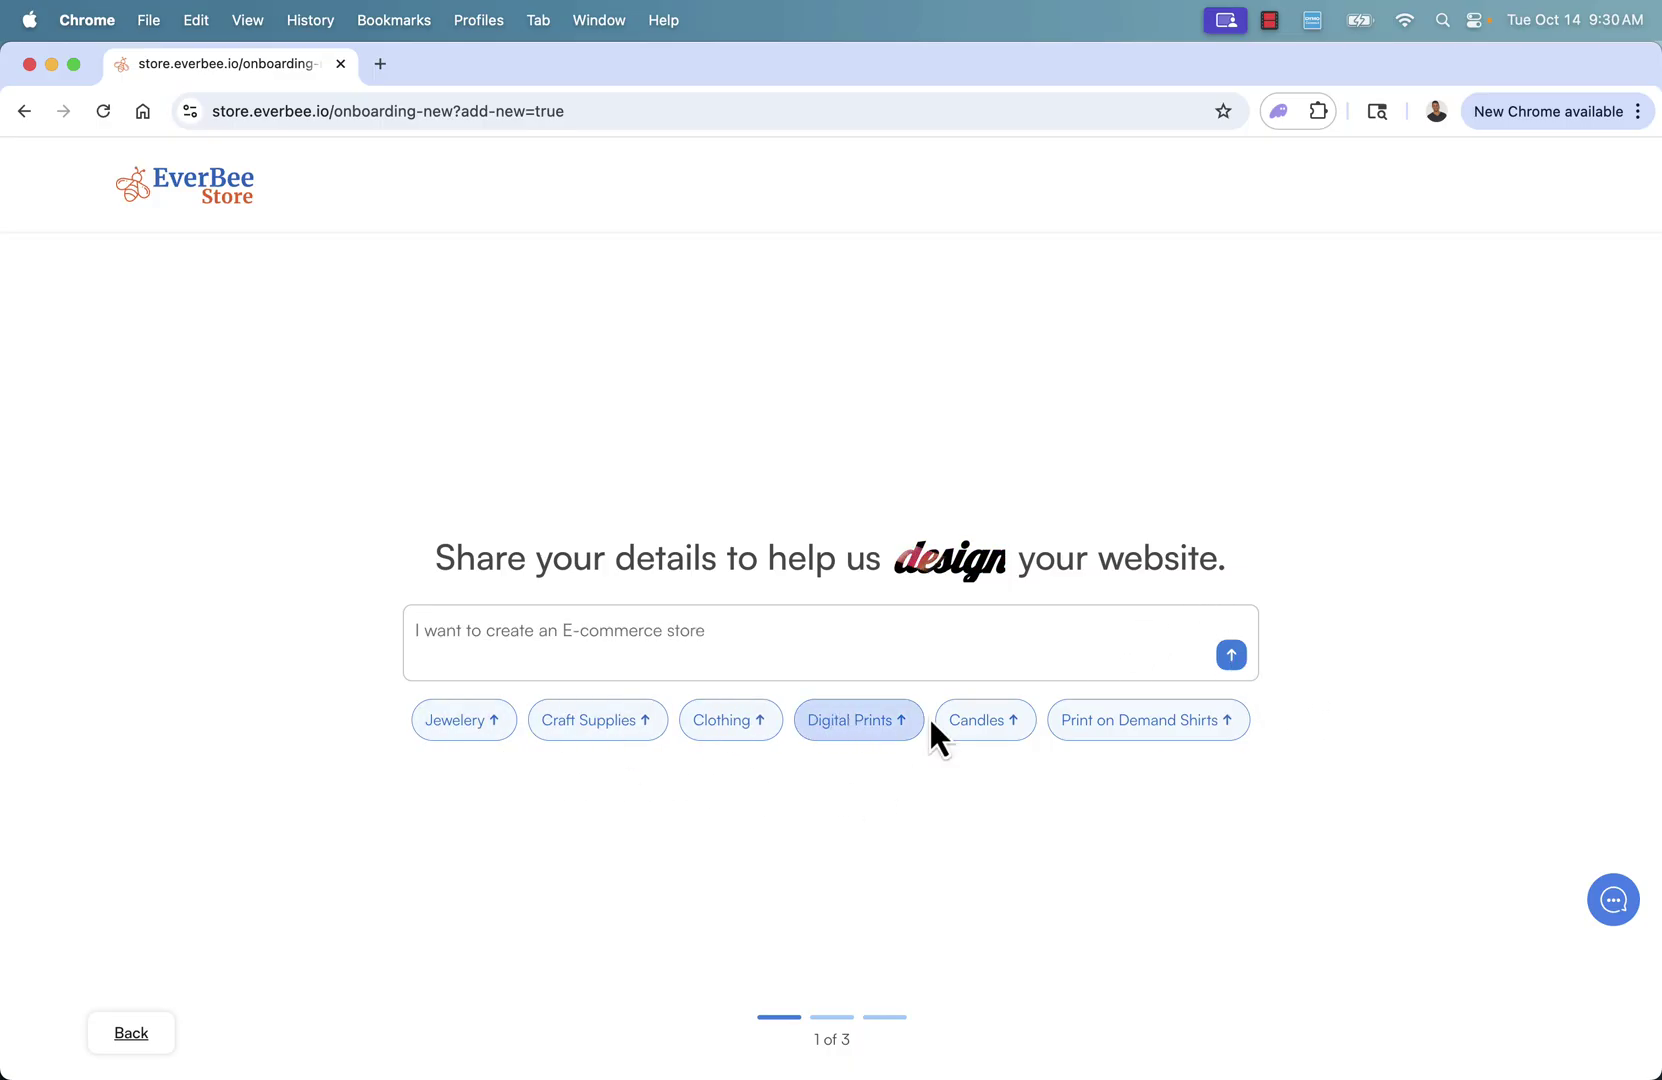
left_click(950, 633)
type("I want to create a store where I can sell my digital products - they are 3DF files and video files of training")
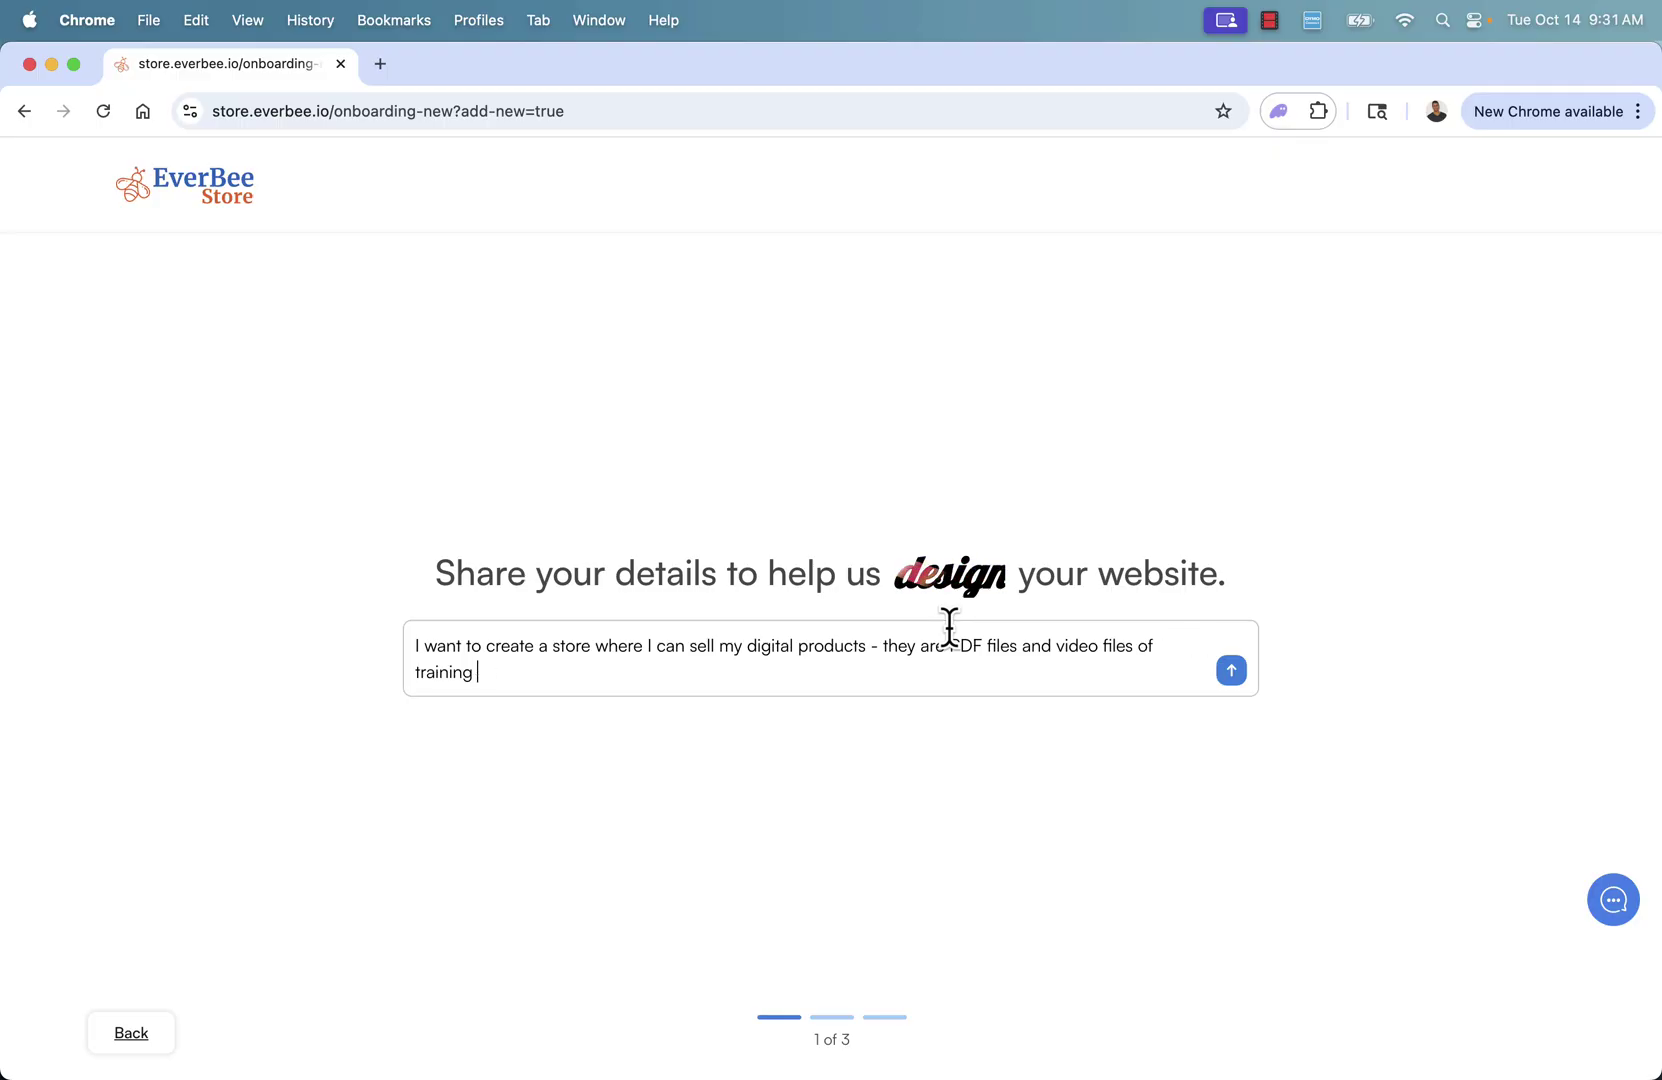
type(" strategies.")
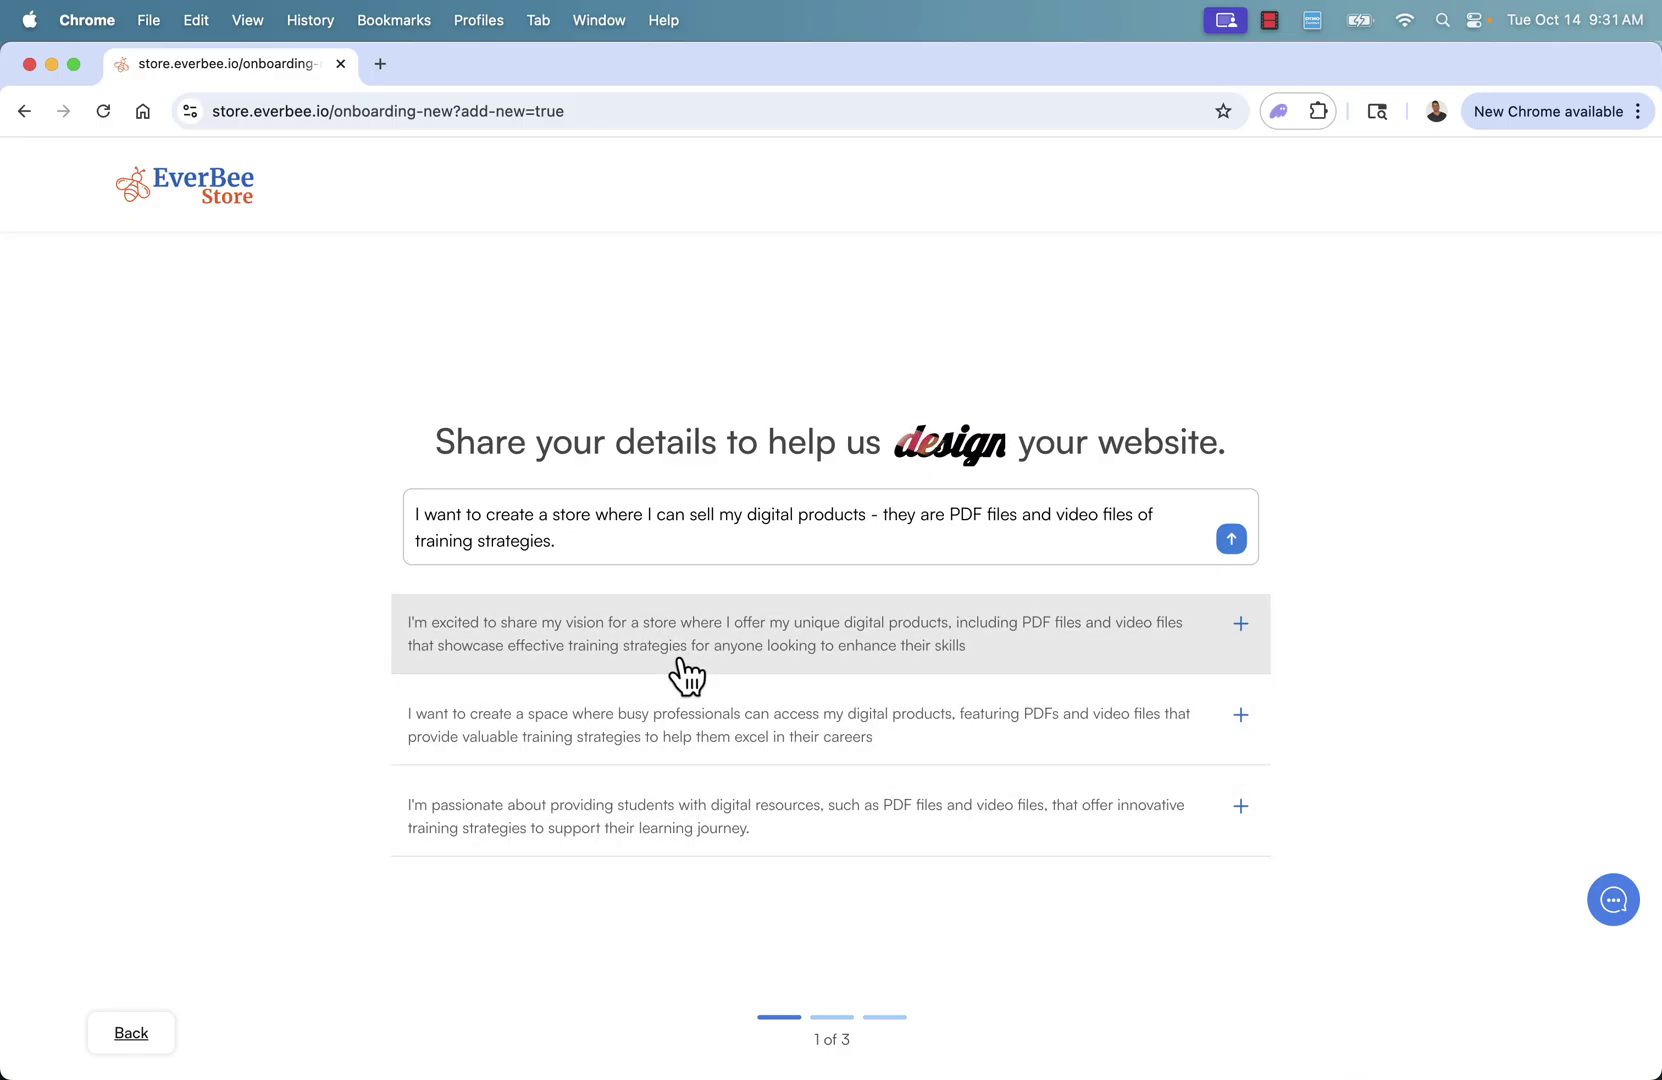
left_click(687, 675)
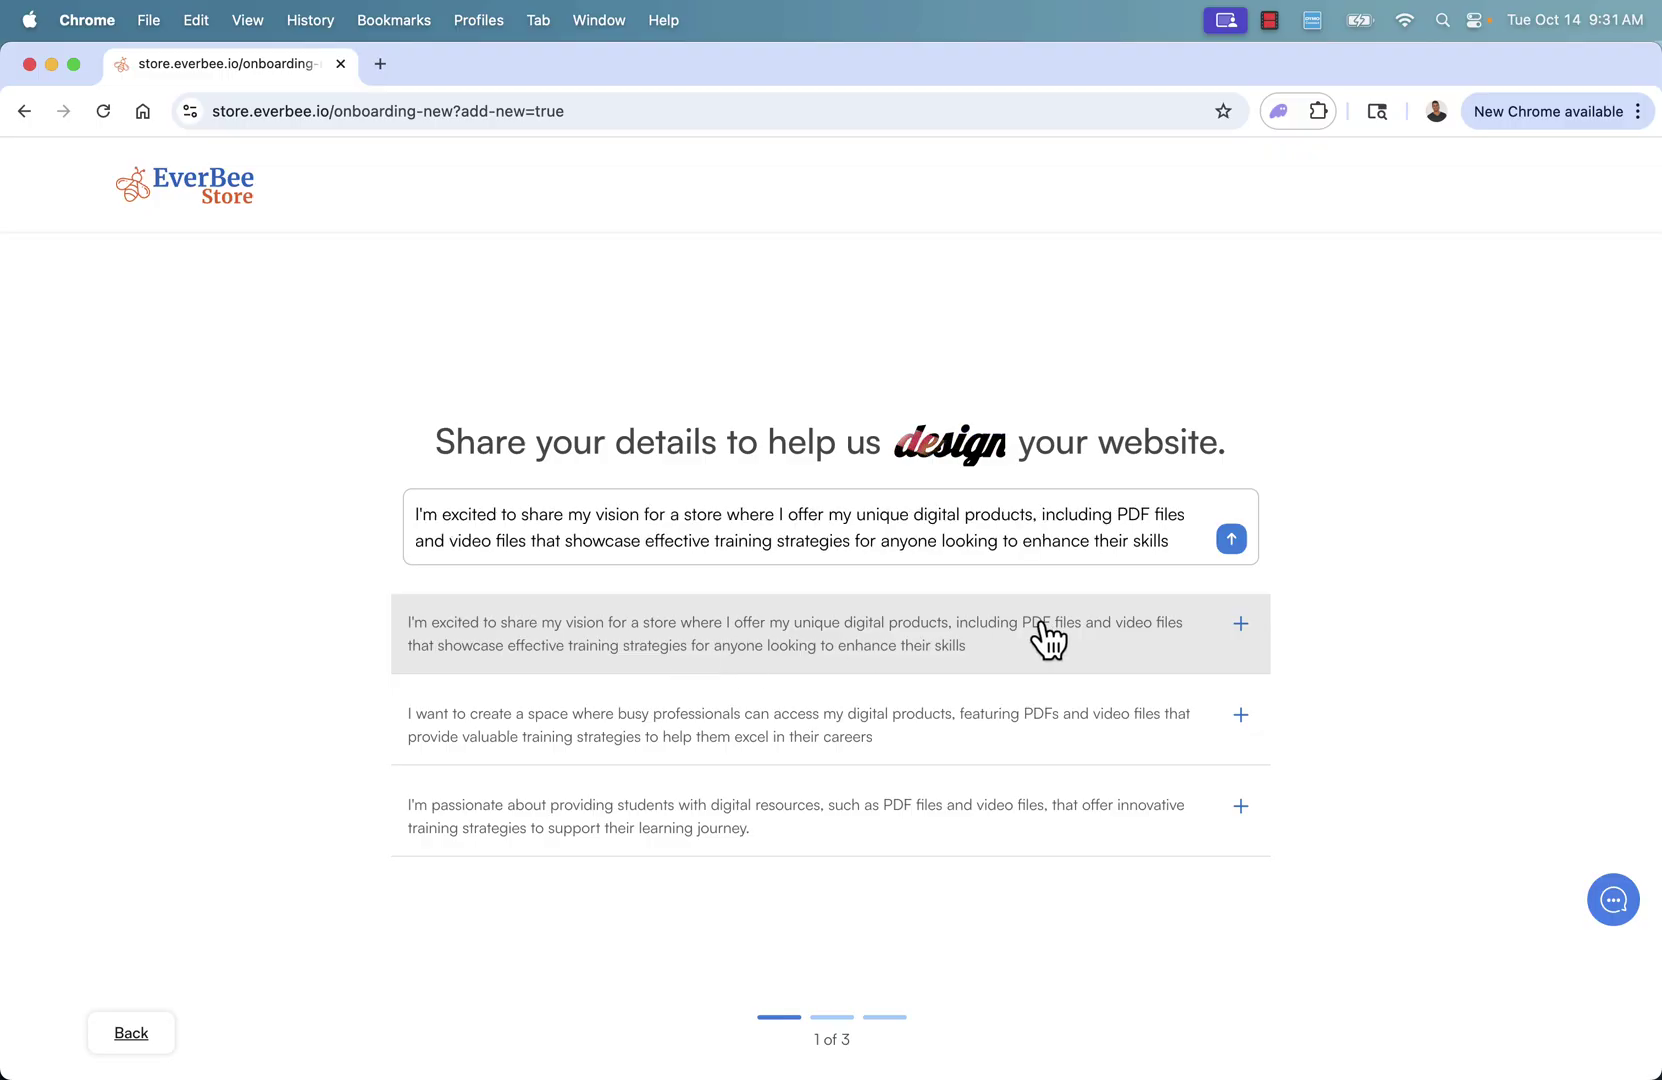
Submit the description and wait for the 'Elevate Your Skills Effortlessly' store preview.
left_click(1231, 540)
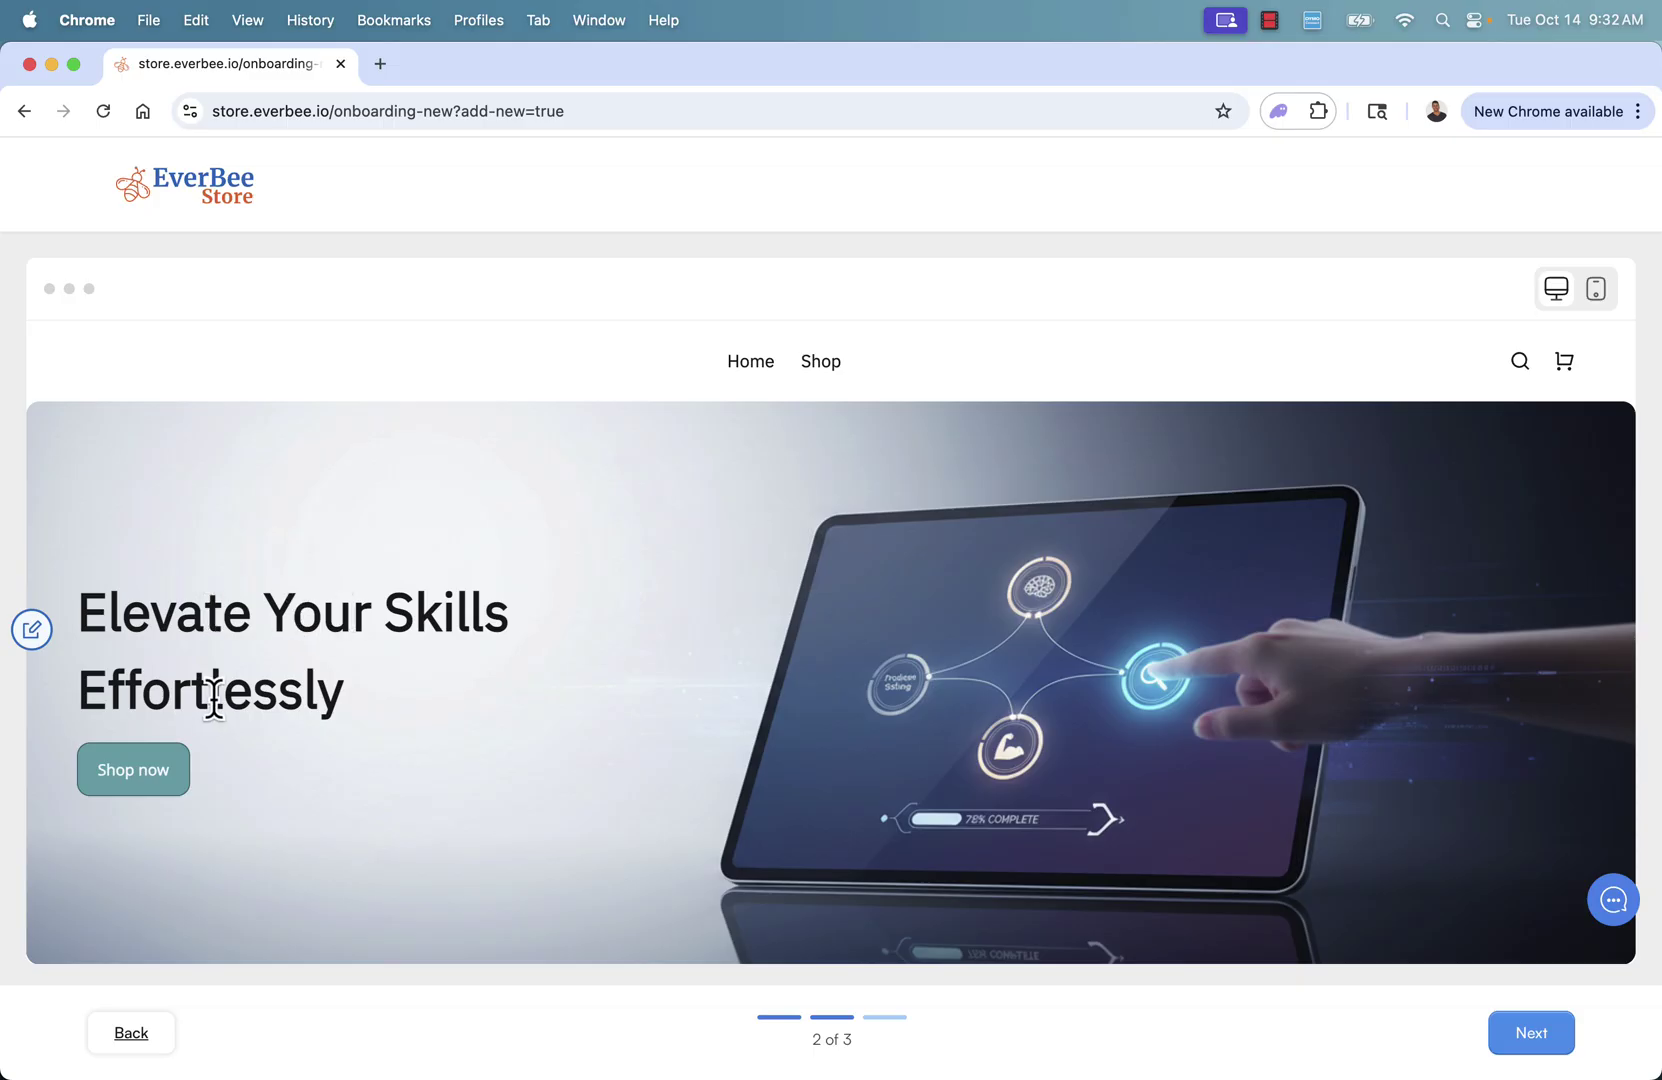
scroll(488, 820, "down", 2)
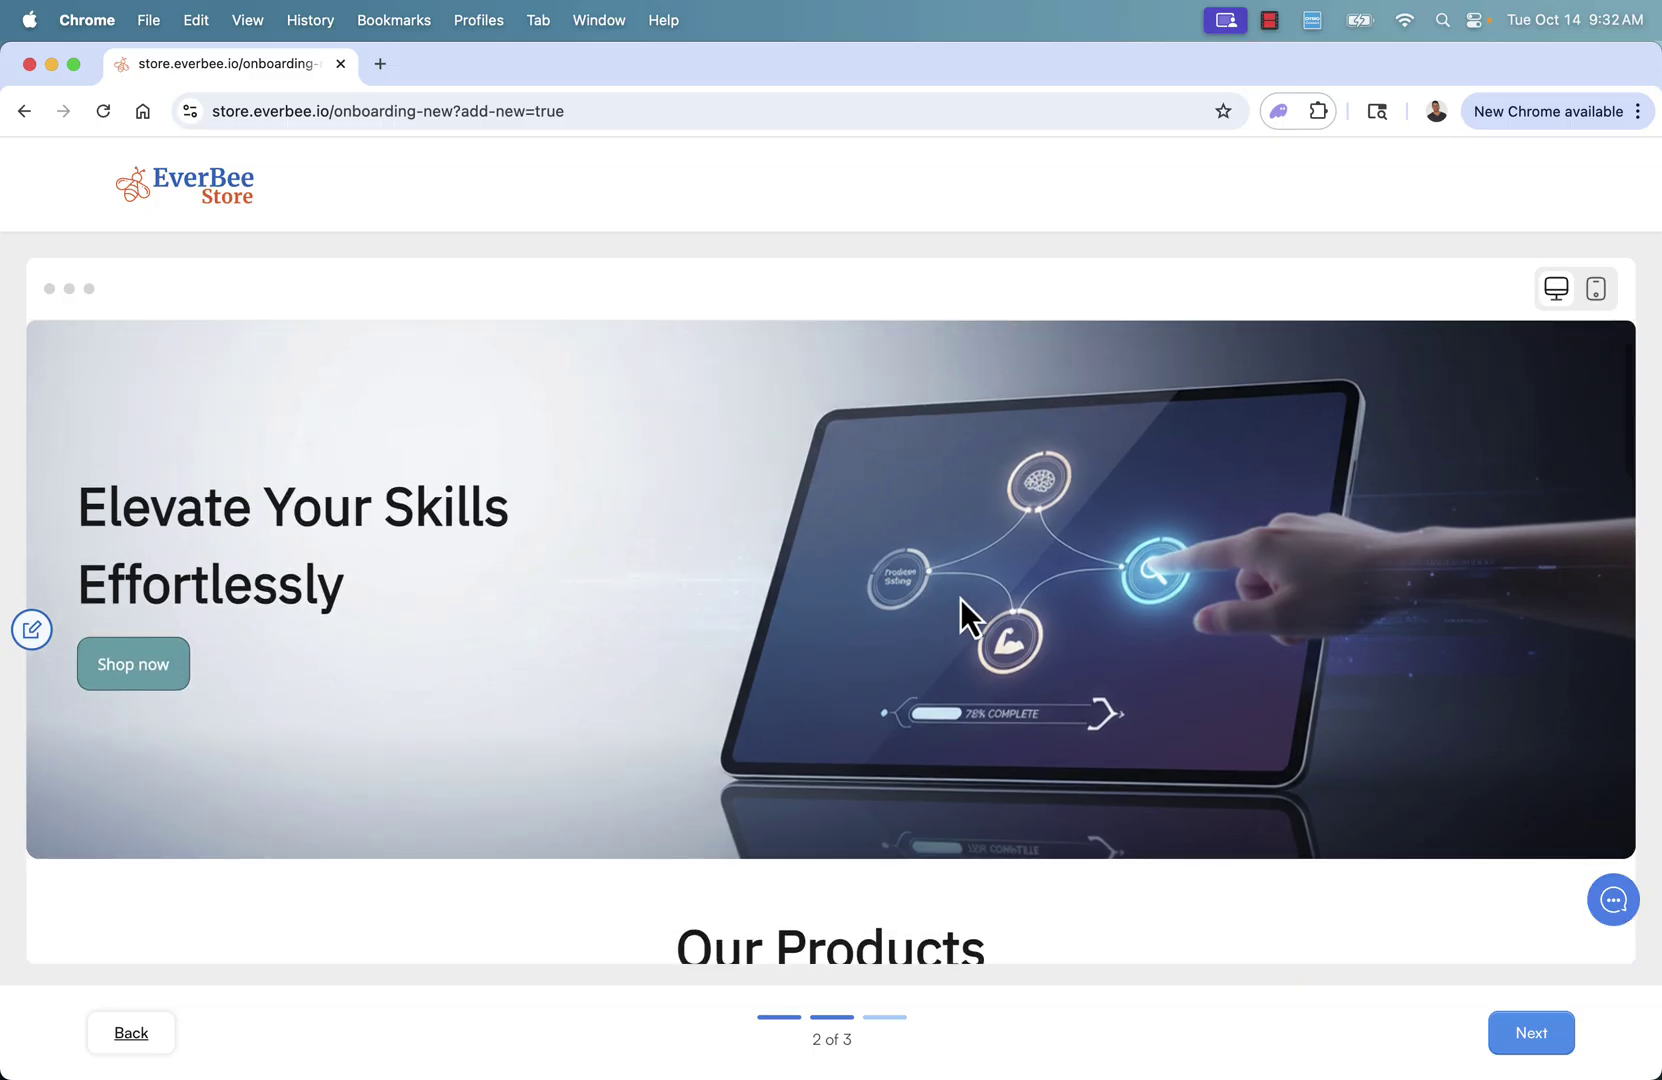
scroll(960, 598, "down", 2)
scroll(960, 598, "down", 3)
scroll(961, 598, "down", 2)
scroll(960, 598, "down", 1)
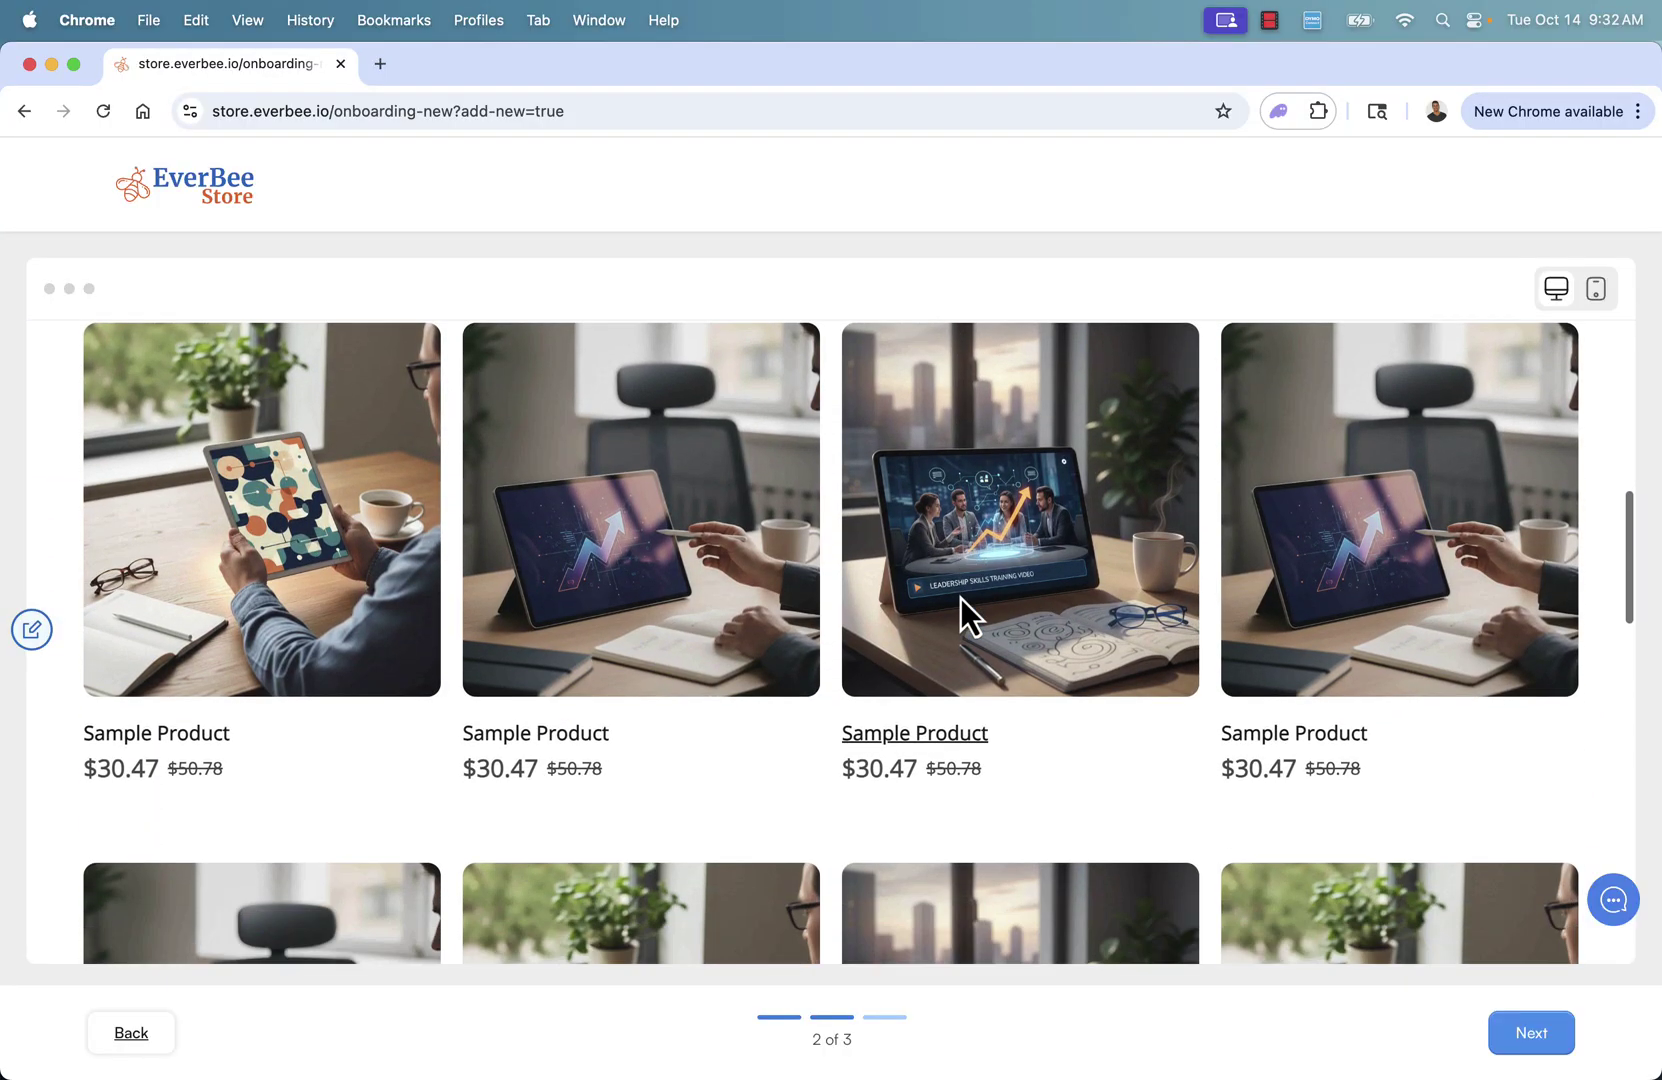
scroll(960, 598, "down", 1)
scroll(960, 598, "down", 2)
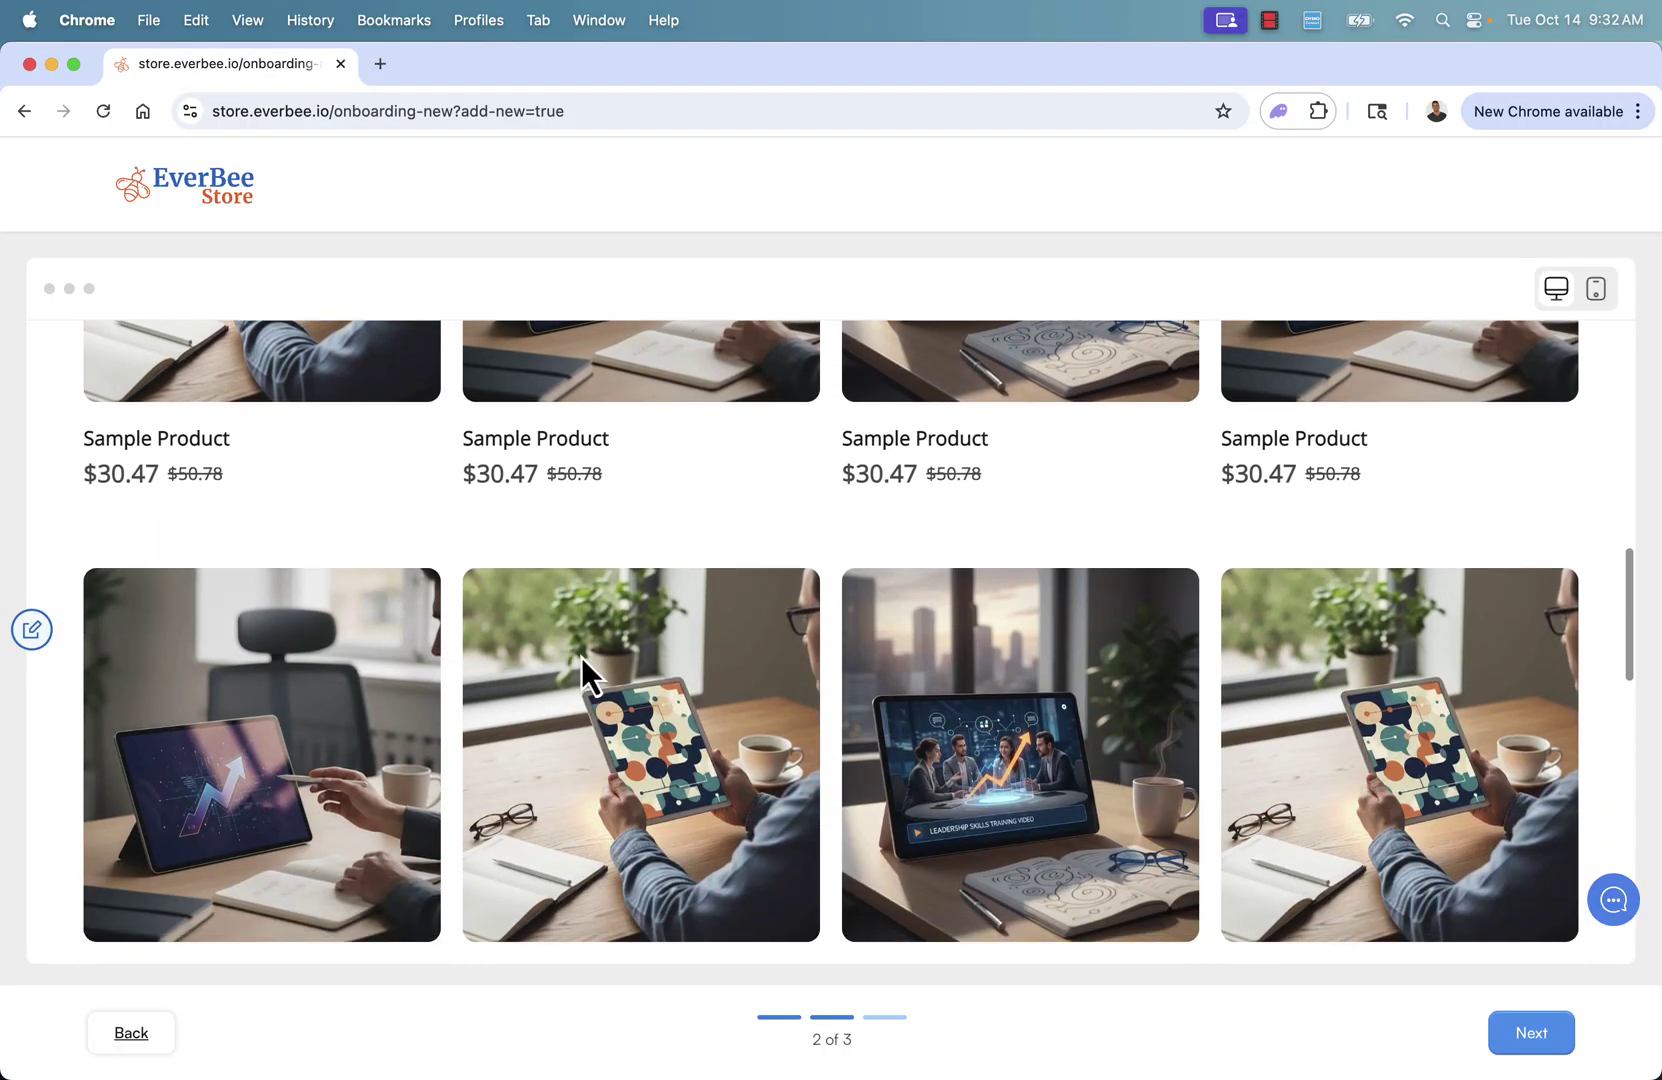
scroll(314, 715, "down", 1)
scroll(314, 715, "down", 1)
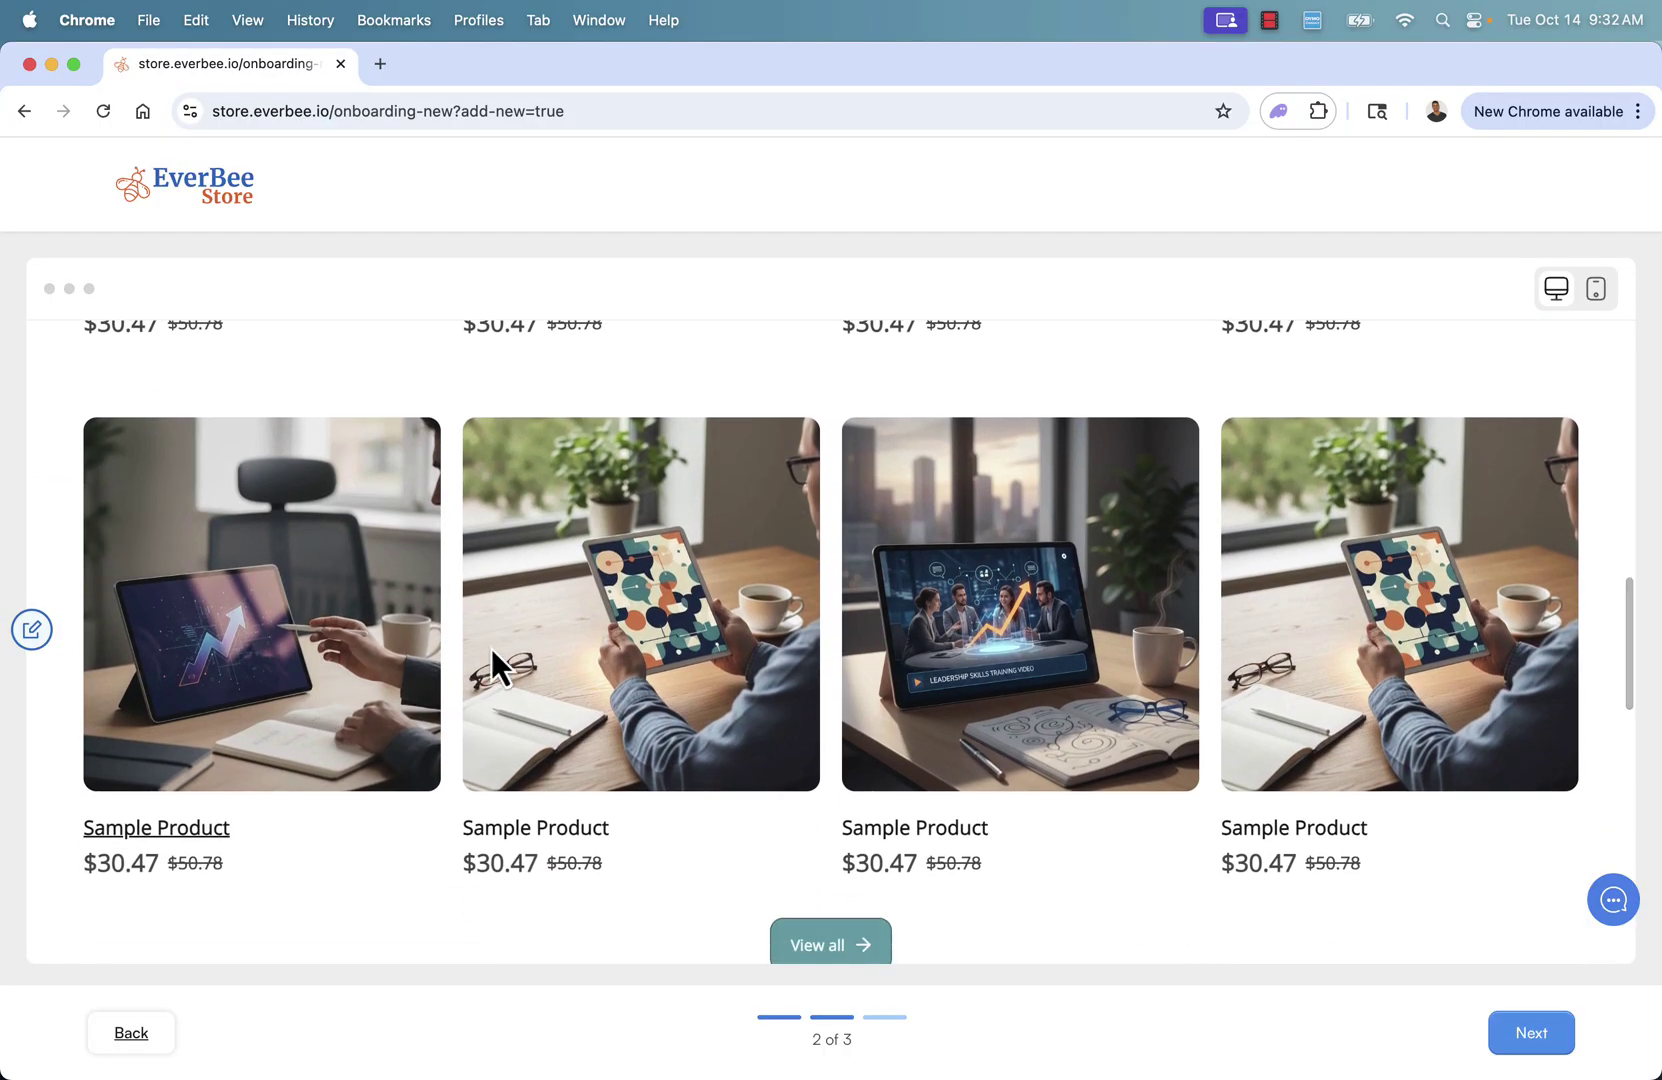
scroll(1130, 672, "down", 1)
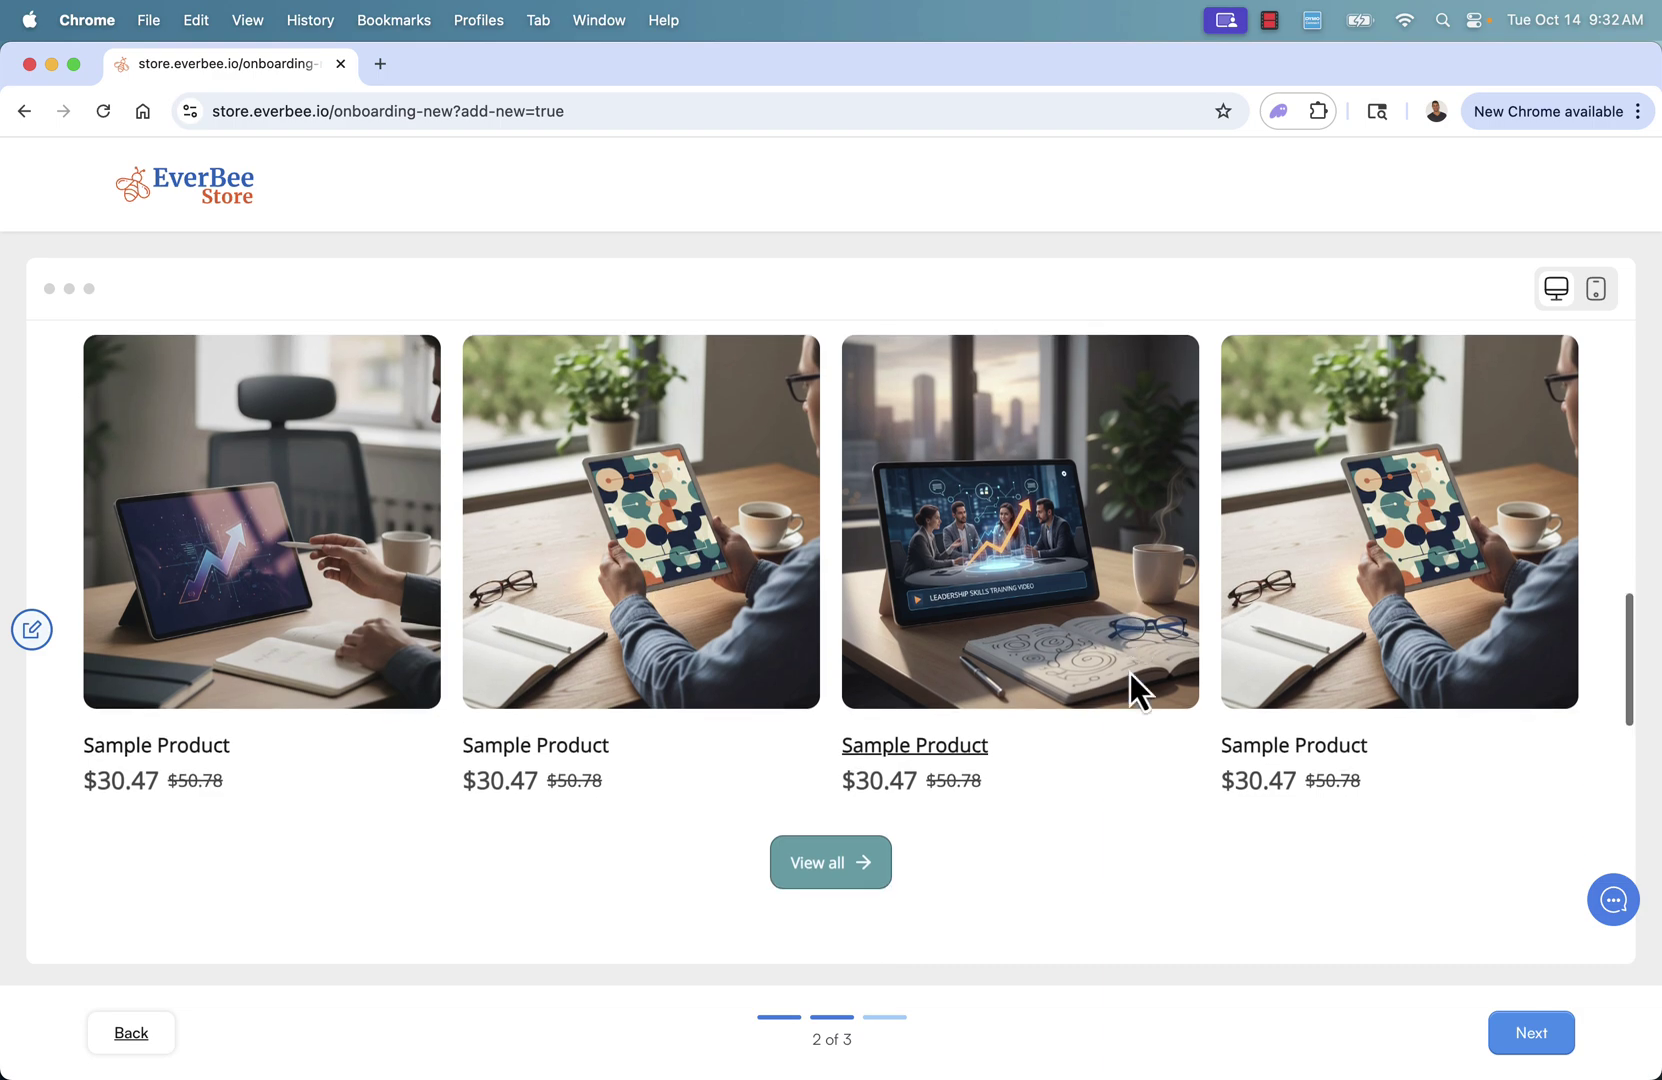
scroll(1130, 672, "down", 2)
scroll(1017, 737, "down", 3)
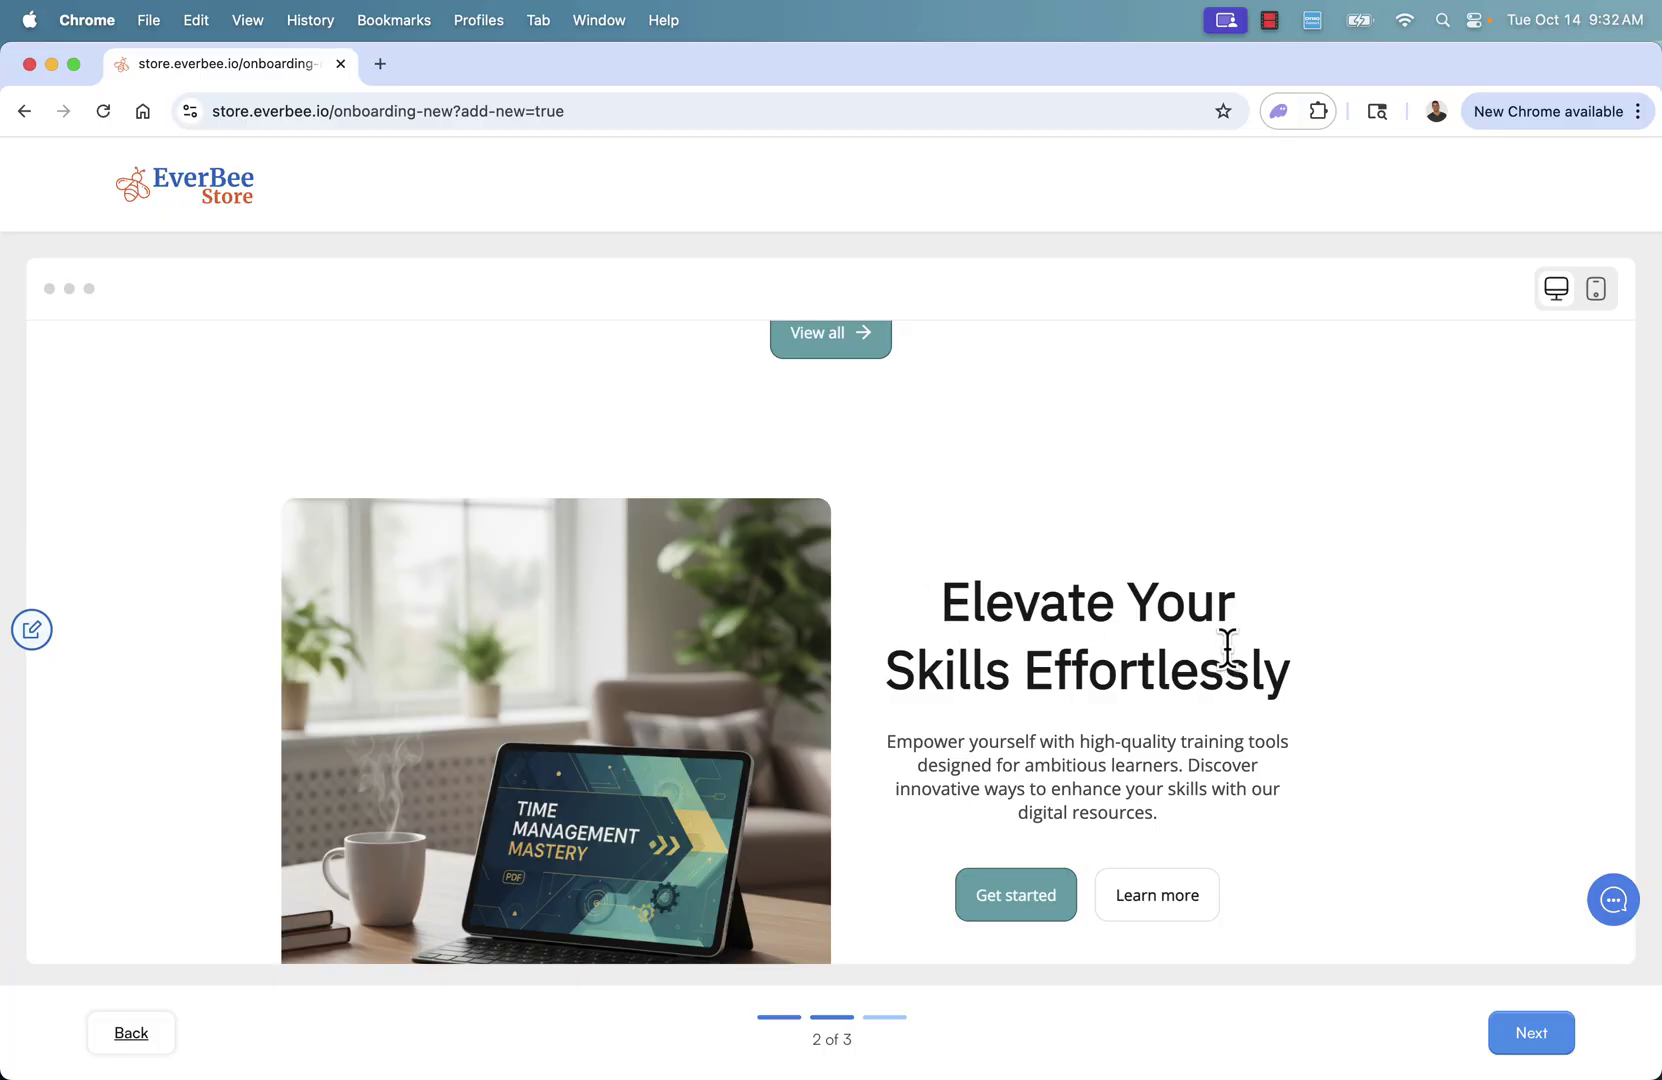
scroll(1227, 649, "down", 2)
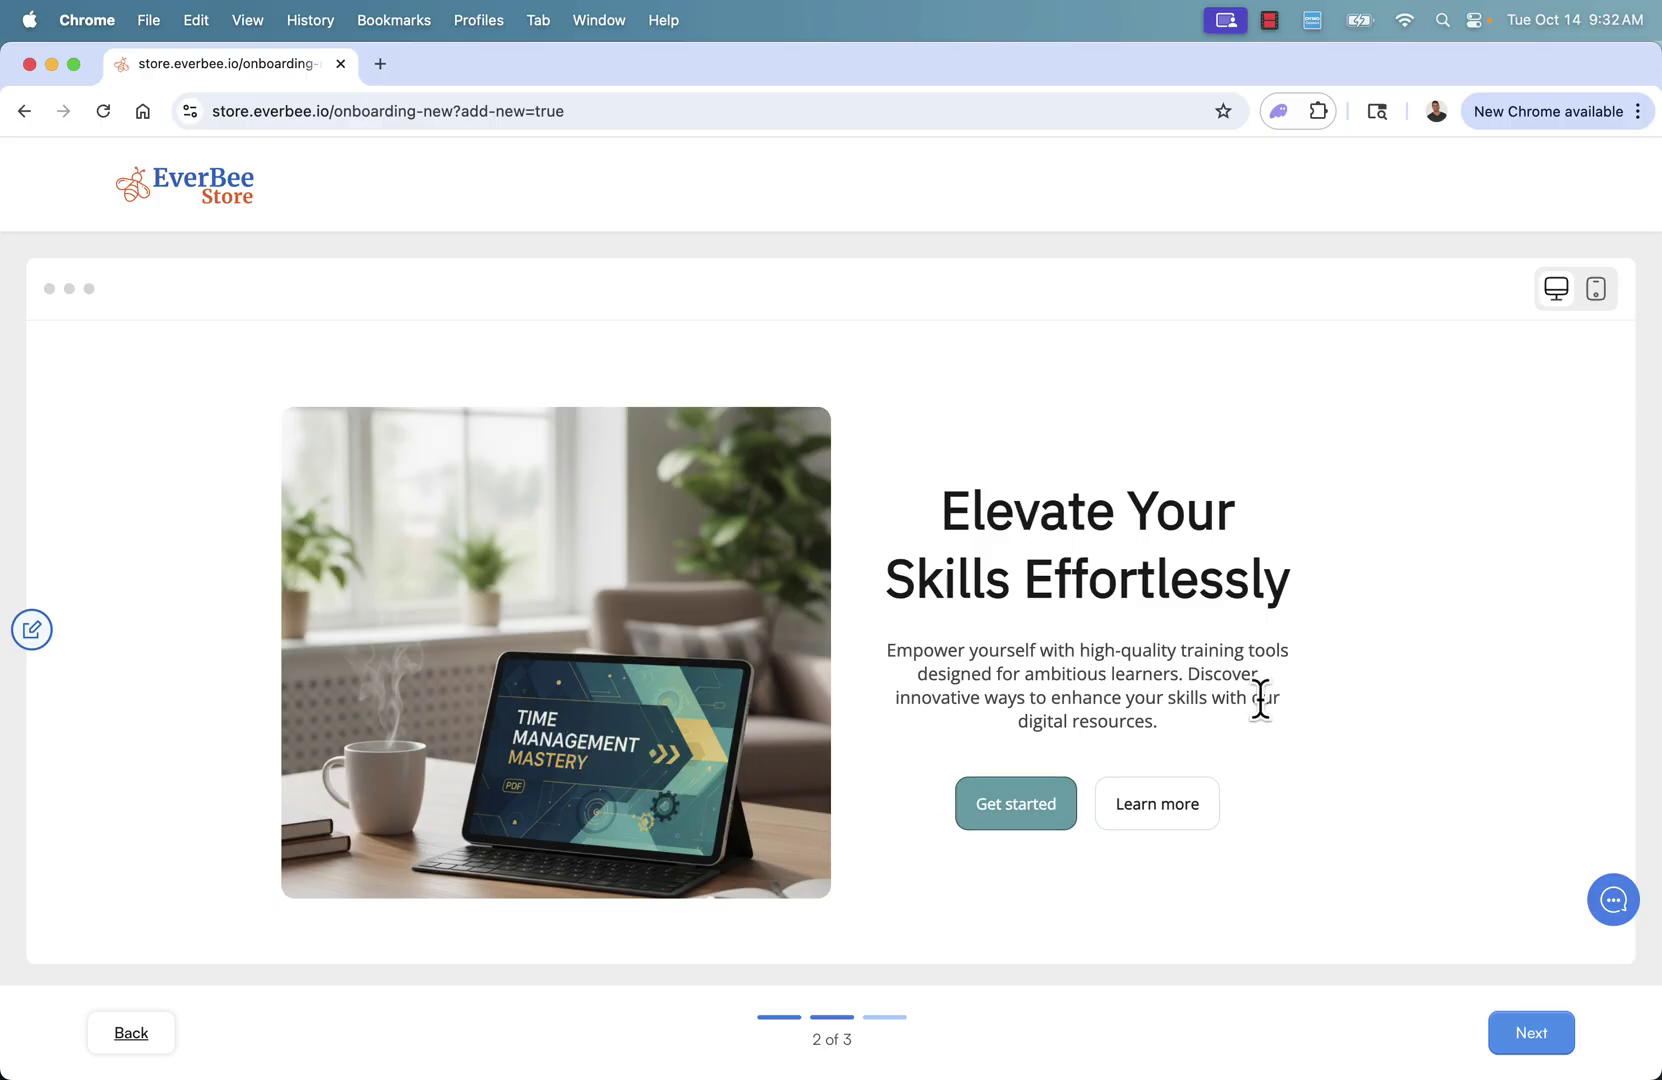
scroll(1063, 587, "down", 5)
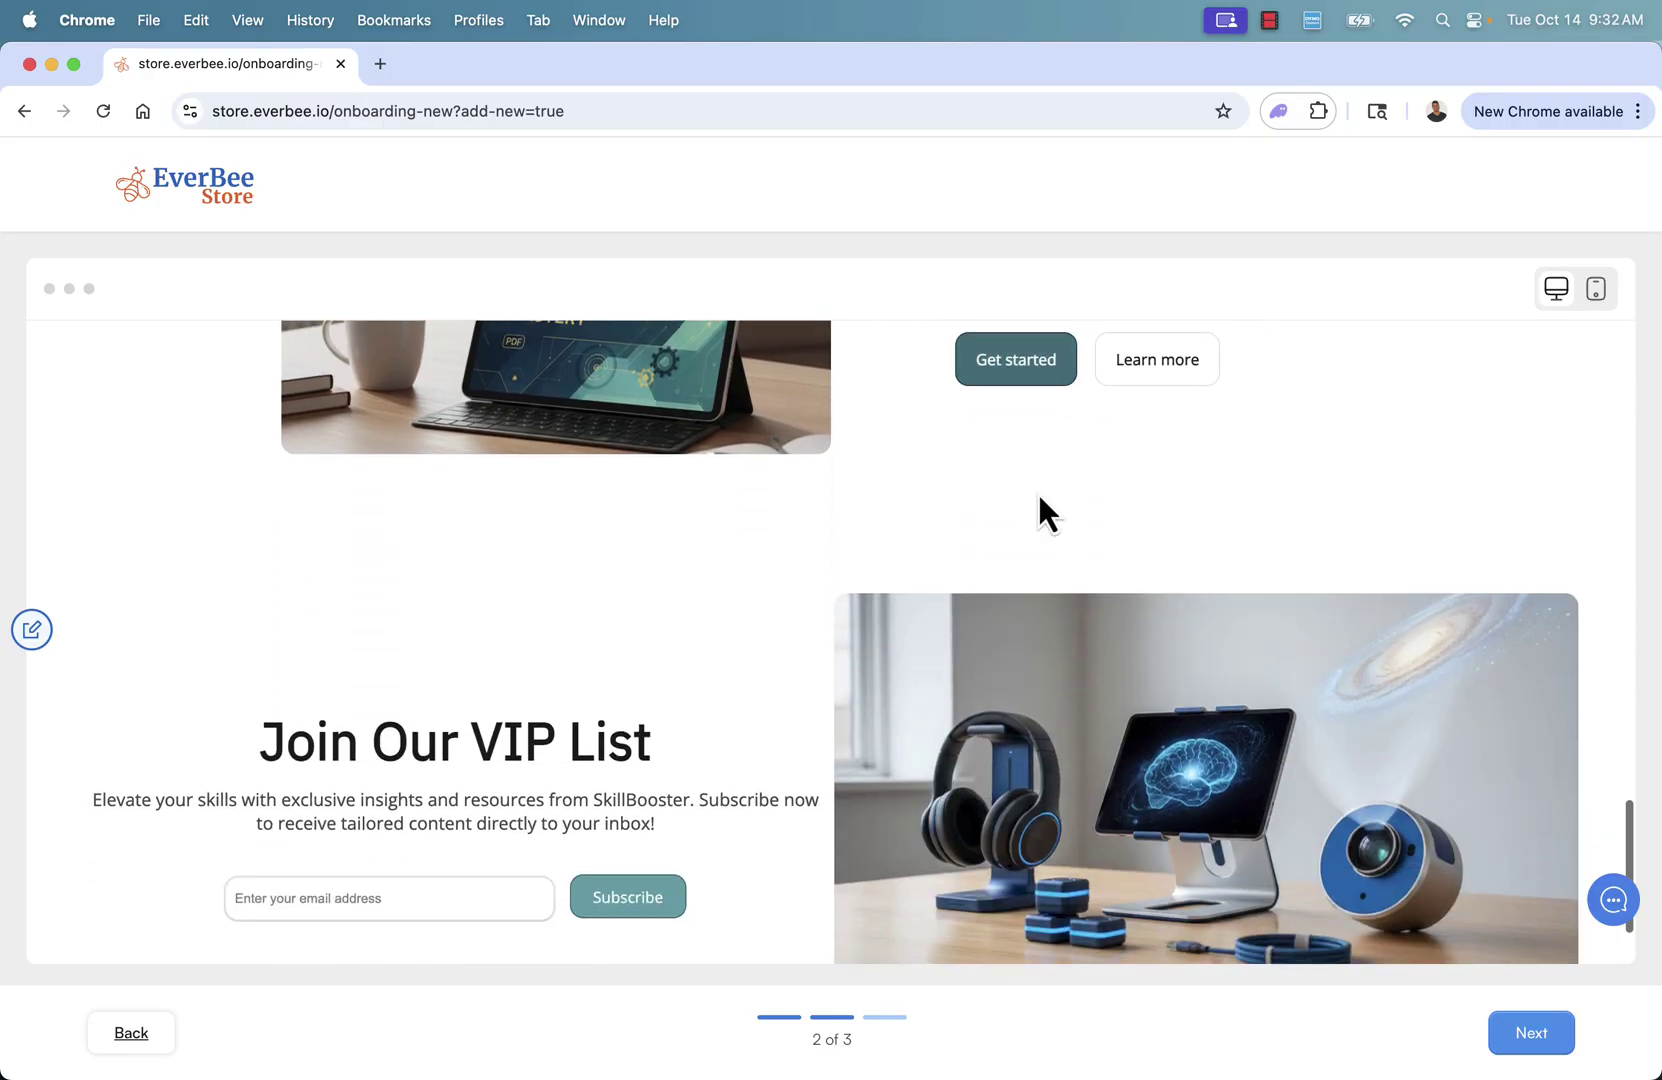
scroll(1047, 514, "down", 3)
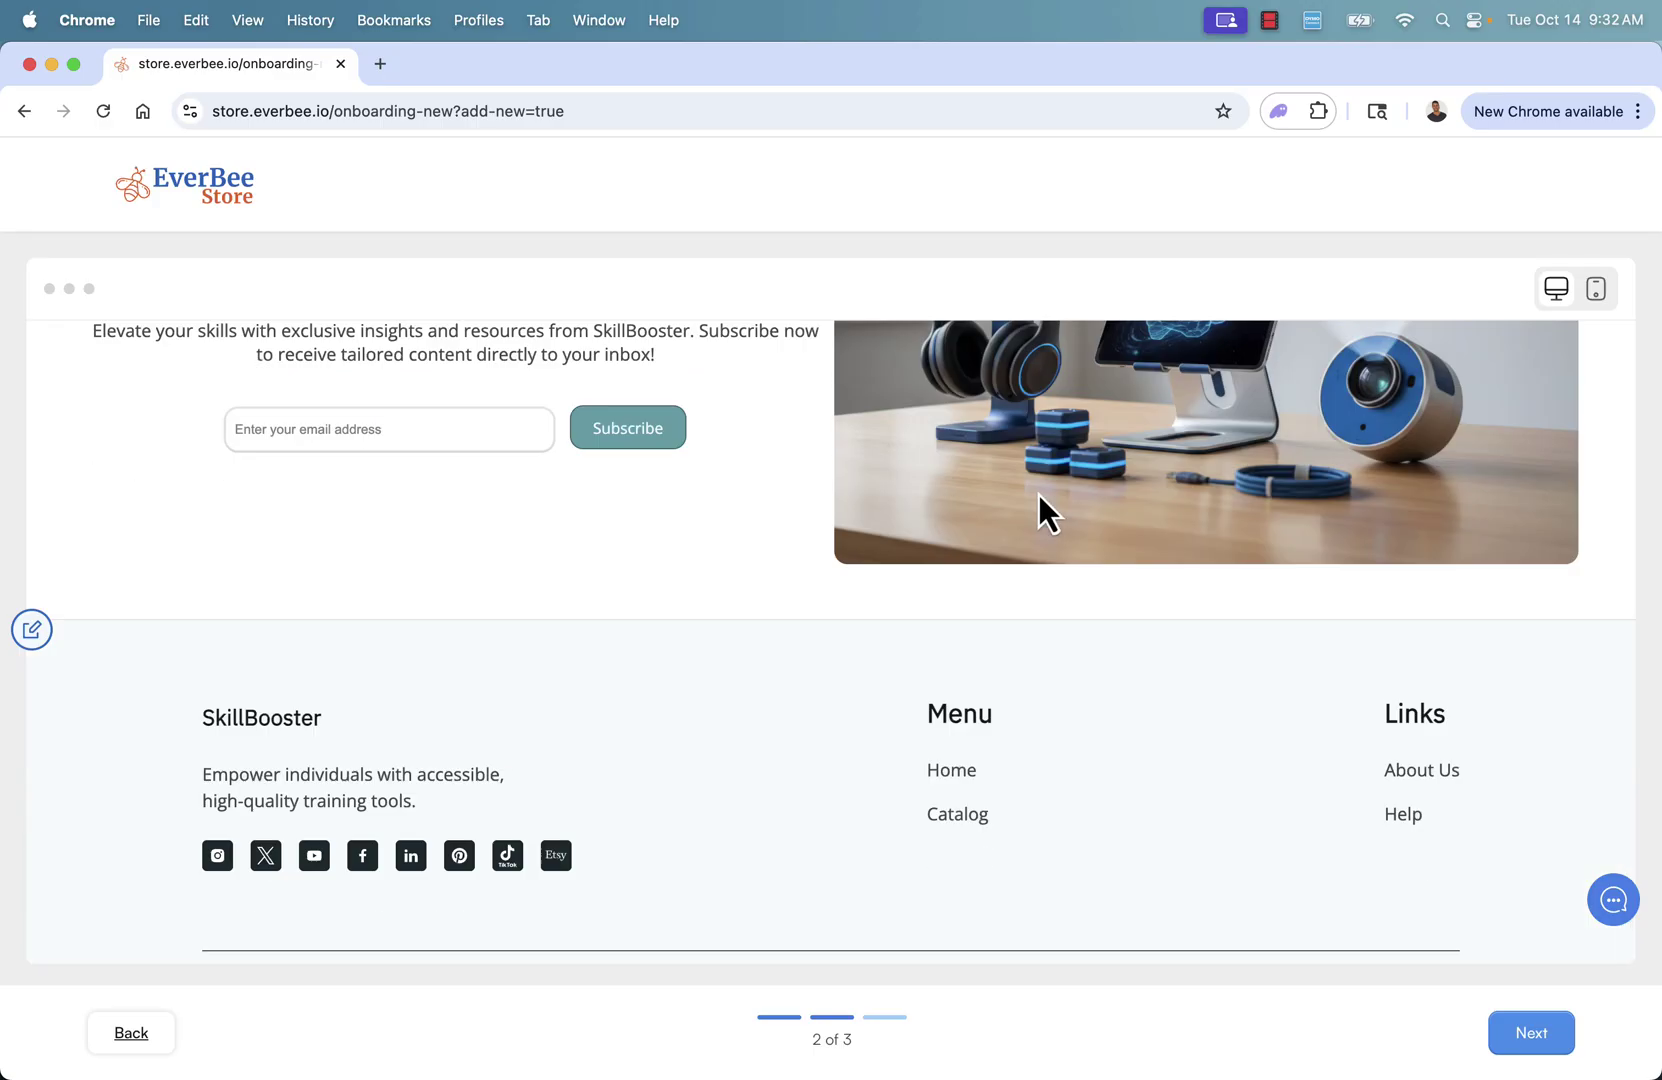
scroll(312, 807, "up", 4)
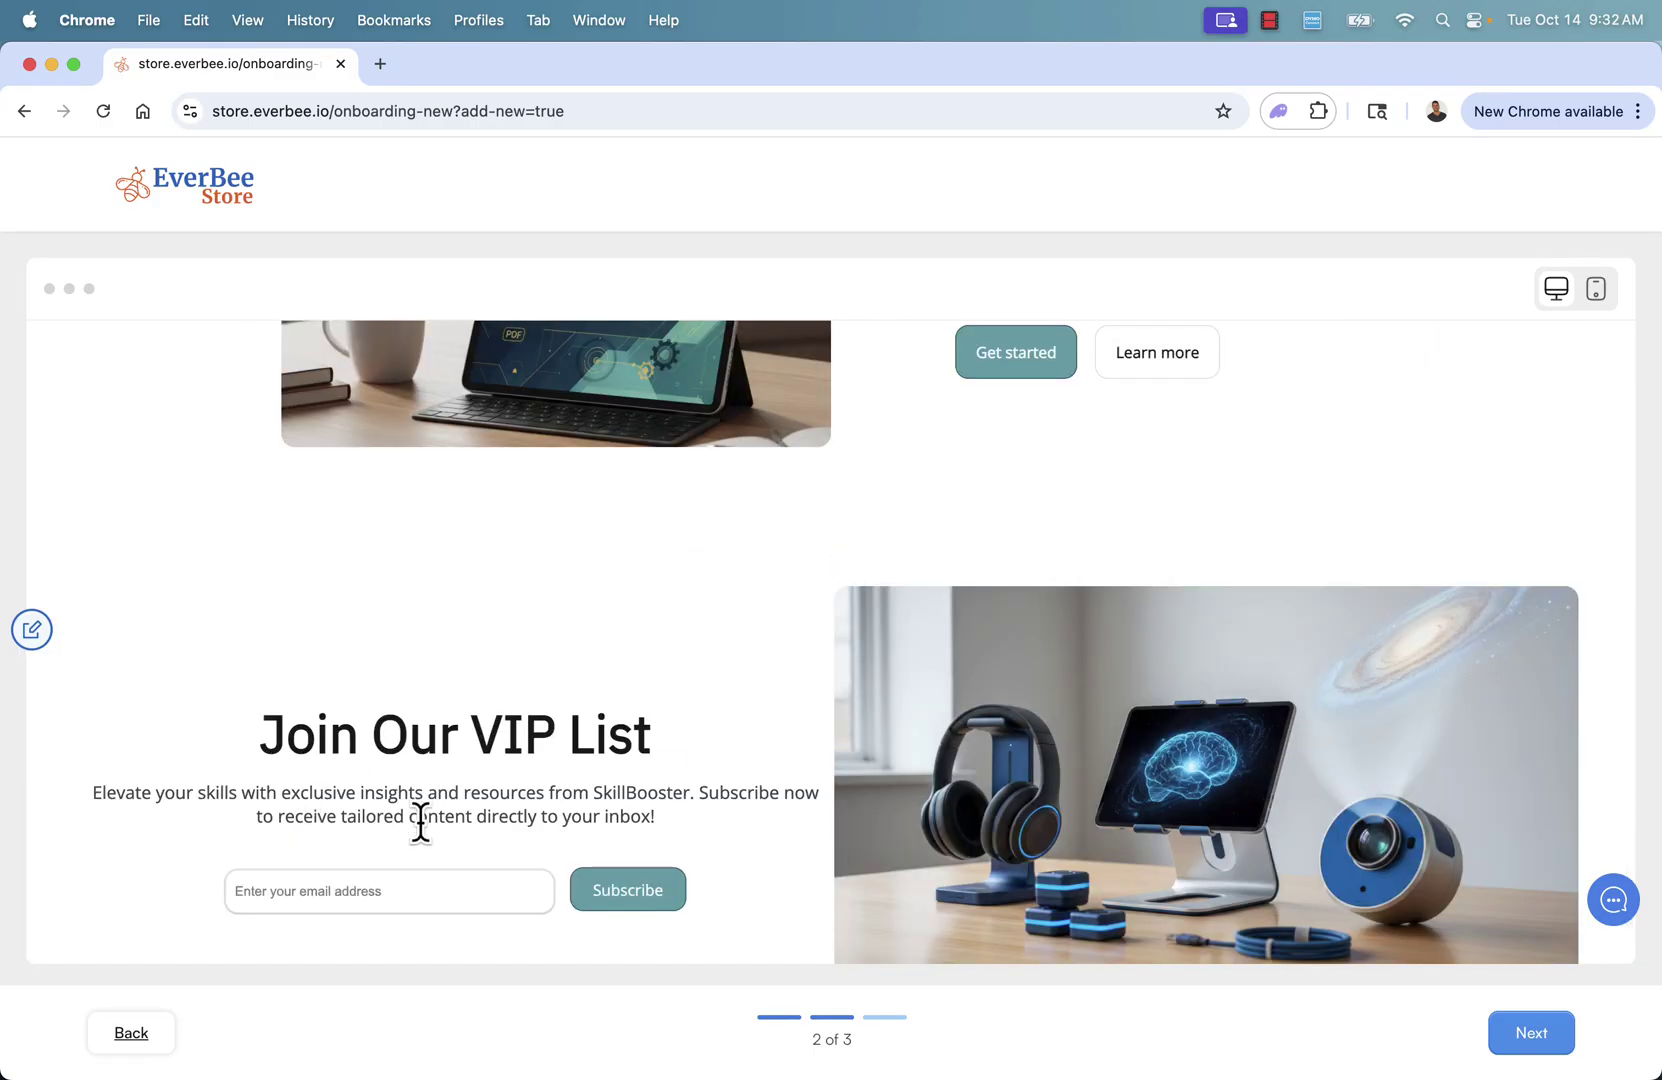
scroll(421, 824, "up", 10)
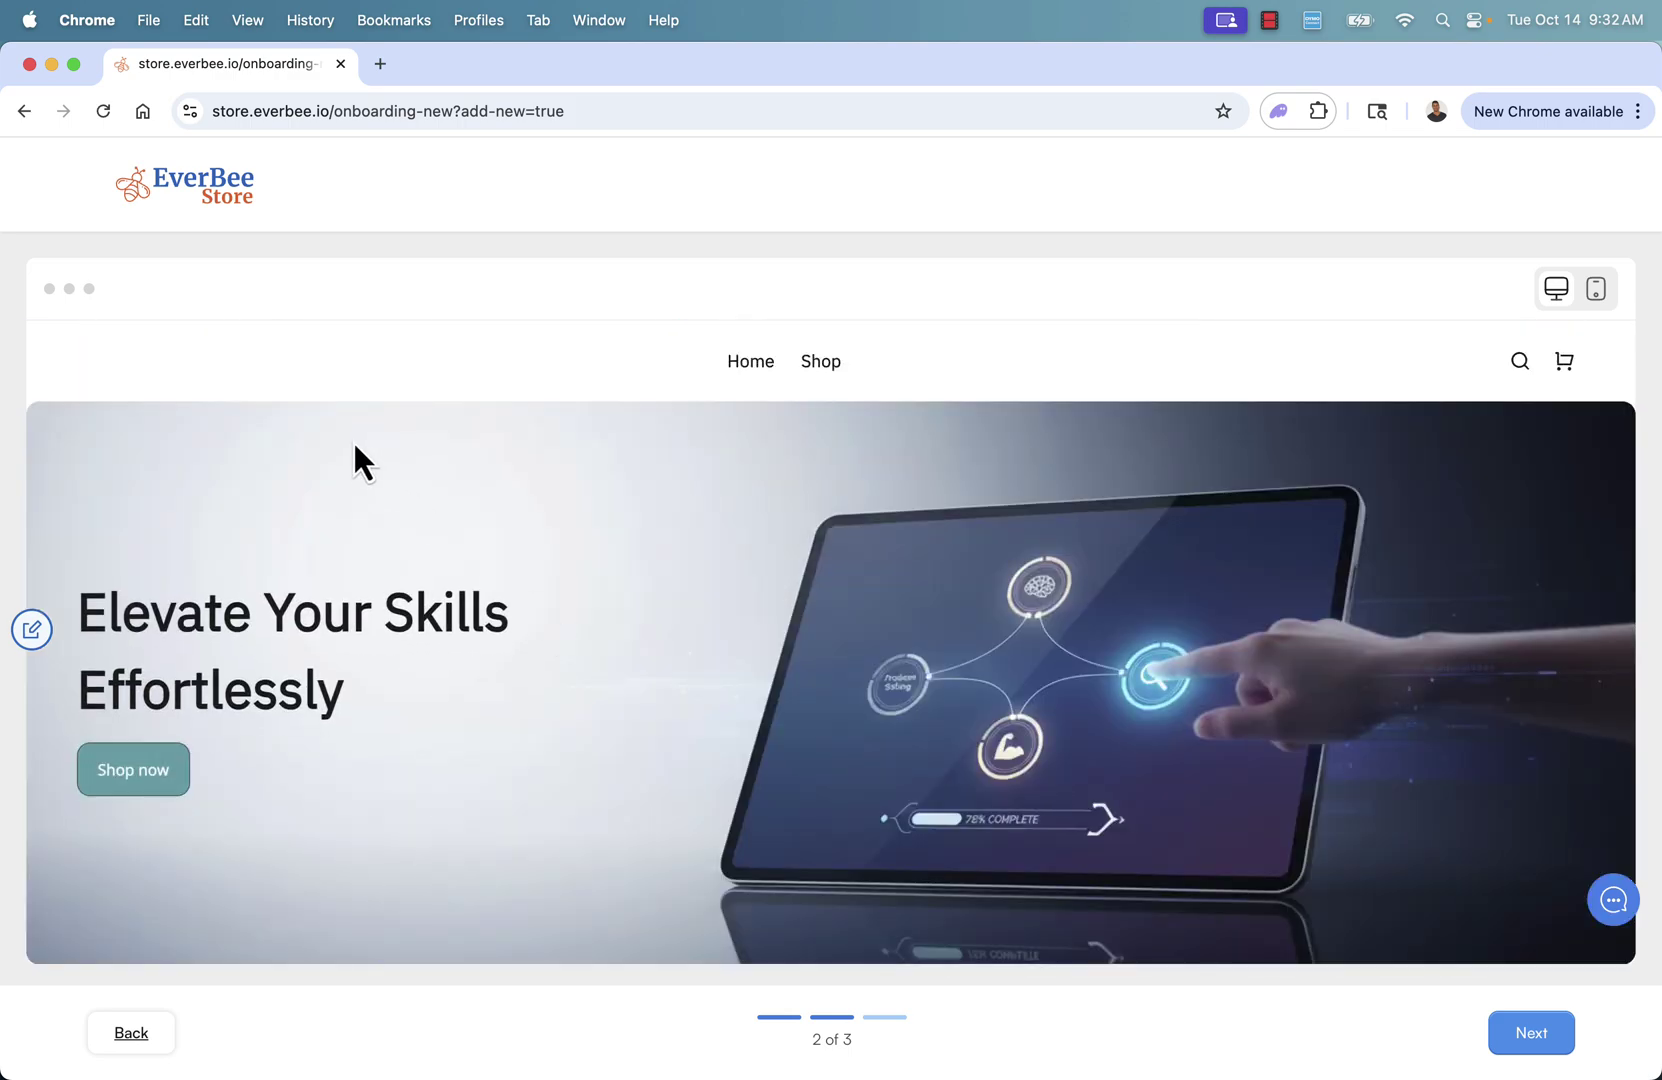
left_click(1596, 288)
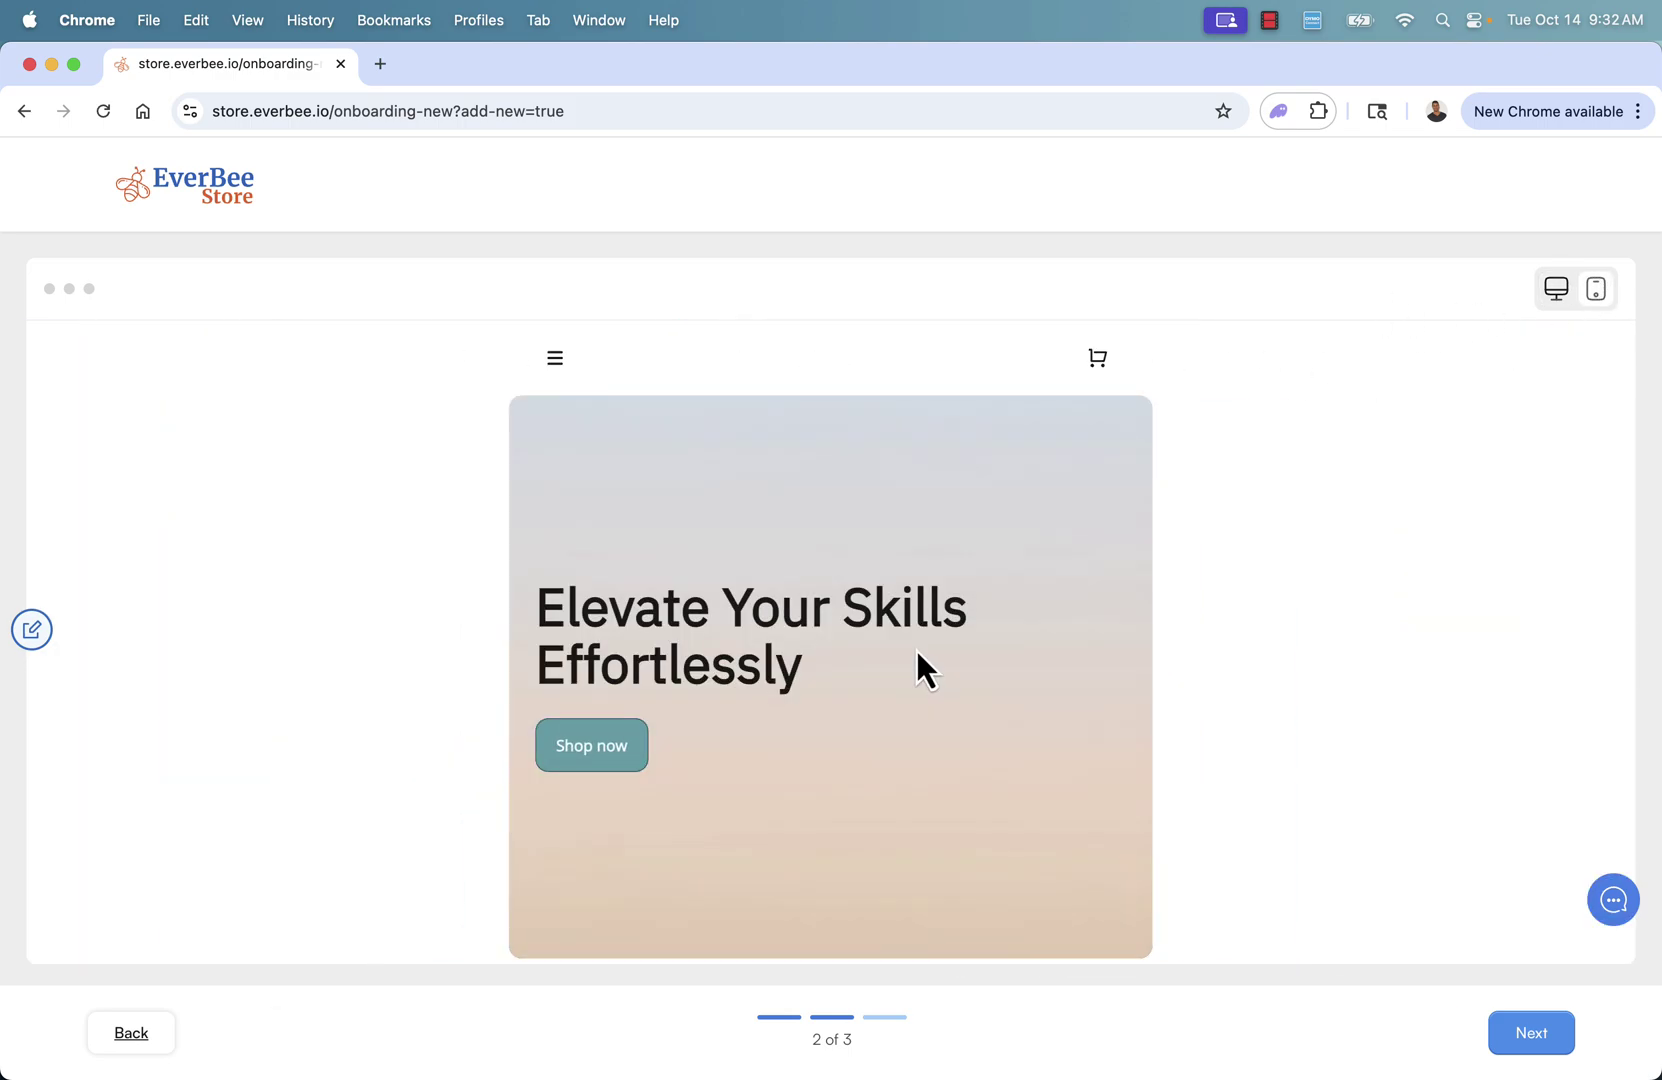
scroll(915, 649, "down", 2)
scroll(915, 649, "down", 3)
scroll(915, 650, "down", 2)
scroll(915, 650, "down", 4)
scroll(915, 650, "down", 5)
scroll(915, 650, "down", 3)
scroll(915, 650, "down", 3)
scroll(915, 650, "down", 1)
scroll(915, 650, "down", 2)
scroll(915, 649, "up", 10)
scroll(915, 649, "up", 5)
left_click(1557, 291)
At step 3, compare gold, cyan and pink-green palettes before applying grey and navy.
left_click(1527, 1040)
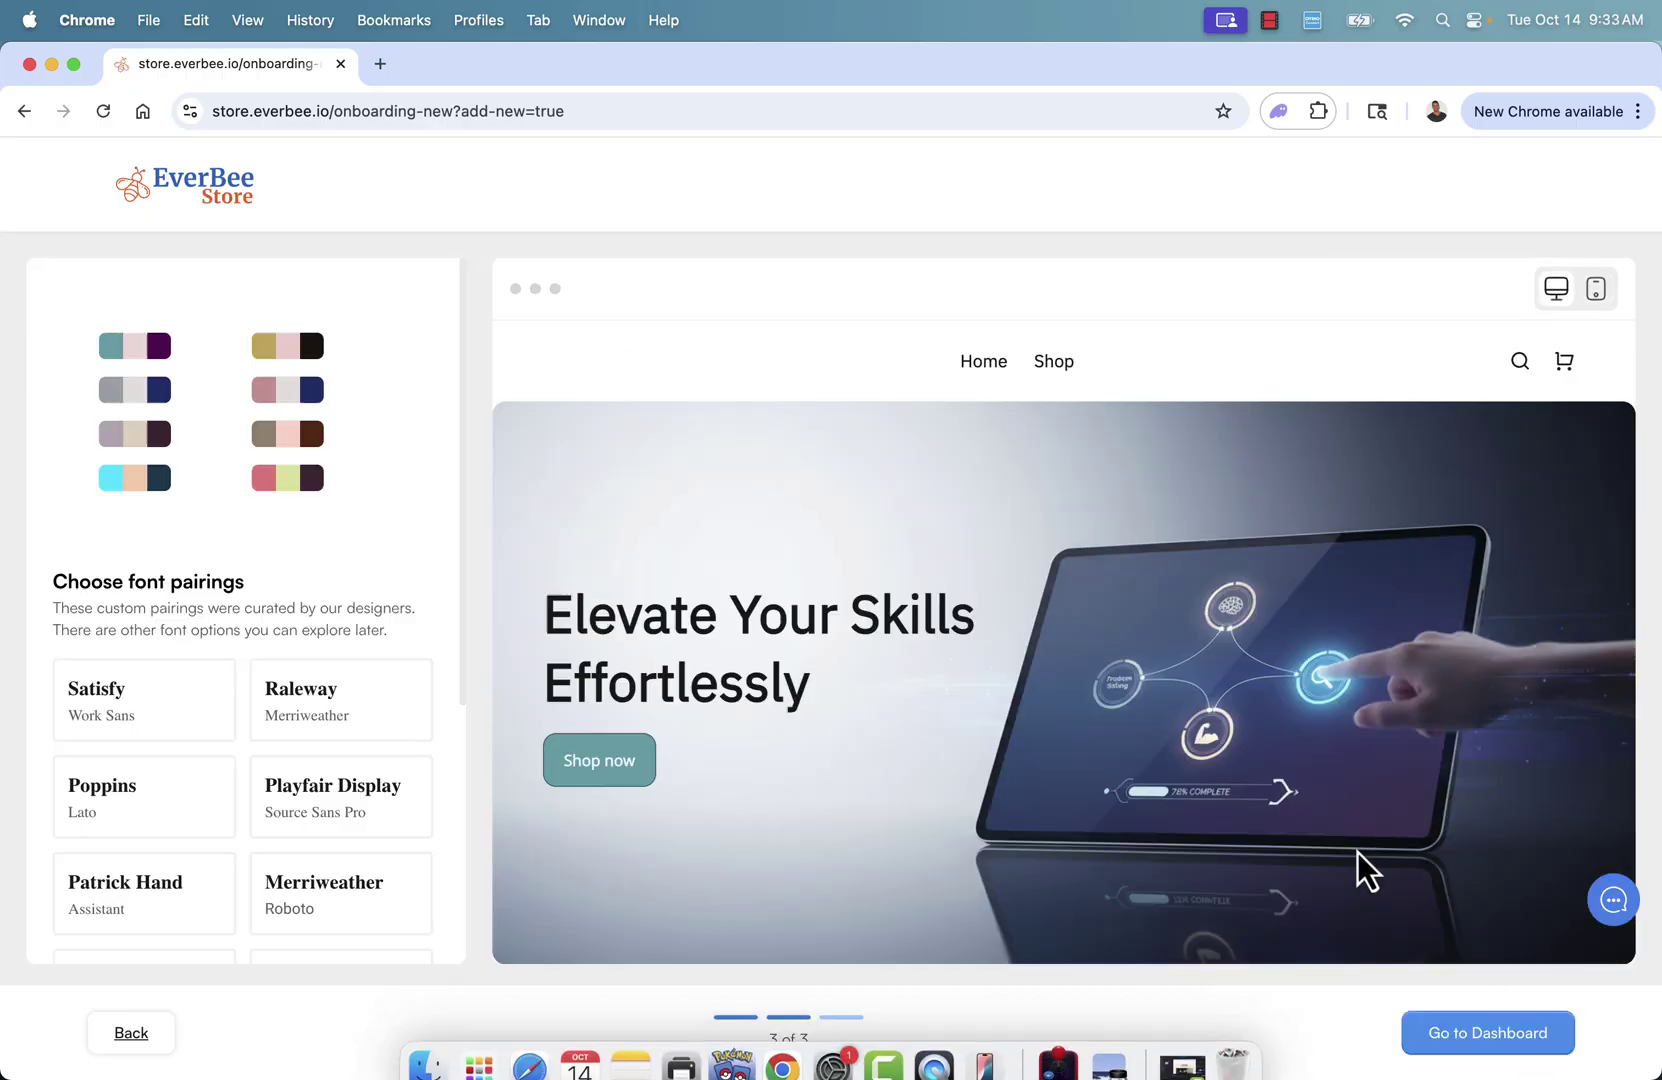
scroll(852, 365, "down", 2)
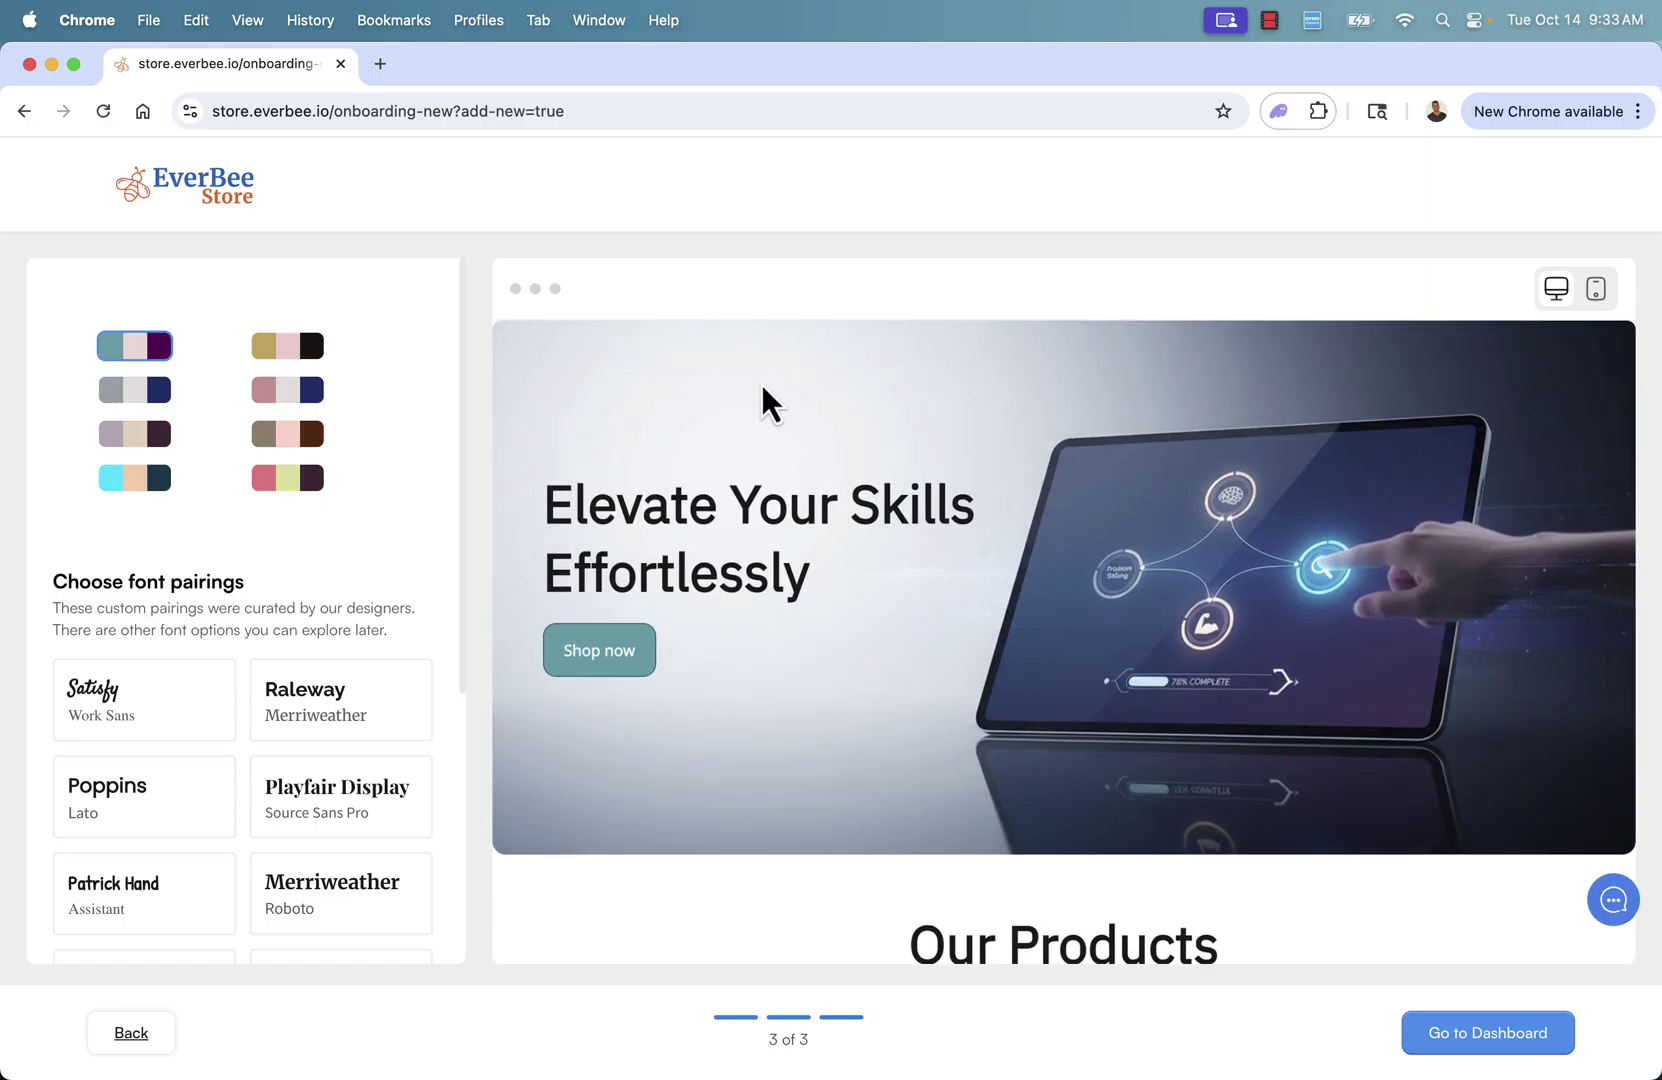
scroll(586, 591, "down", 5)
scroll(584, 591, "up", 4)
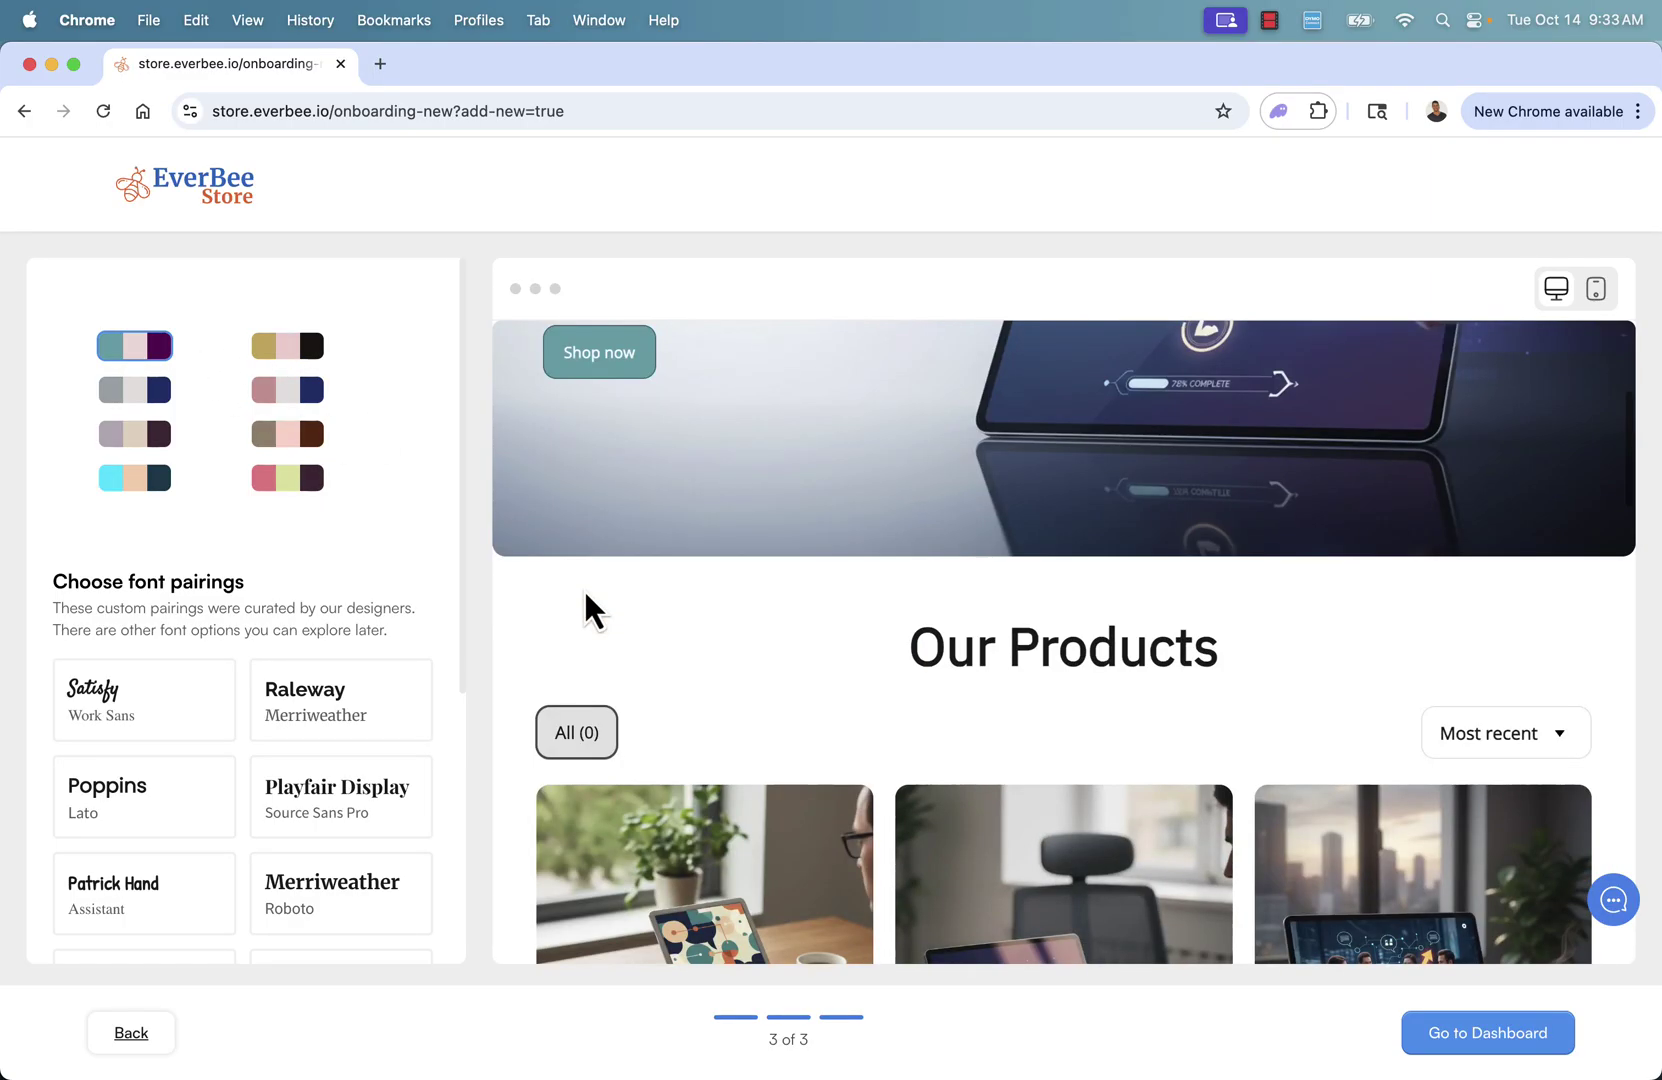
scroll(584, 589, "up", 3)
left_click(301, 350)
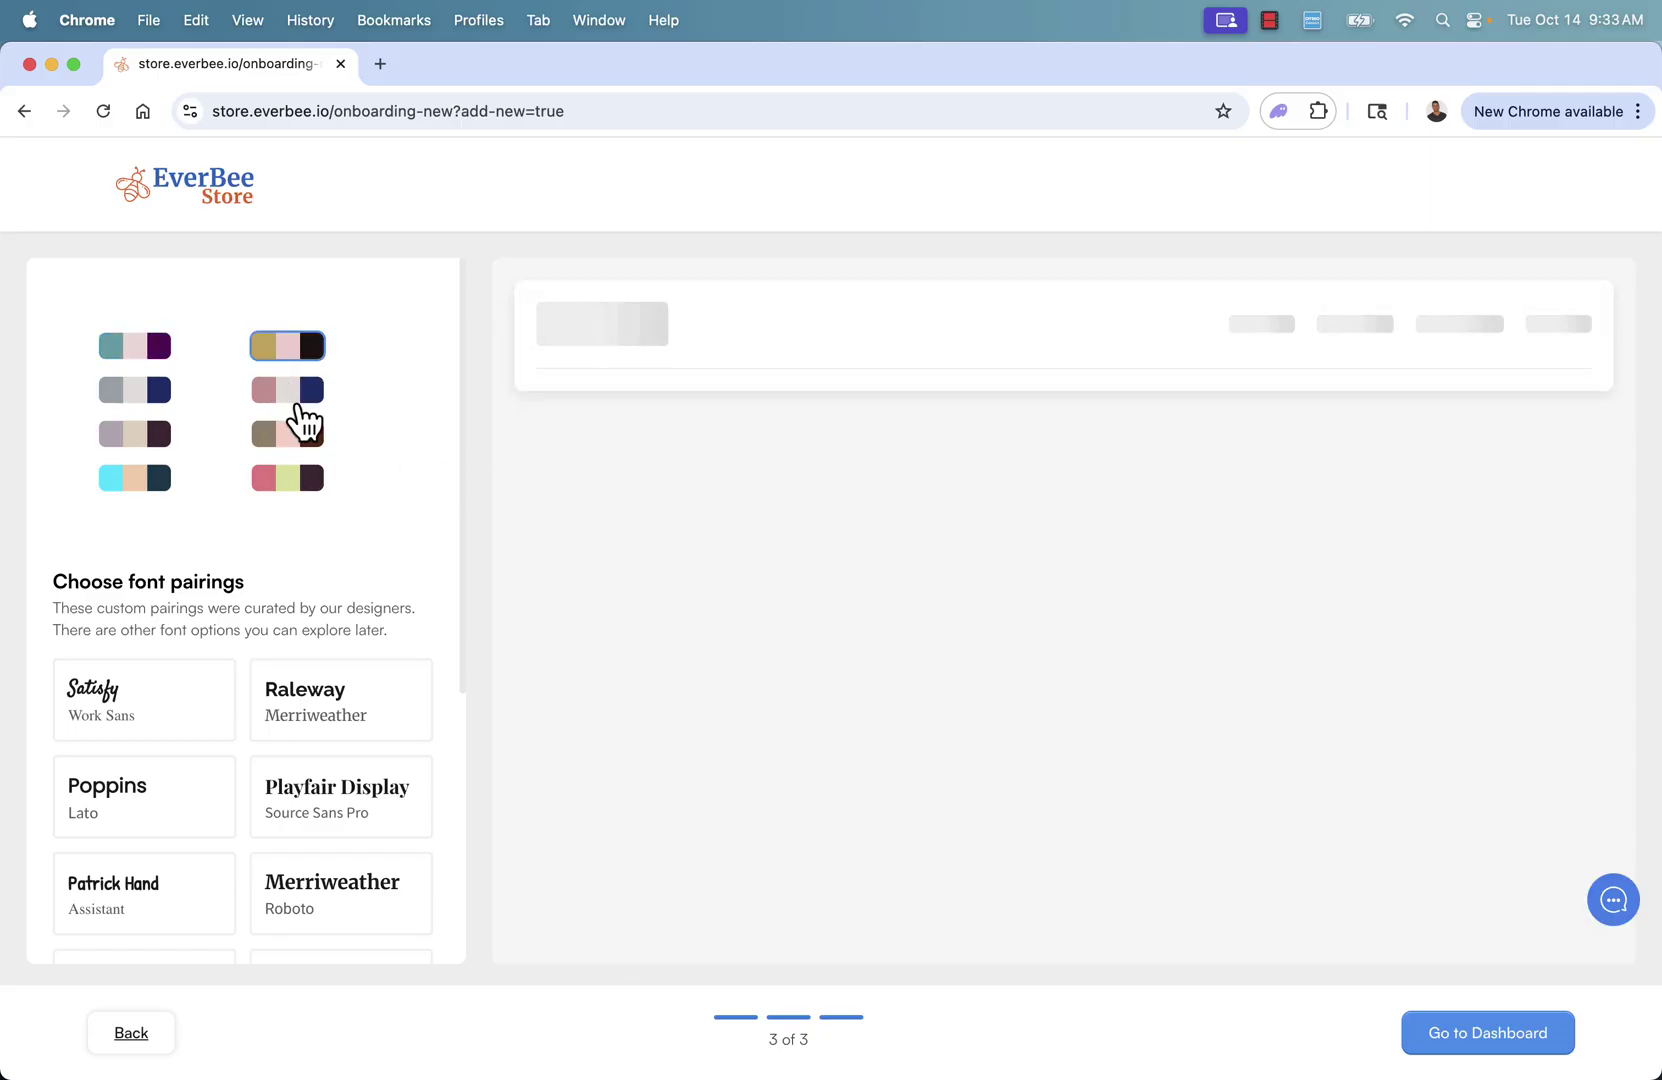
left_click(135, 480)
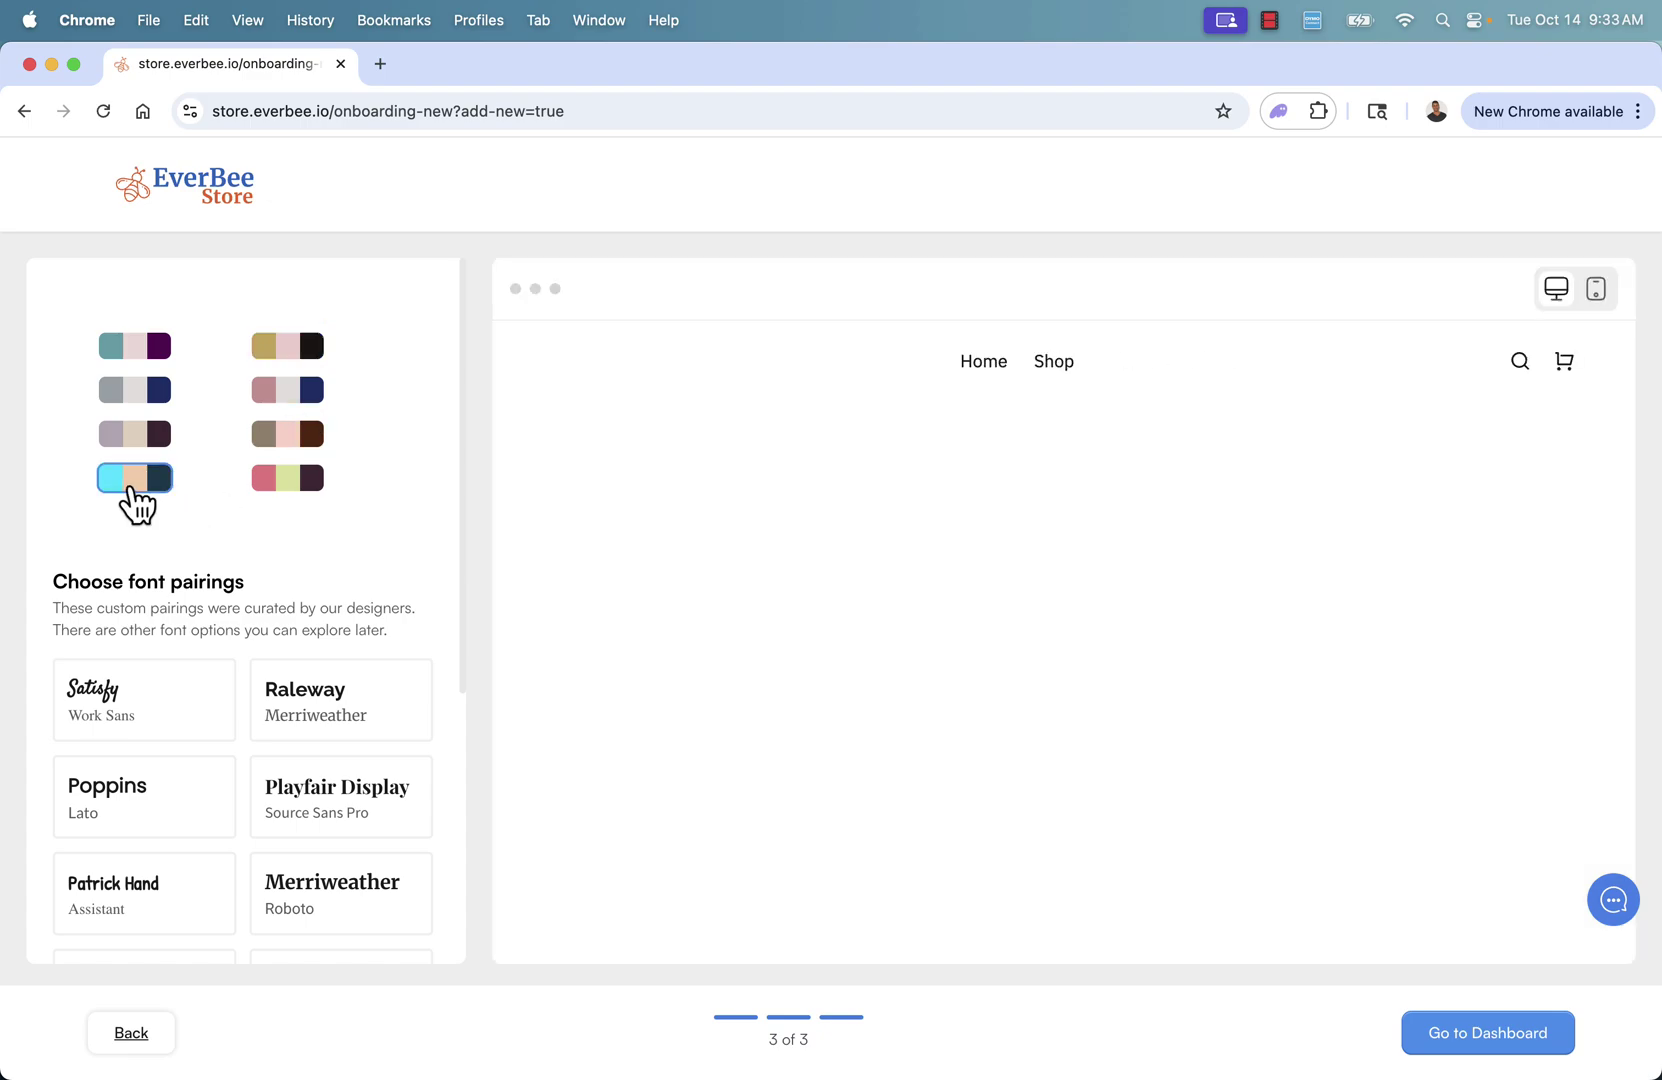
scroll(667, 659, "down", 1)
scroll(670, 663, "down", 3)
scroll(670, 663, "down", 5)
scroll(670, 663, "down", 2)
scroll(670, 663, "up", 10)
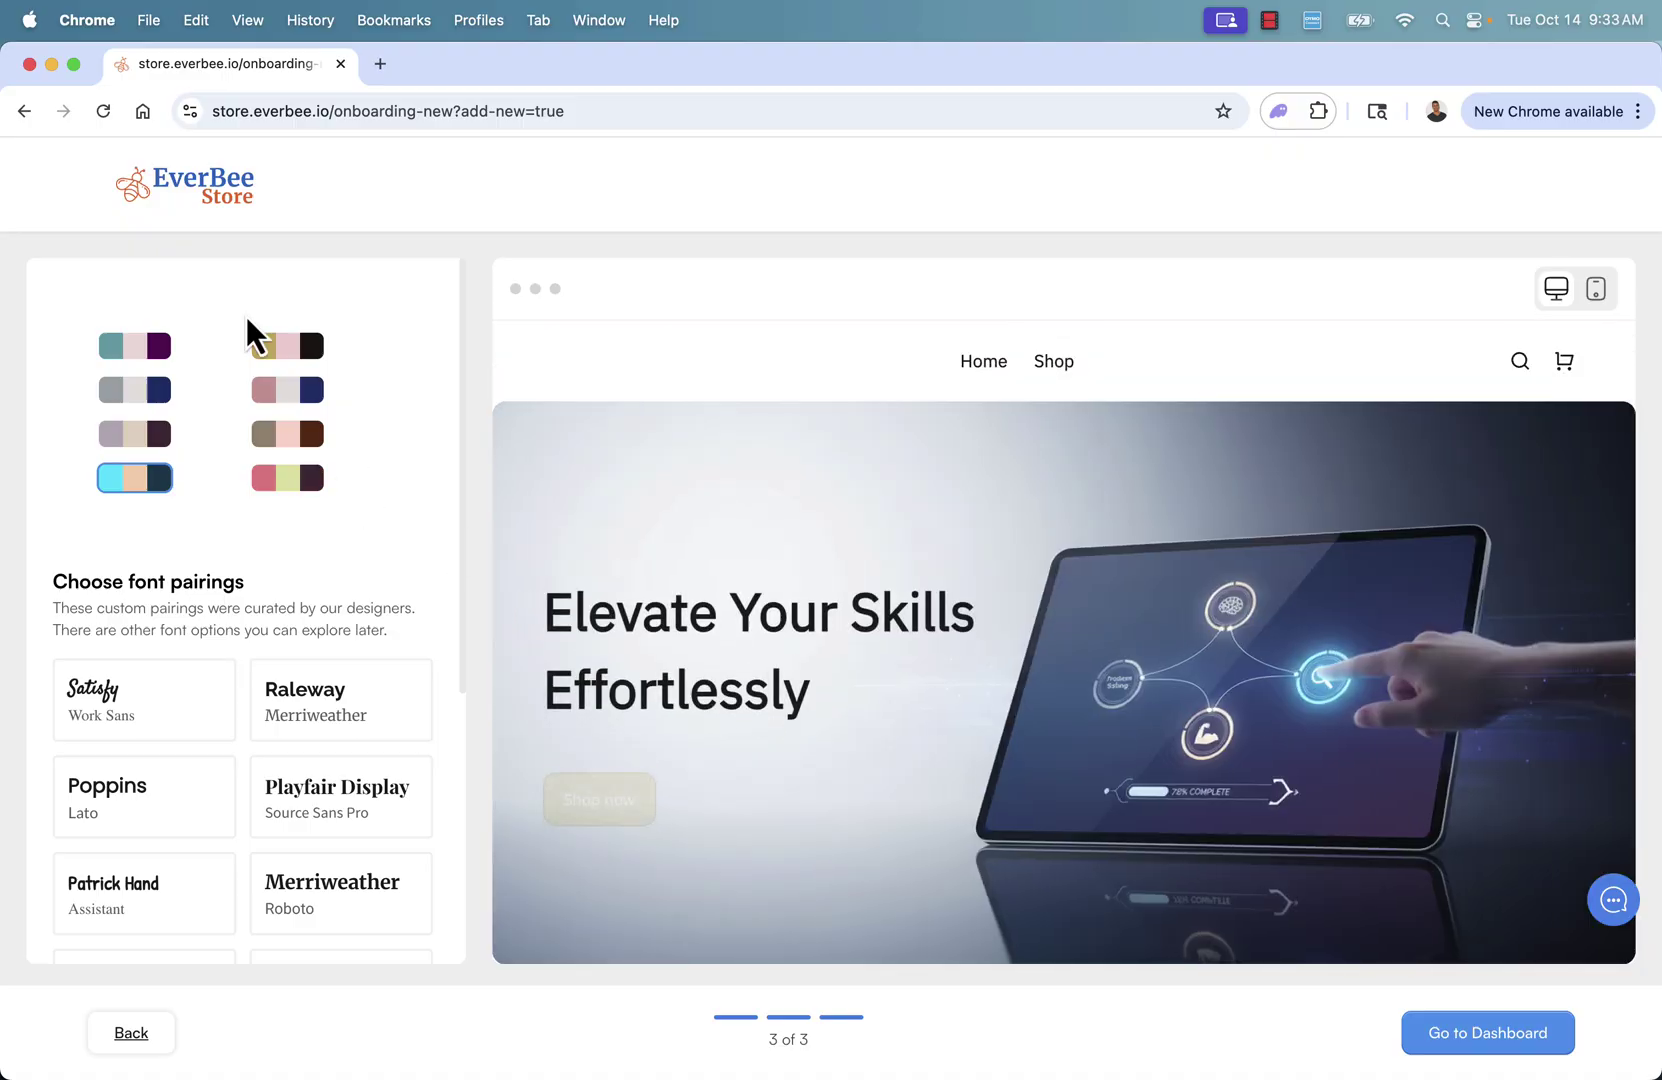
left_click(282, 485)
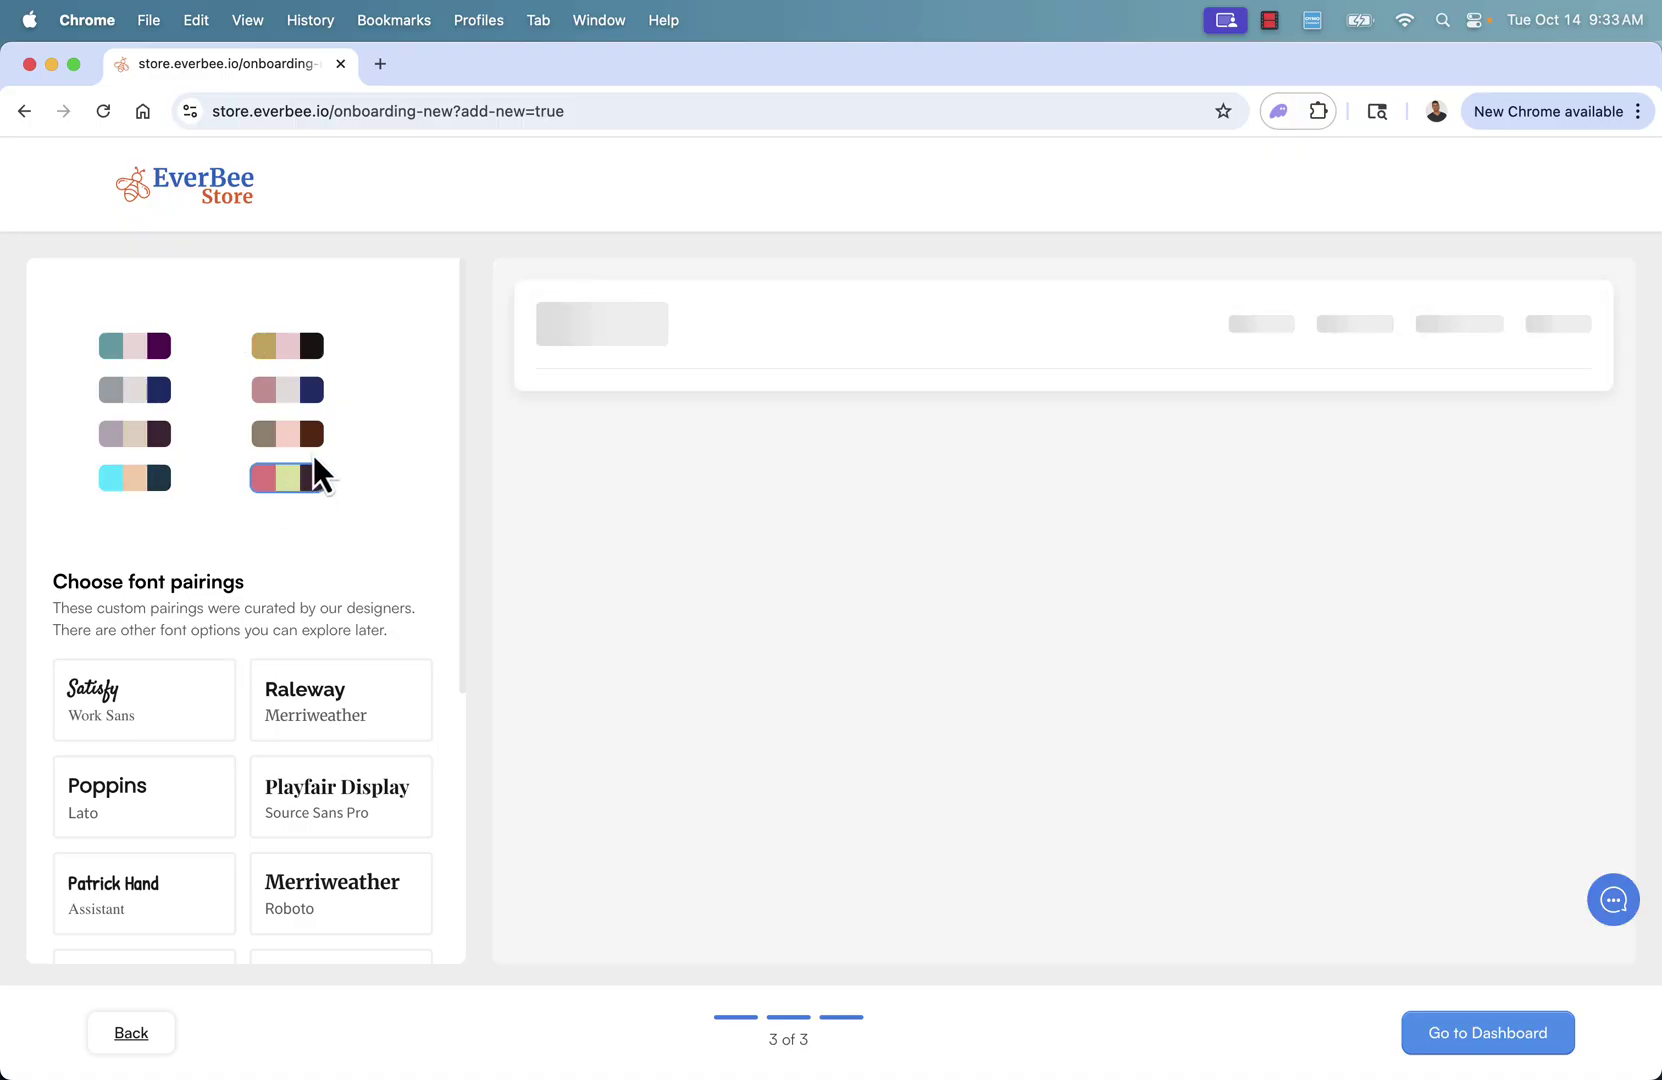
left_click(135, 413)
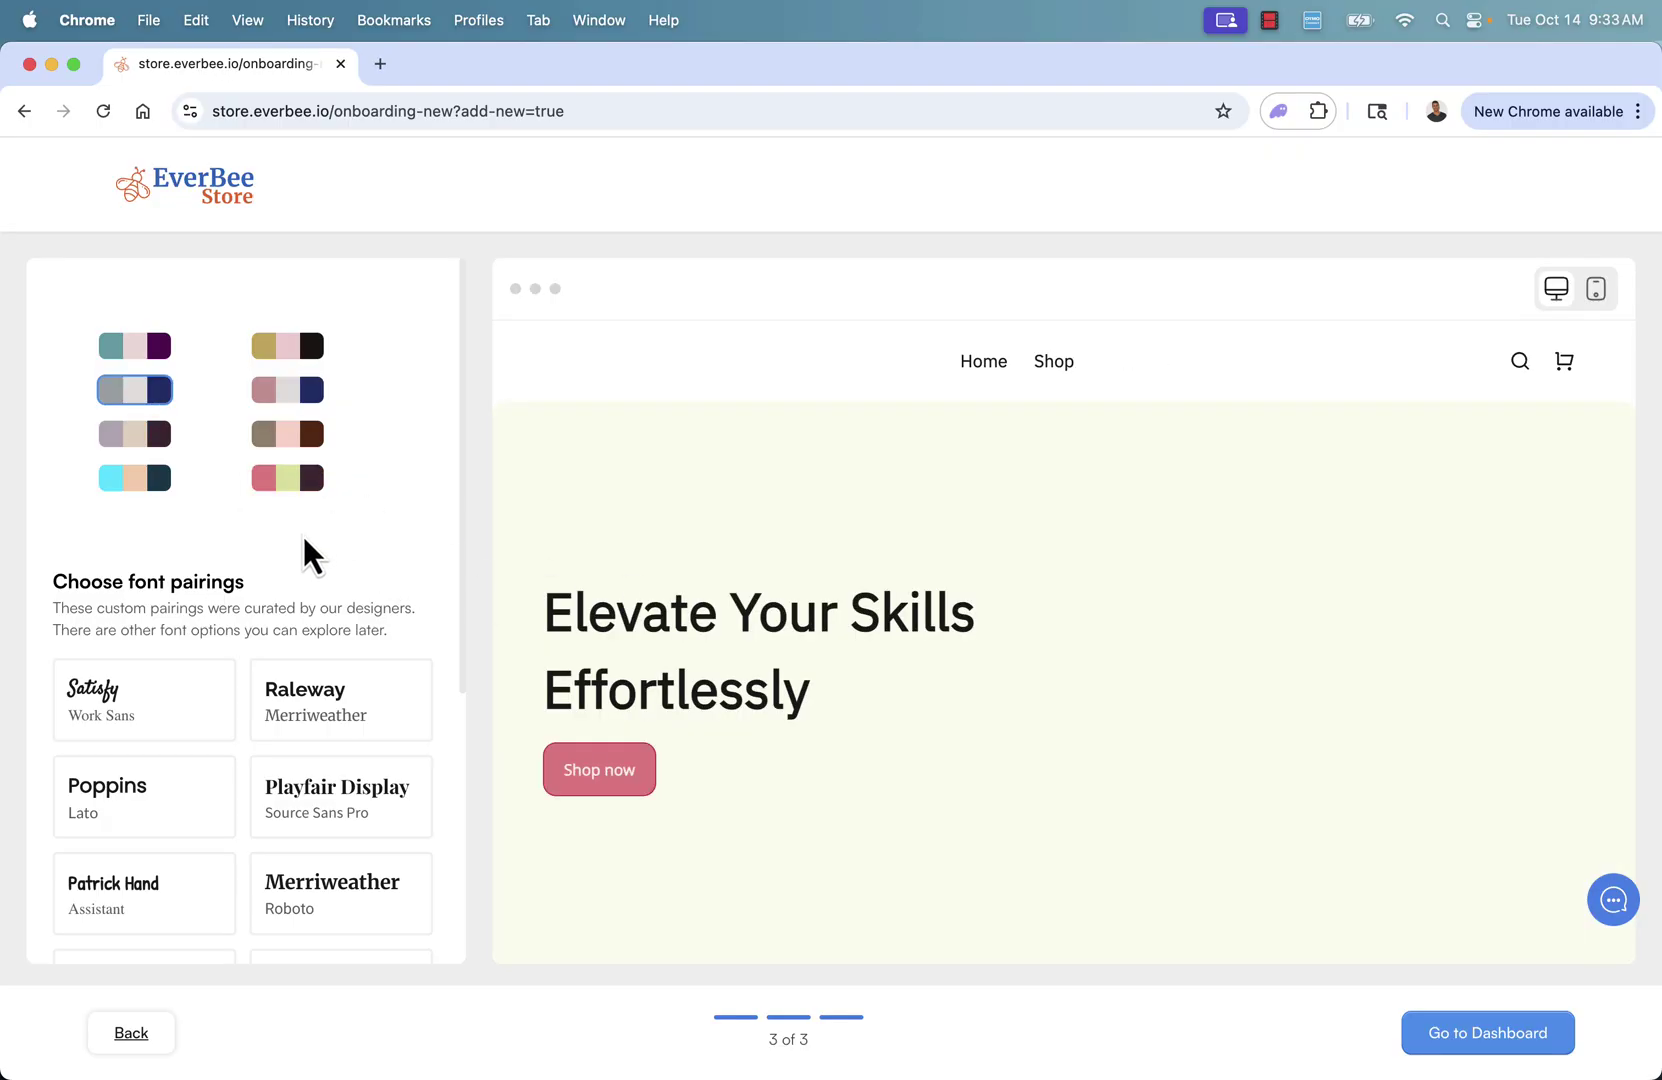
scroll(304, 537, "down", 1)
scroll(304, 537, "down", 1)
scroll(306, 535, "down", 1)
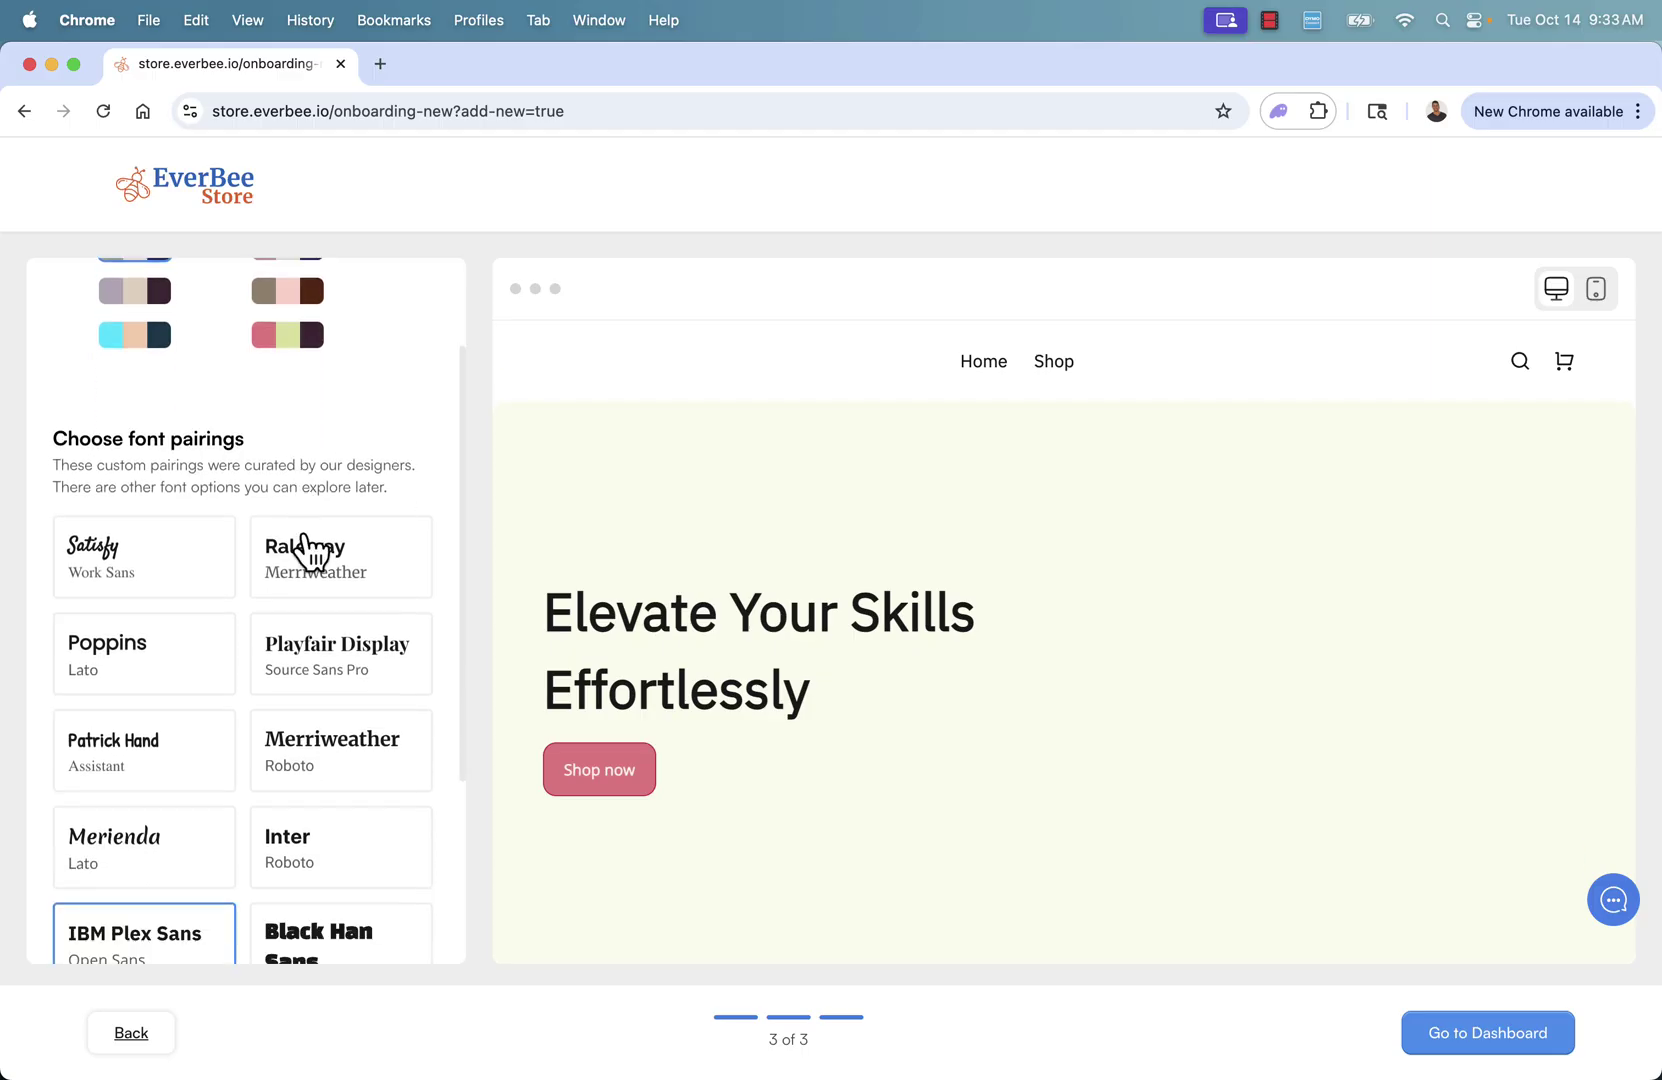
scroll(156, 531, "down", 1)
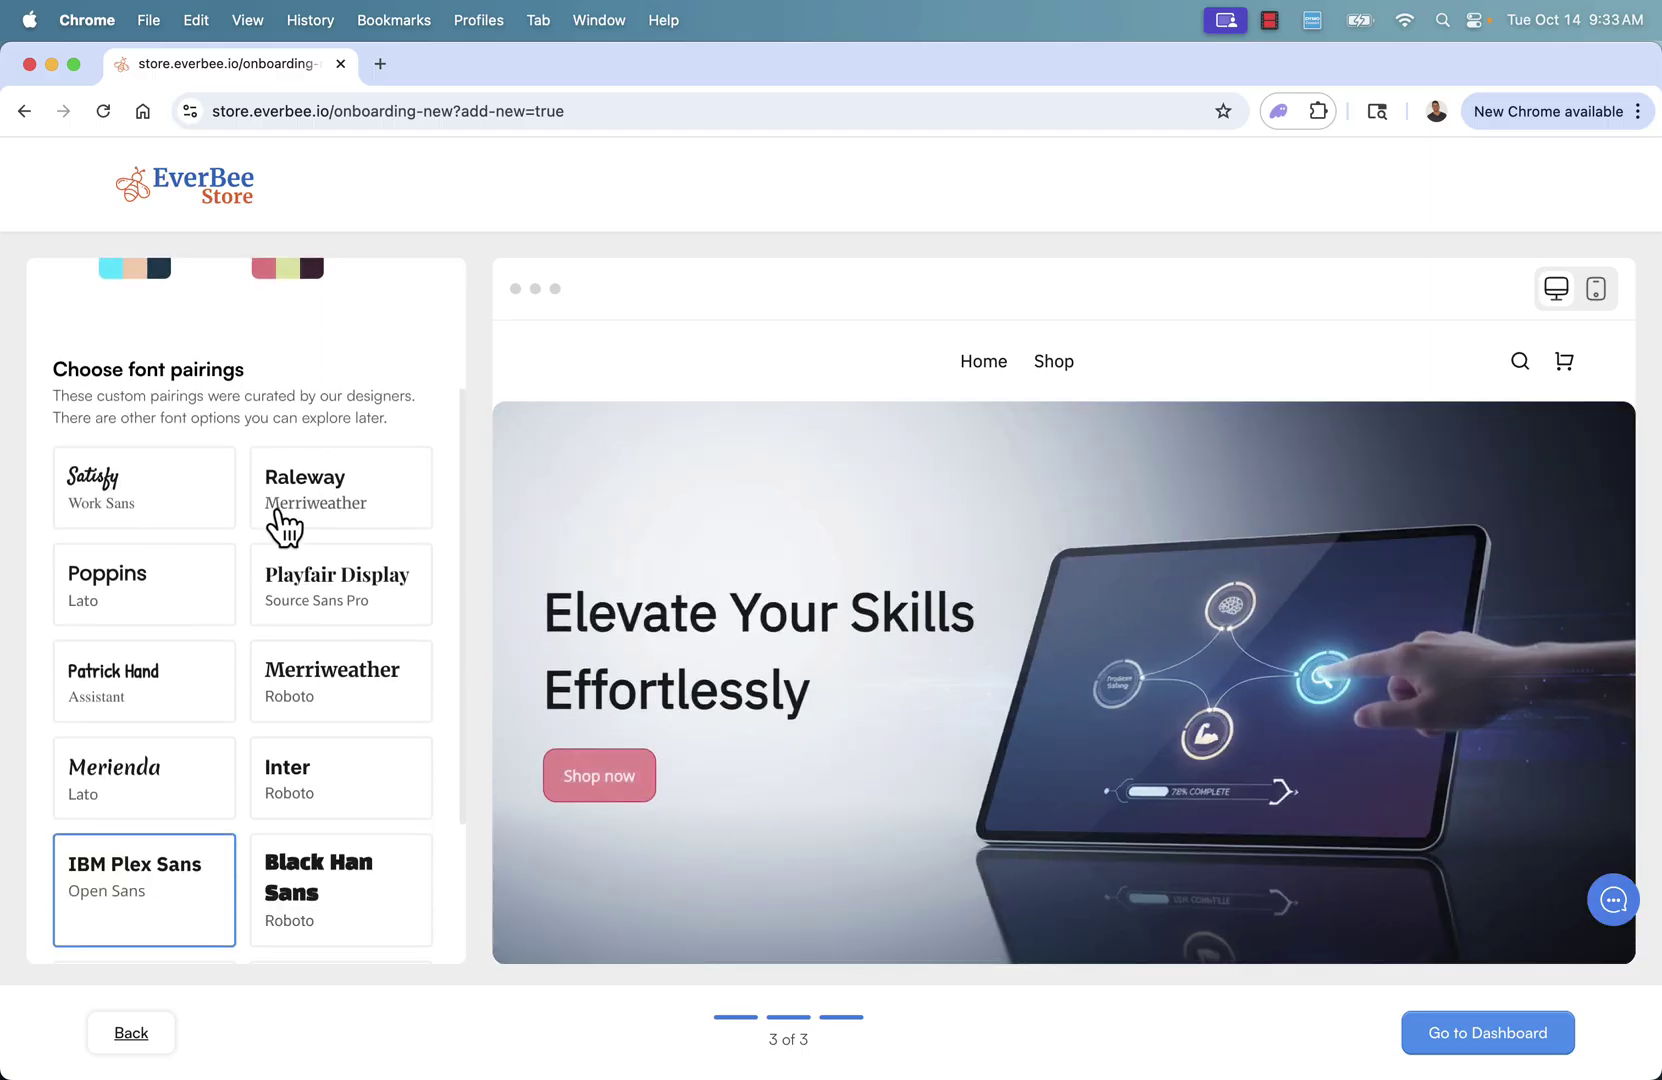
Compare Black Han Sans, Anton, Merriweather and other pairings, then apply Patrick Hand with Assistant.
left_click(297, 881)
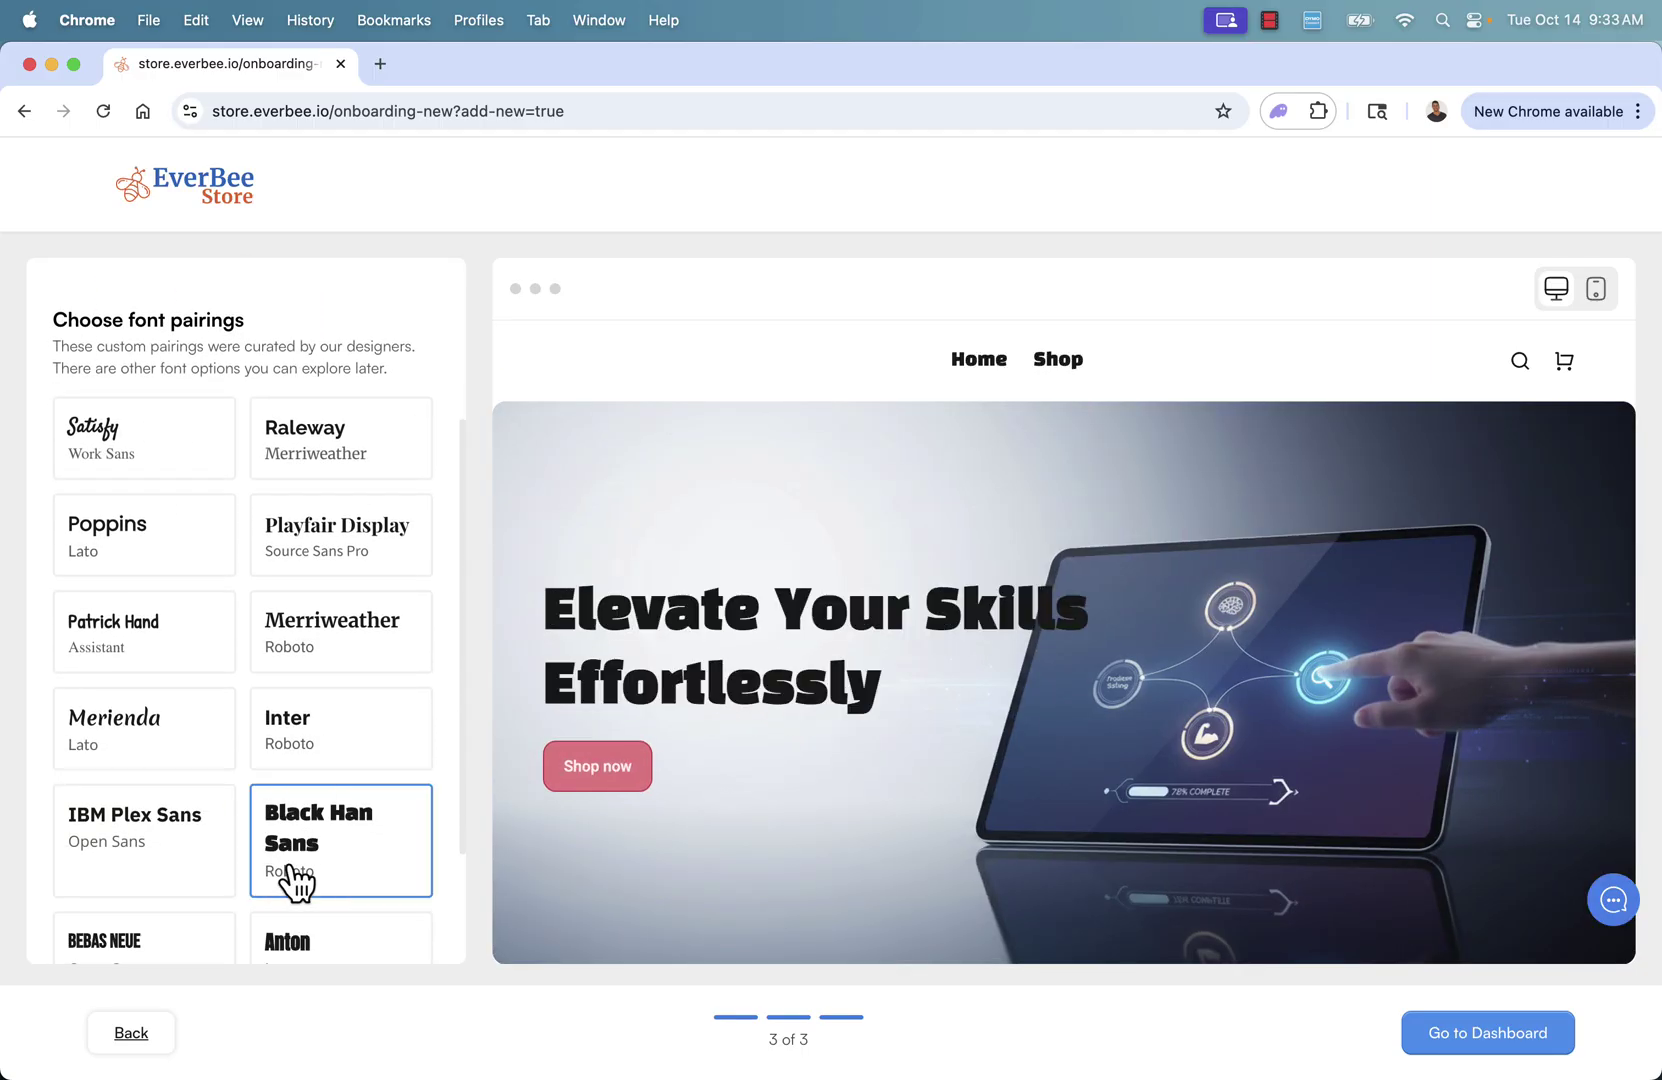
scroll(367, 863, "down", 2)
left_click(348, 837)
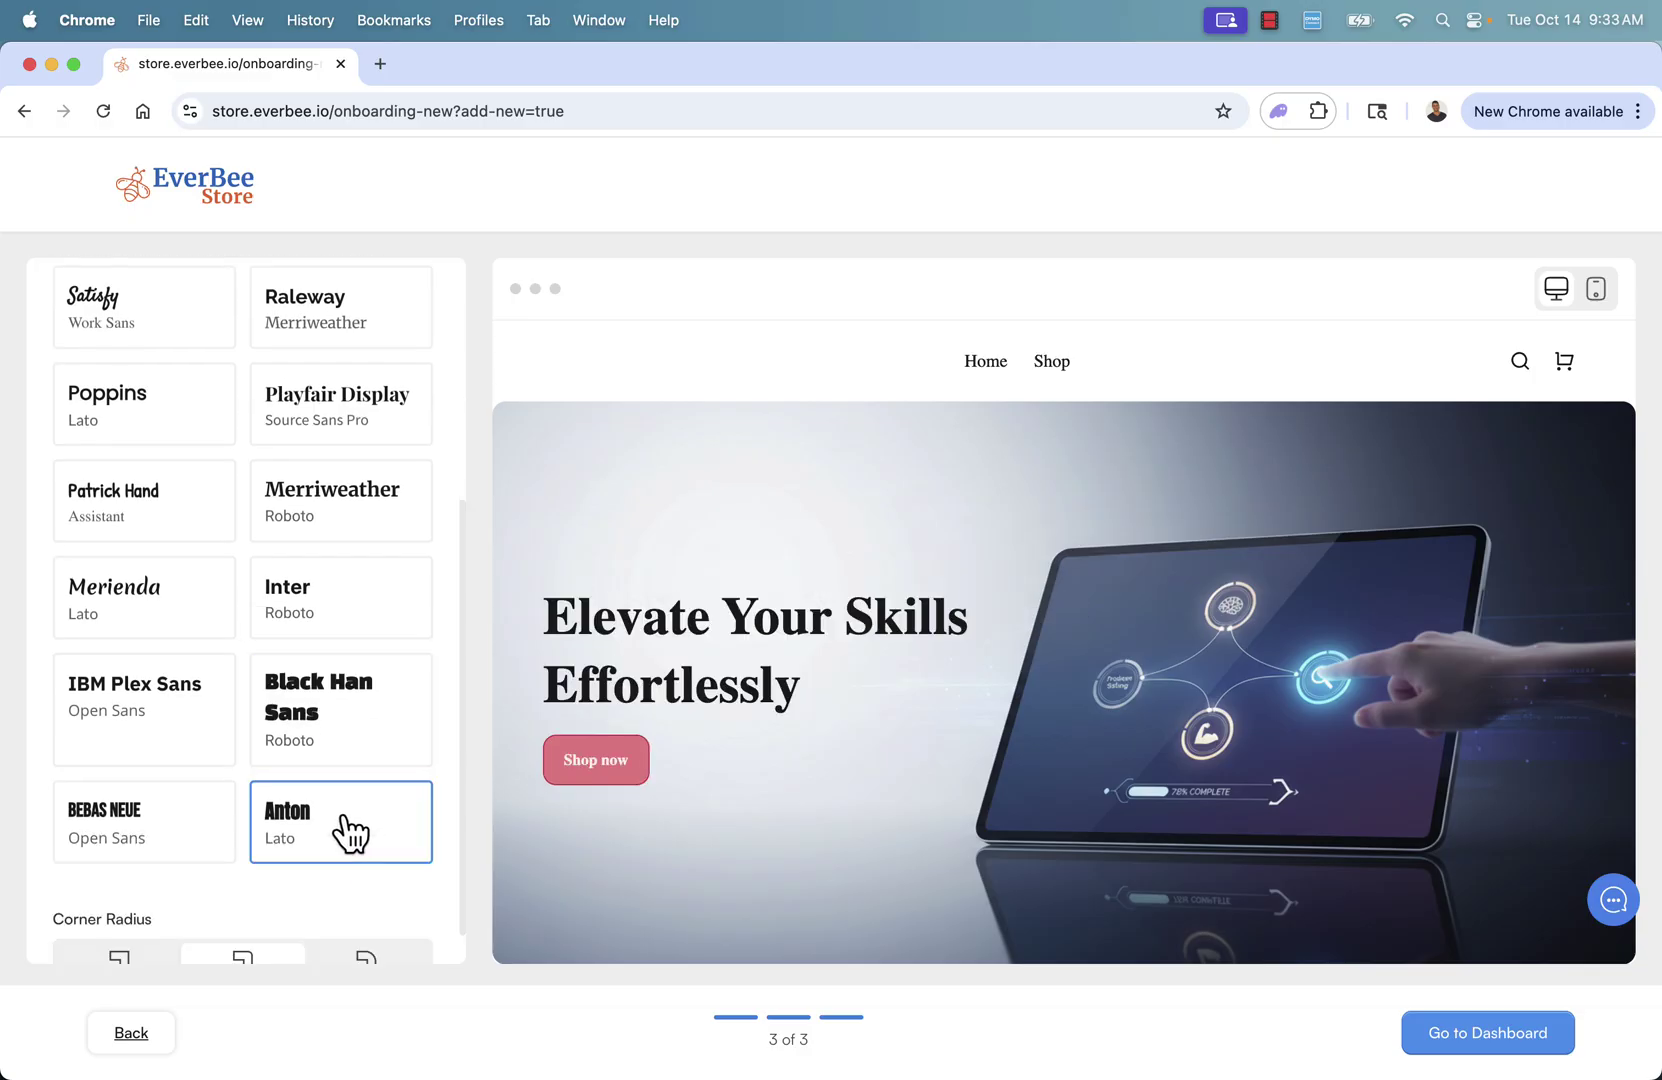
left_click(308, 536)
left_click(322, 434)
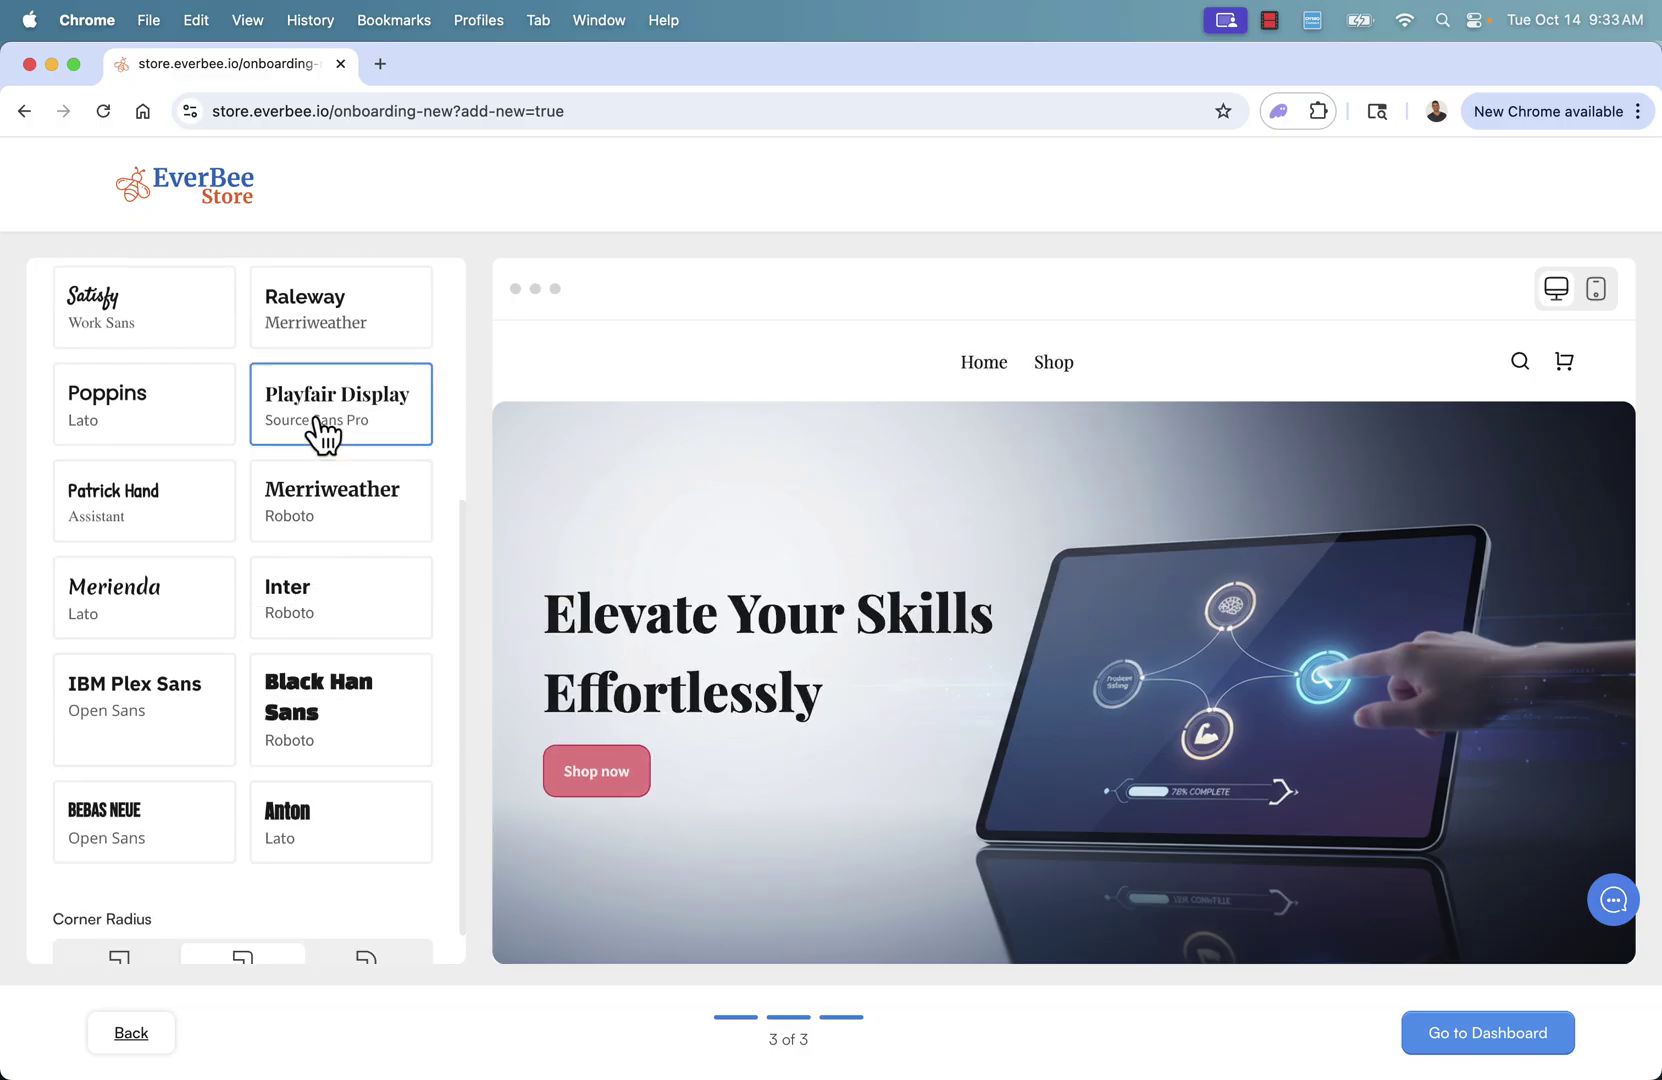
left_click(173, 441)
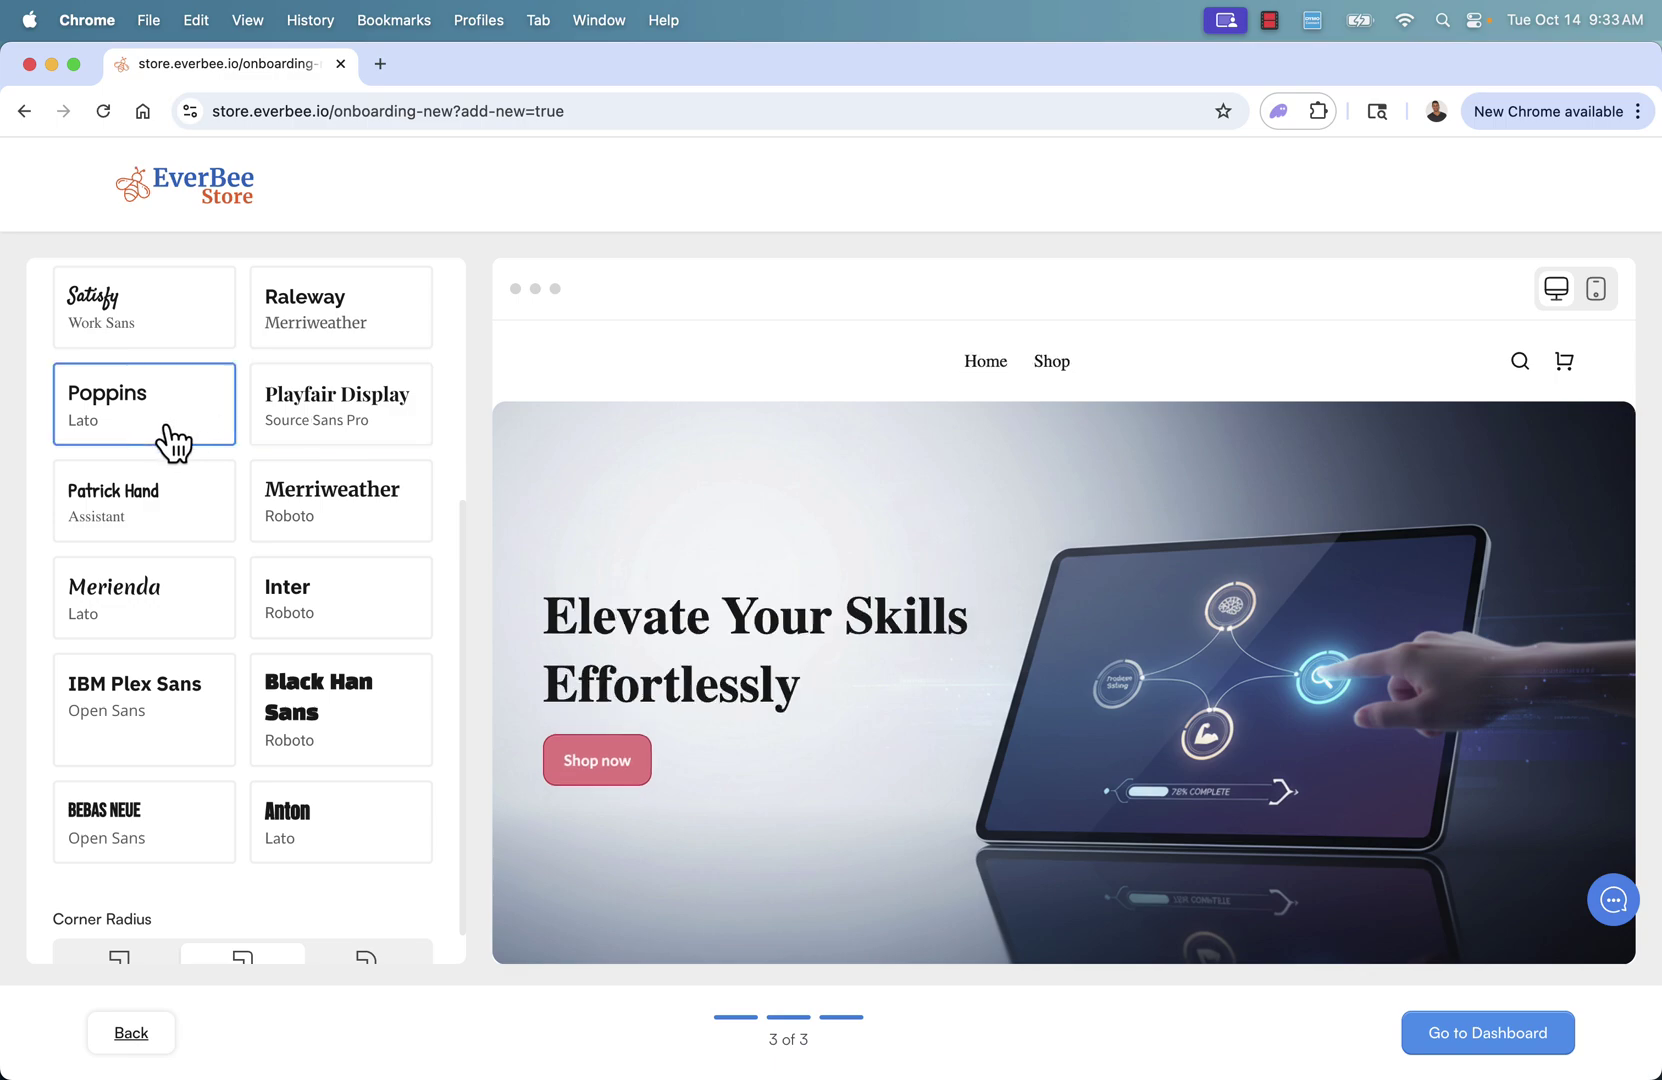
left_click(136, 312)
left_click(280, 309)
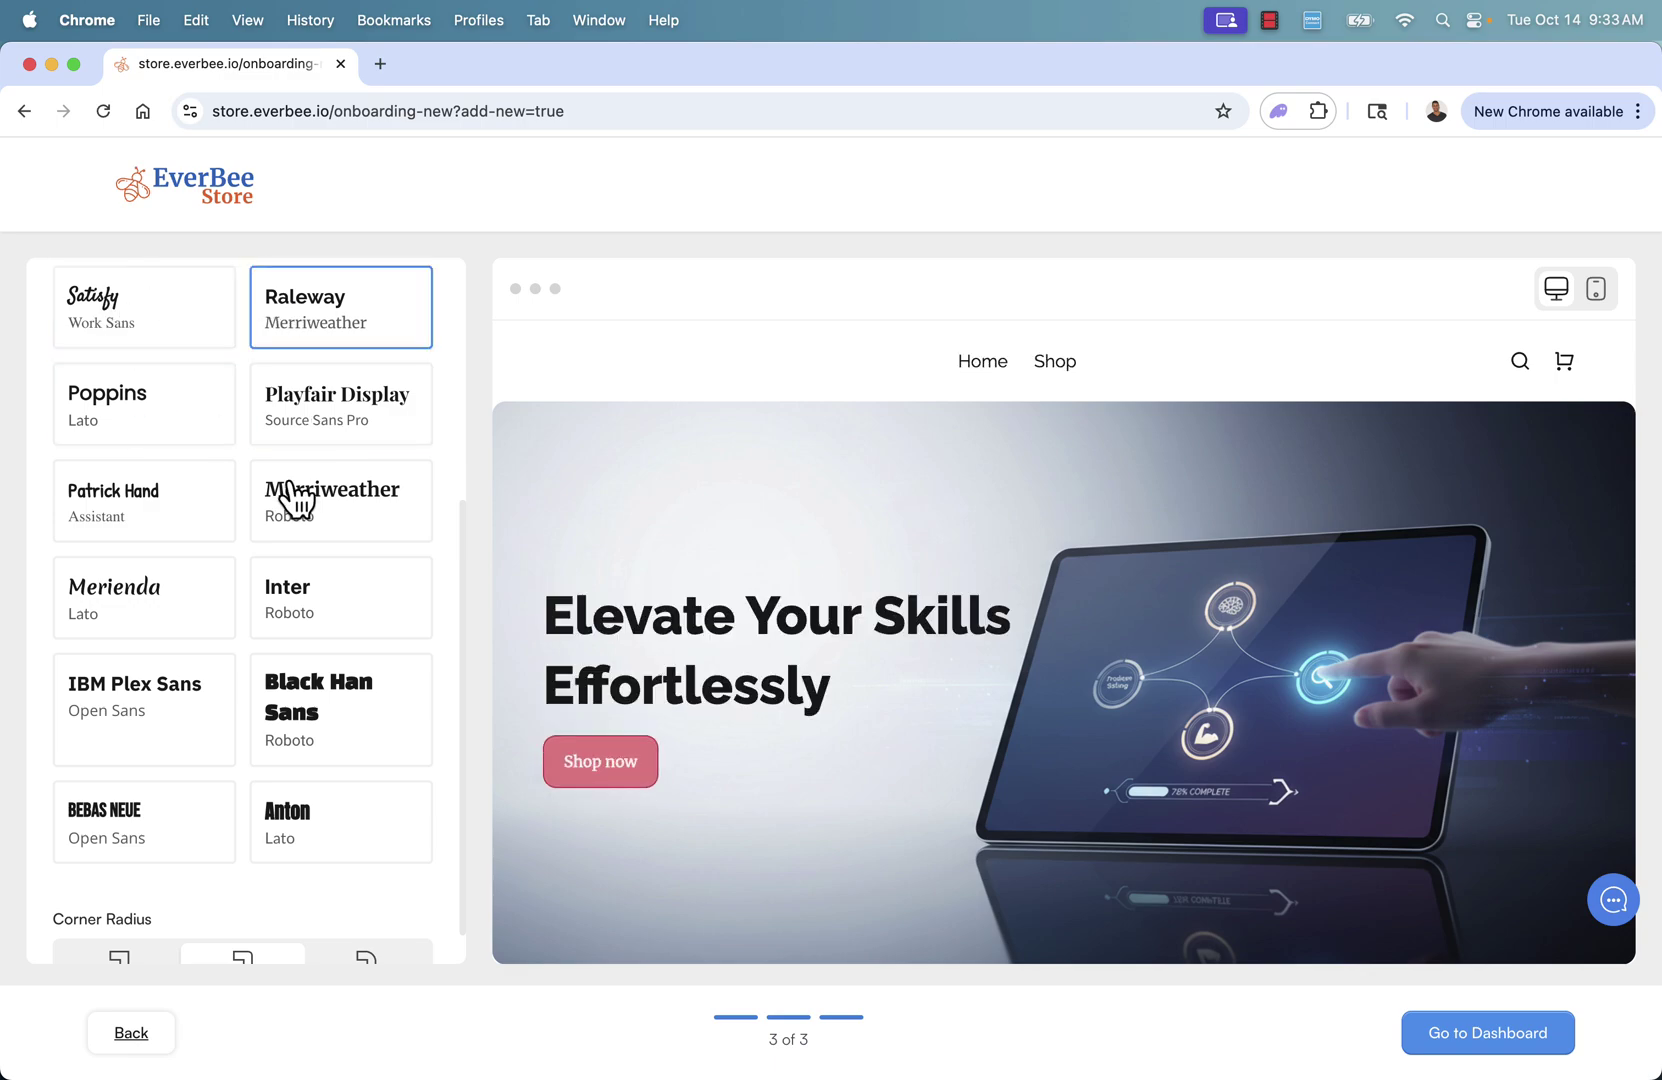
left_click(308, 532)
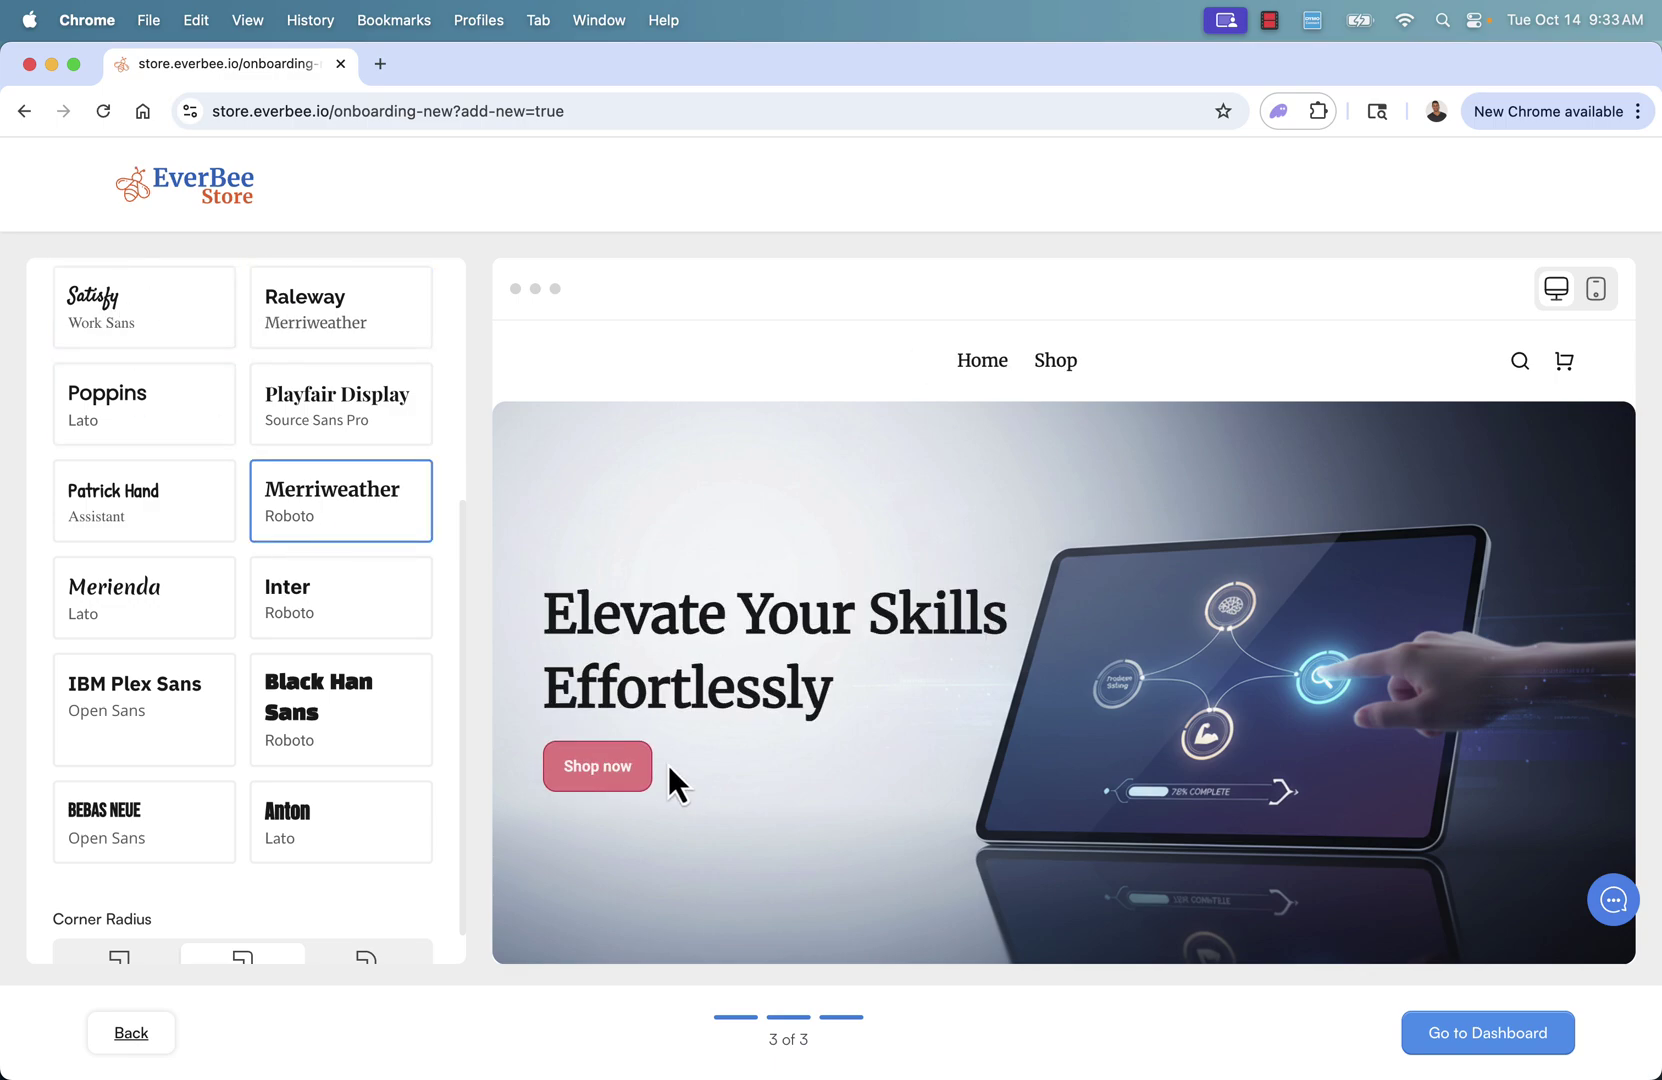
scroll(671, 678, "down", 5)
scroll(670, 676, "up", 3)
scroll(670, 676, "up", 1)
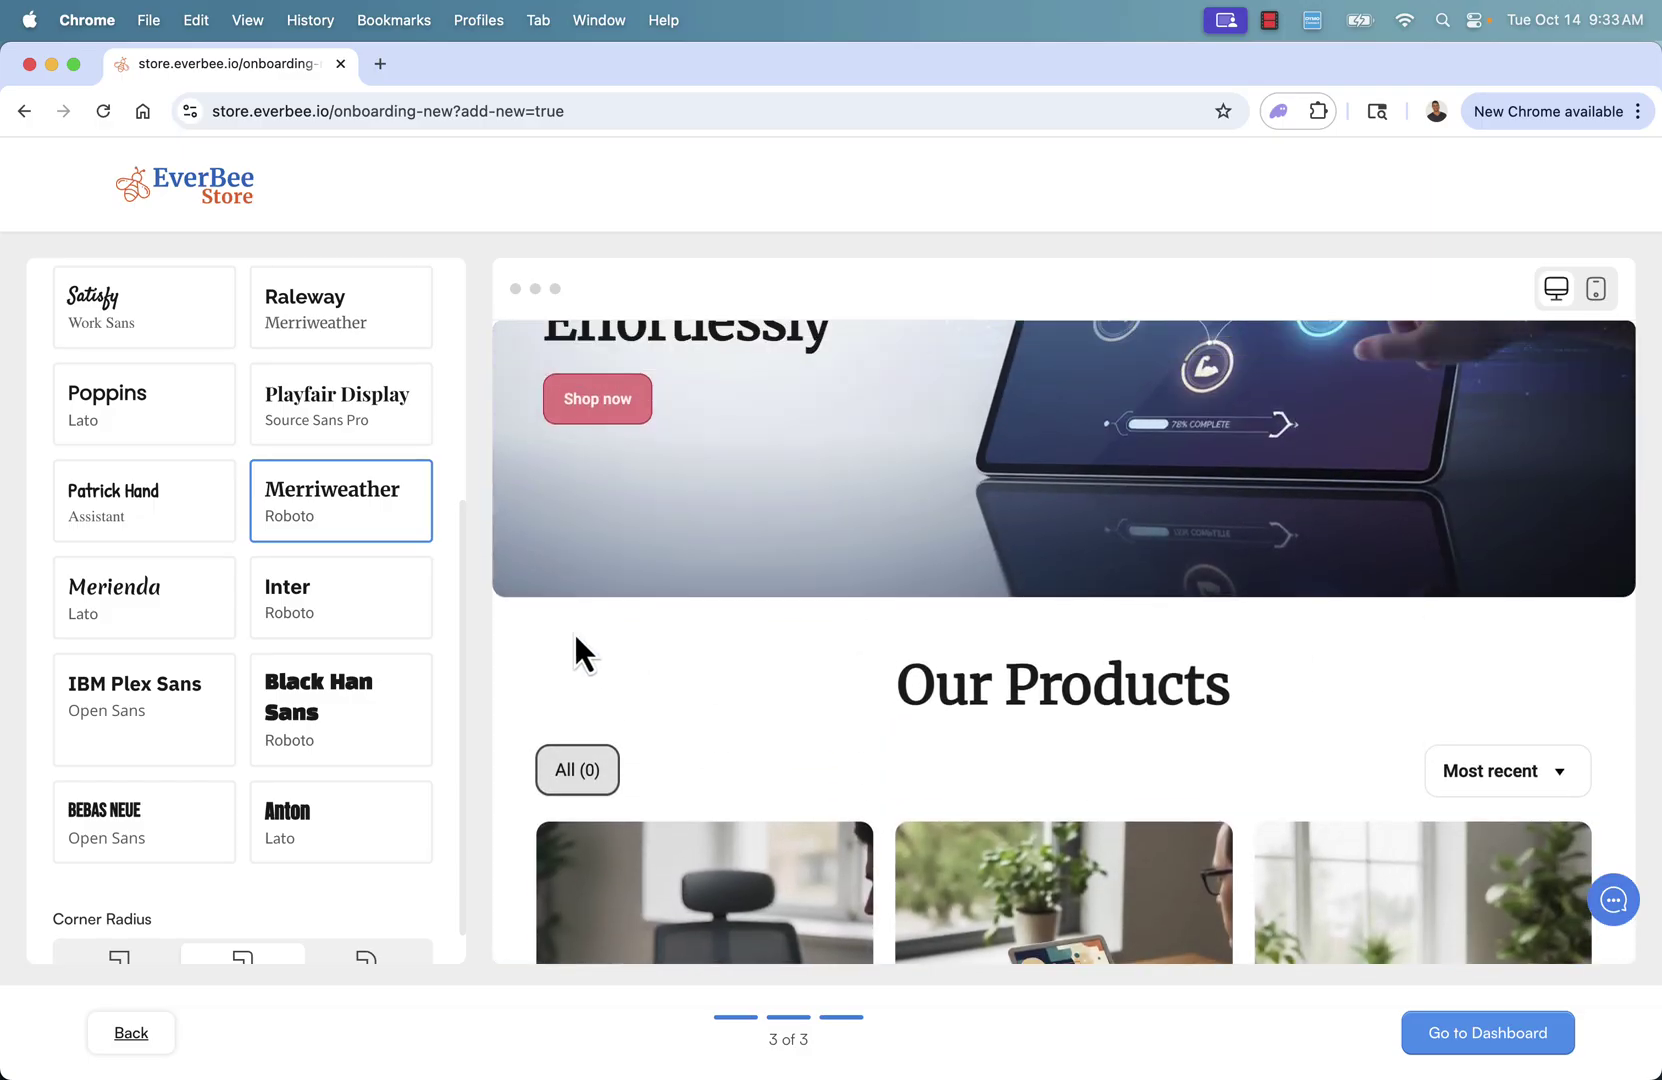
left_click(191, 530)
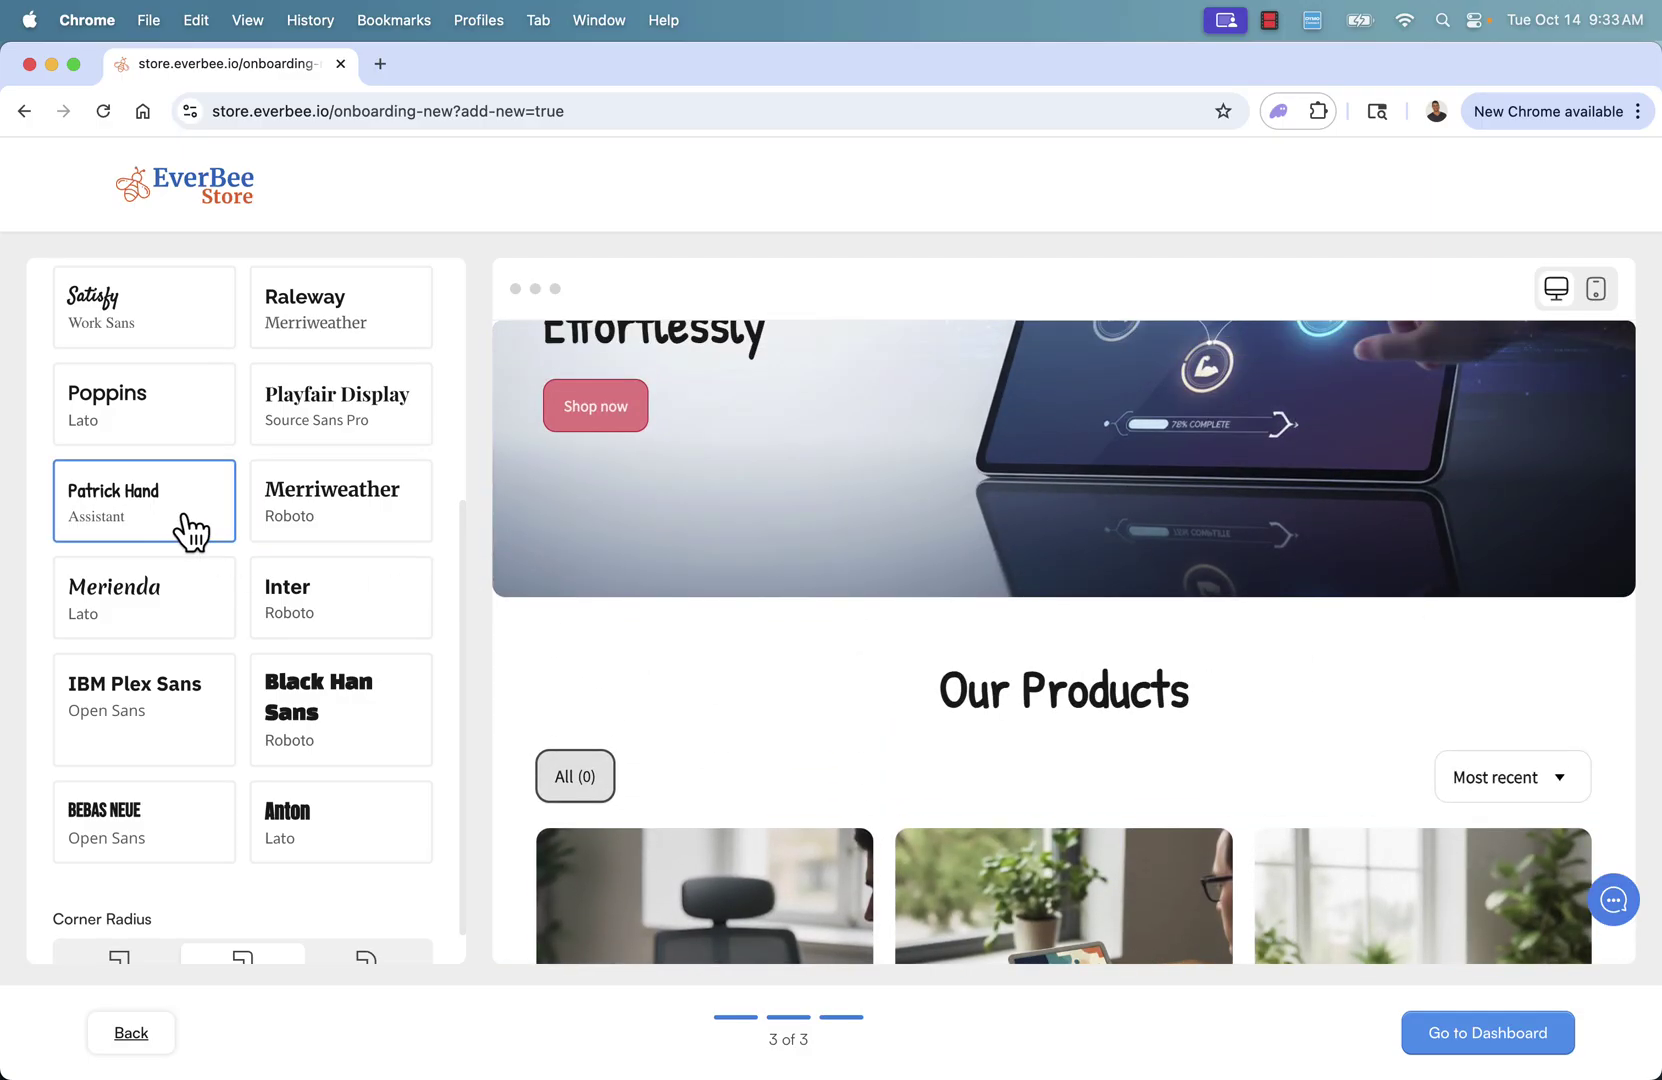
scroll(763, 663, "up", 3)
scroll(763, 663, "up", 3)
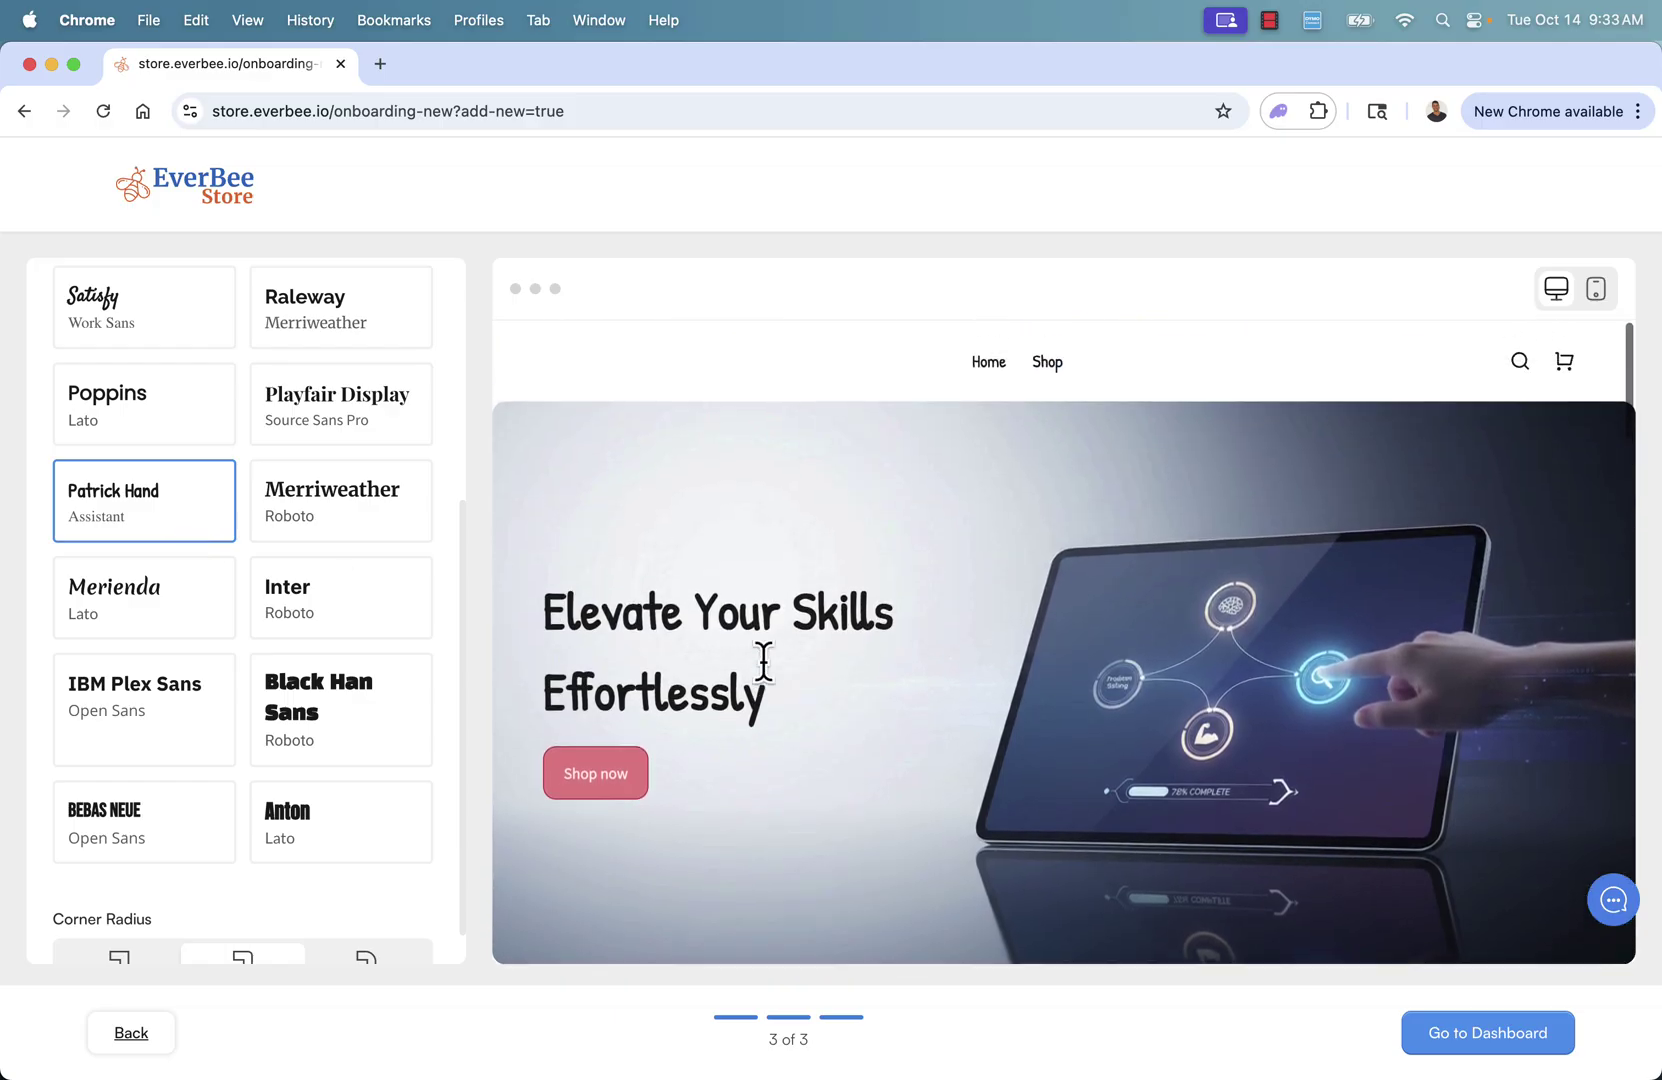
scroll(763, 663, "down", 2)
scroll(763, 669, "down", 1)
scroll(230, 805, "down", 1)
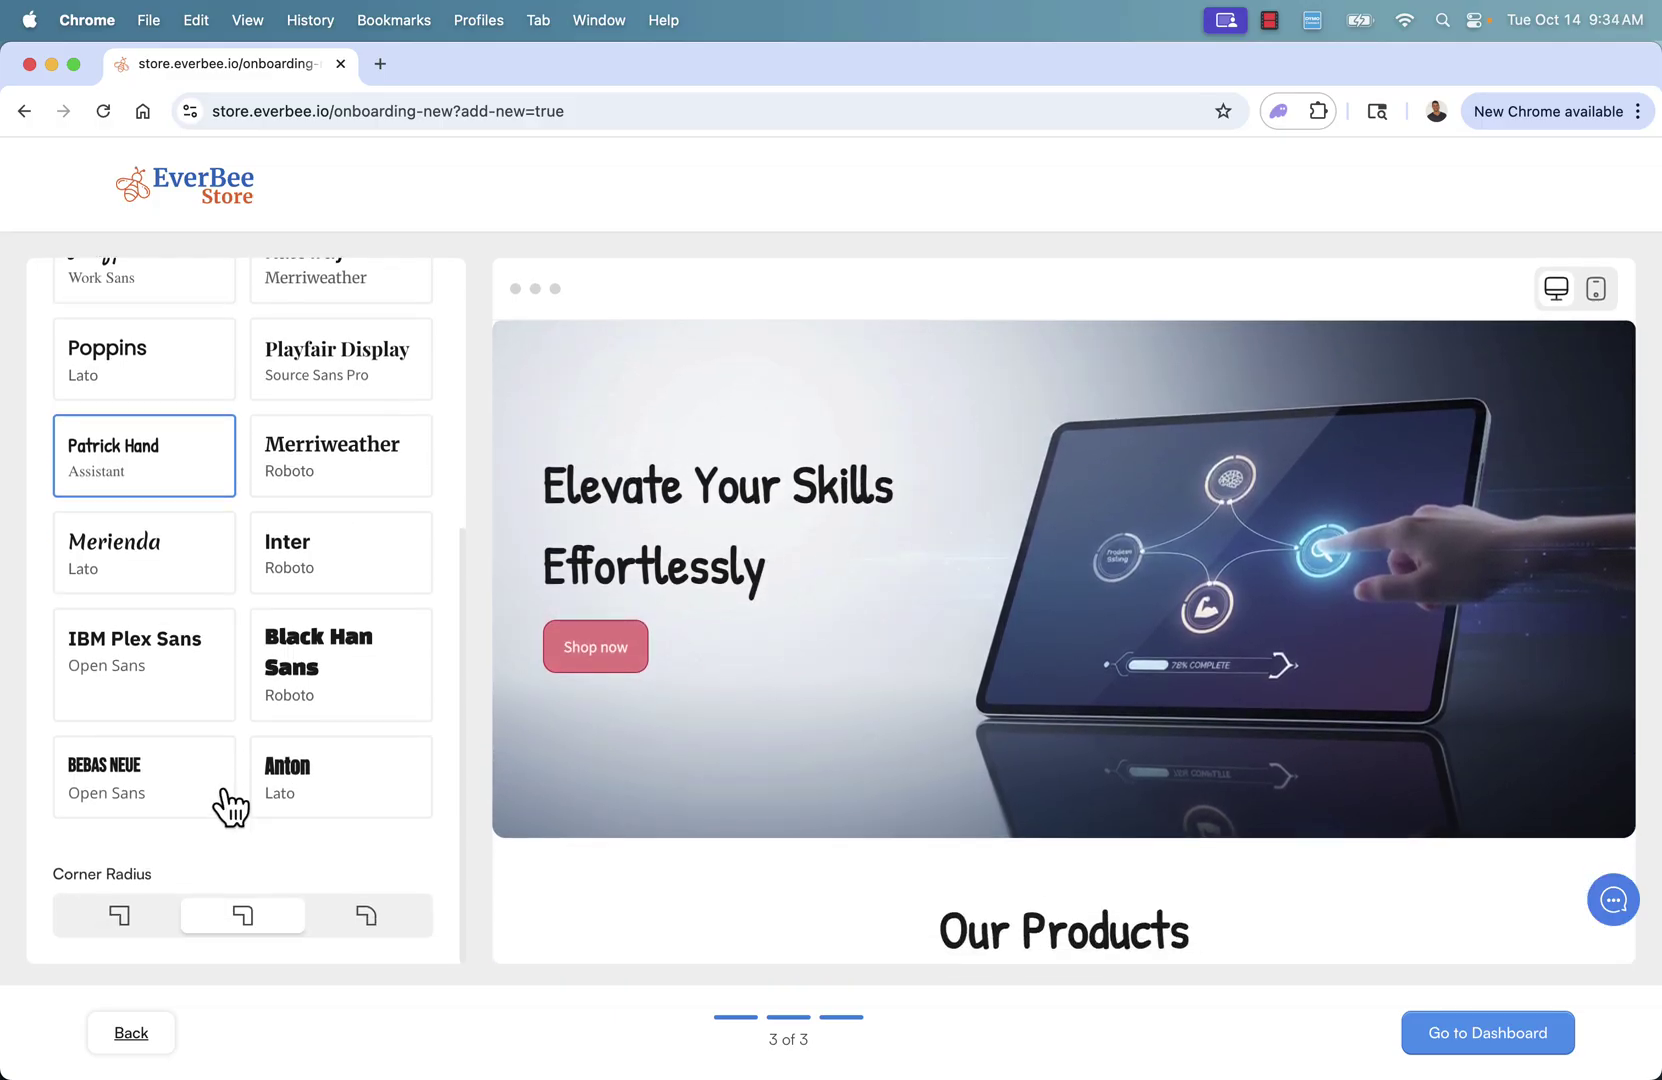
scroll(260, 835, "up", 3)
scroll(278, 835, "up", 4)
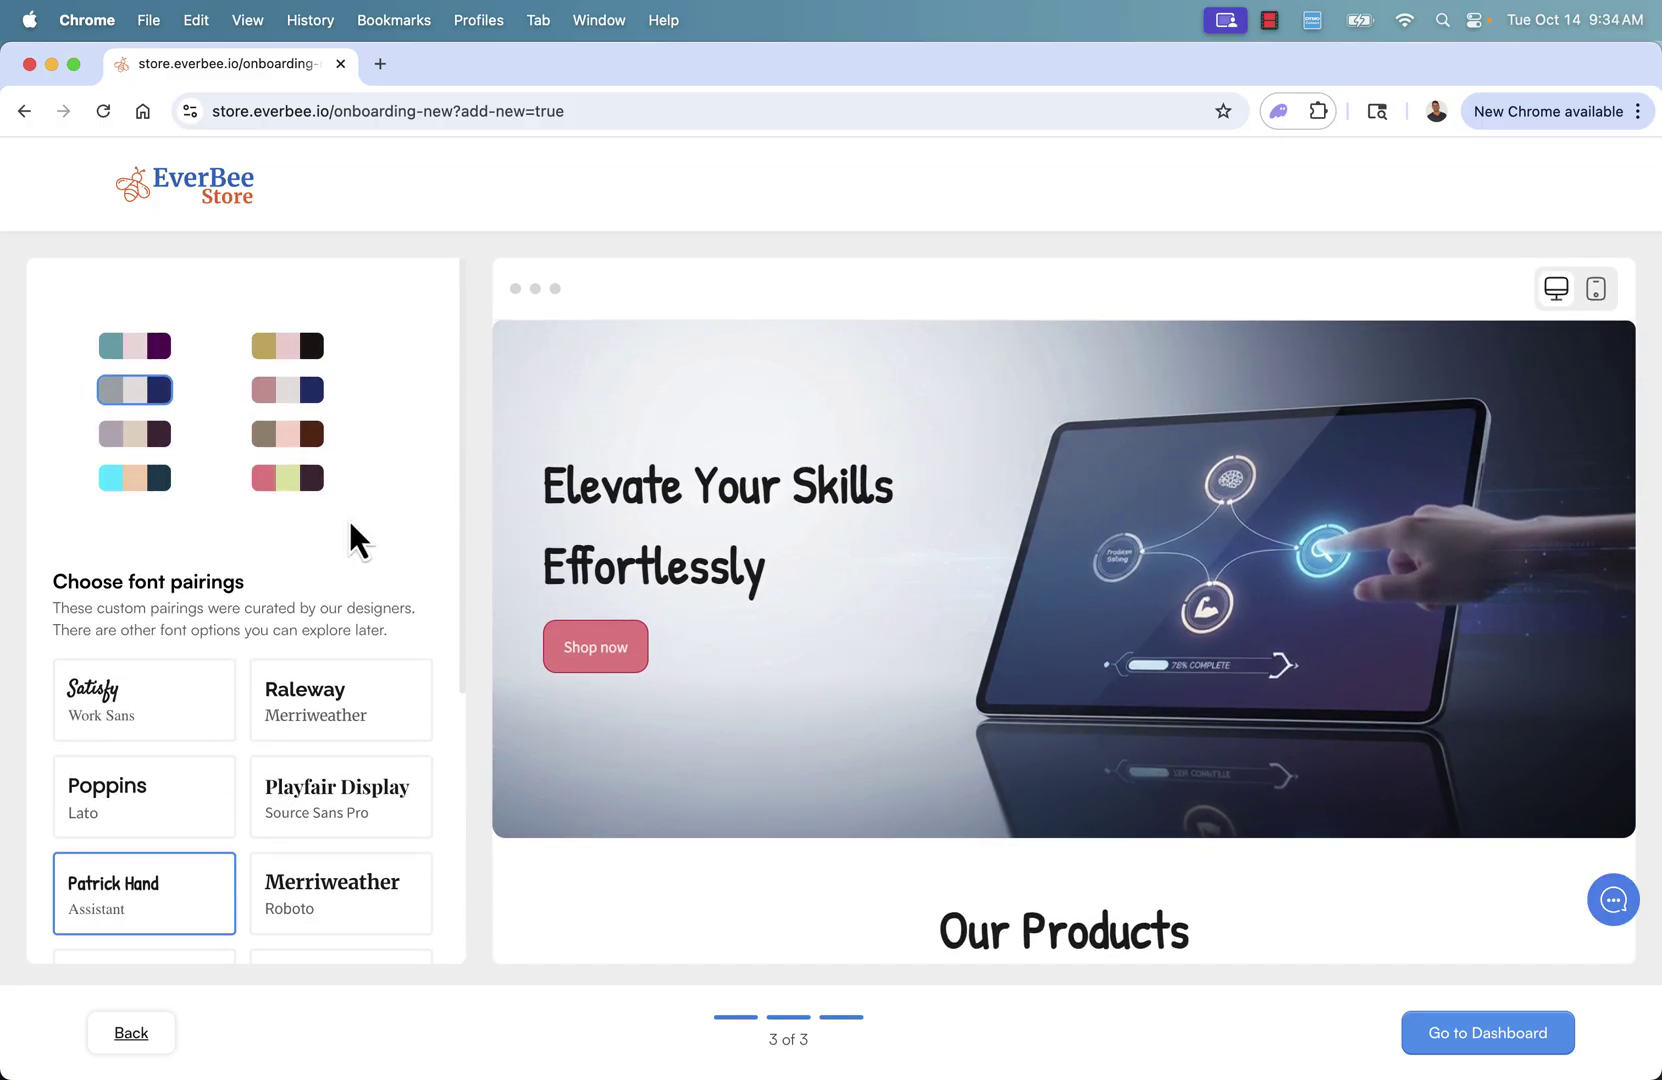
scroll(644, 545, "up", 1)
scroll(644, 545, "up", 2)
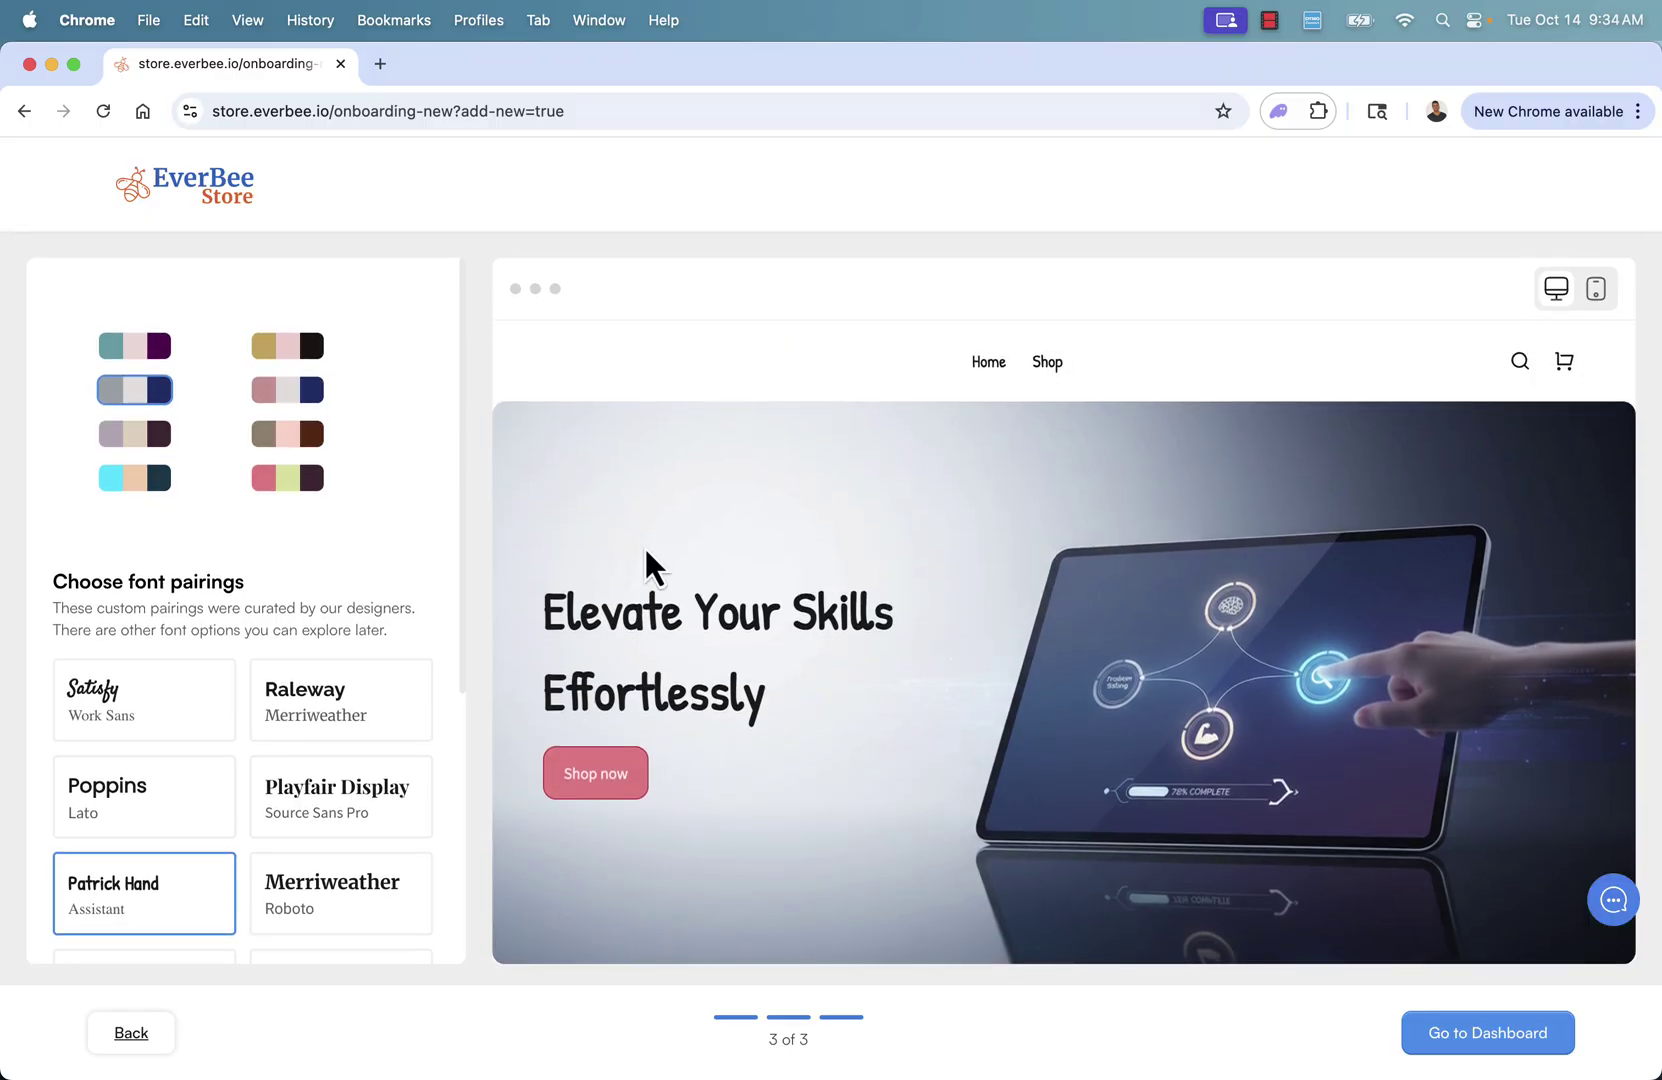
Visit the live myeverbee.com storefront in a new tab, dismiss its popup, then return to the dashboard.
left_click(1480, 1038)
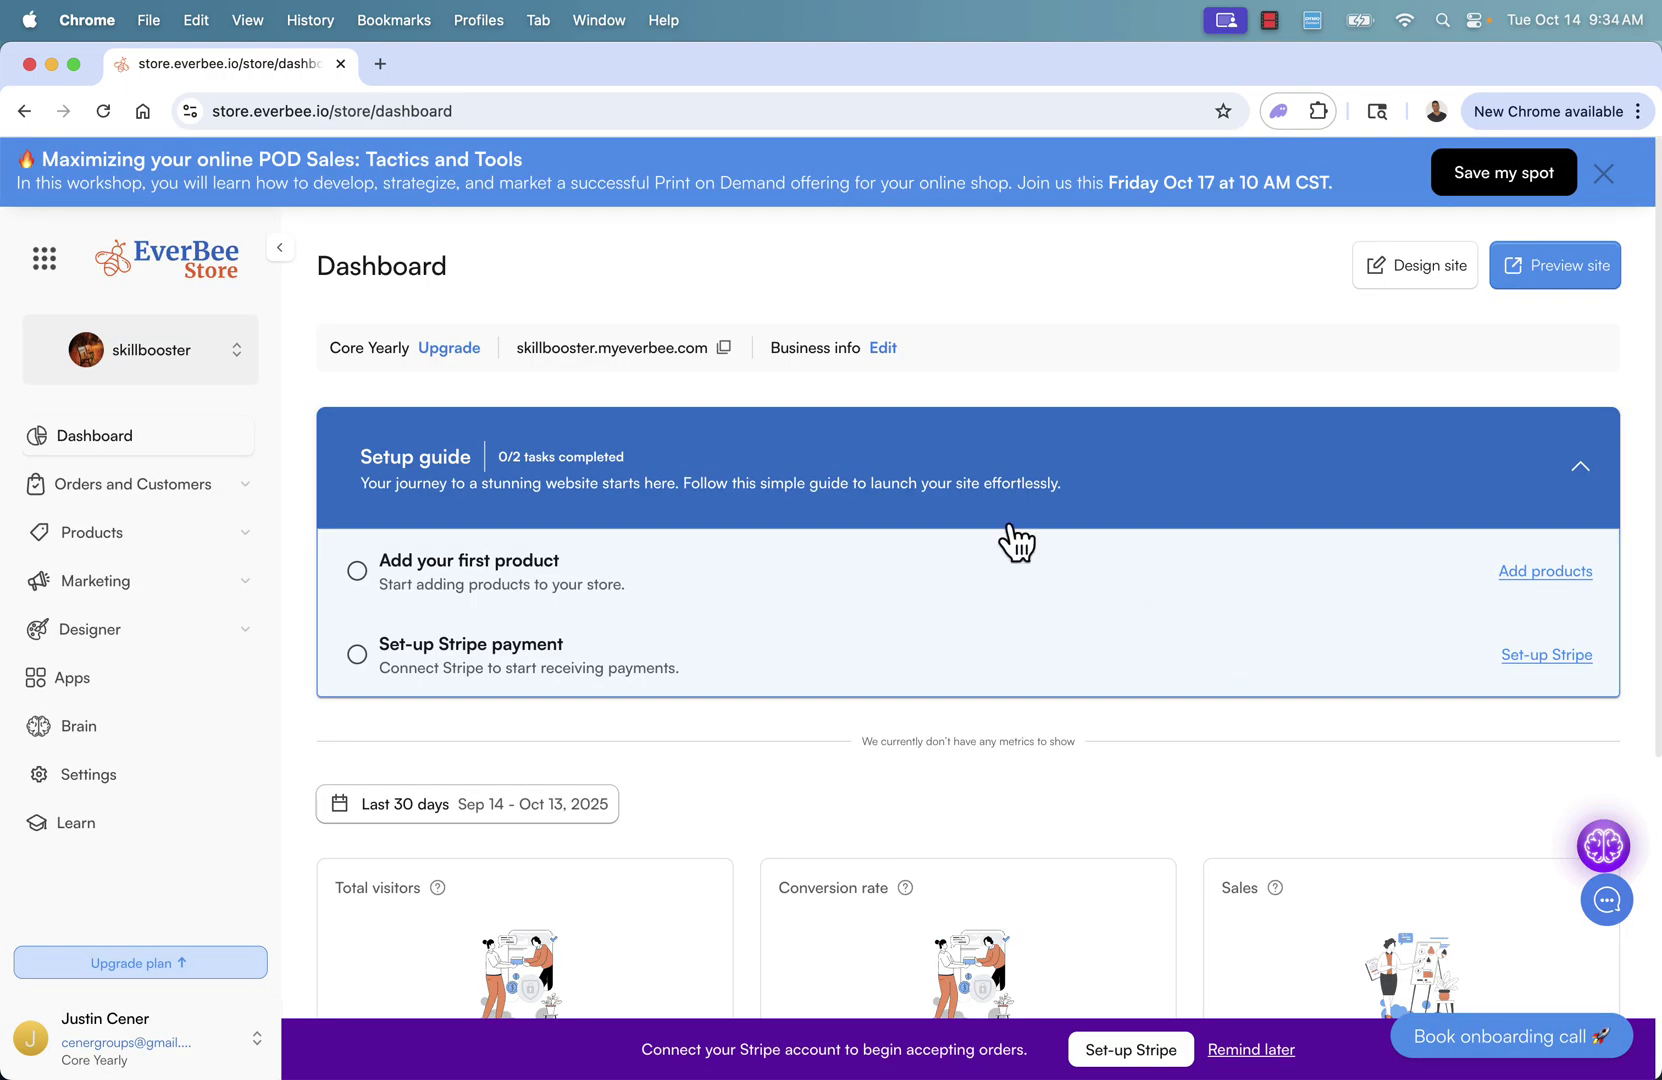
left_click(728, 353)
key("super+t")
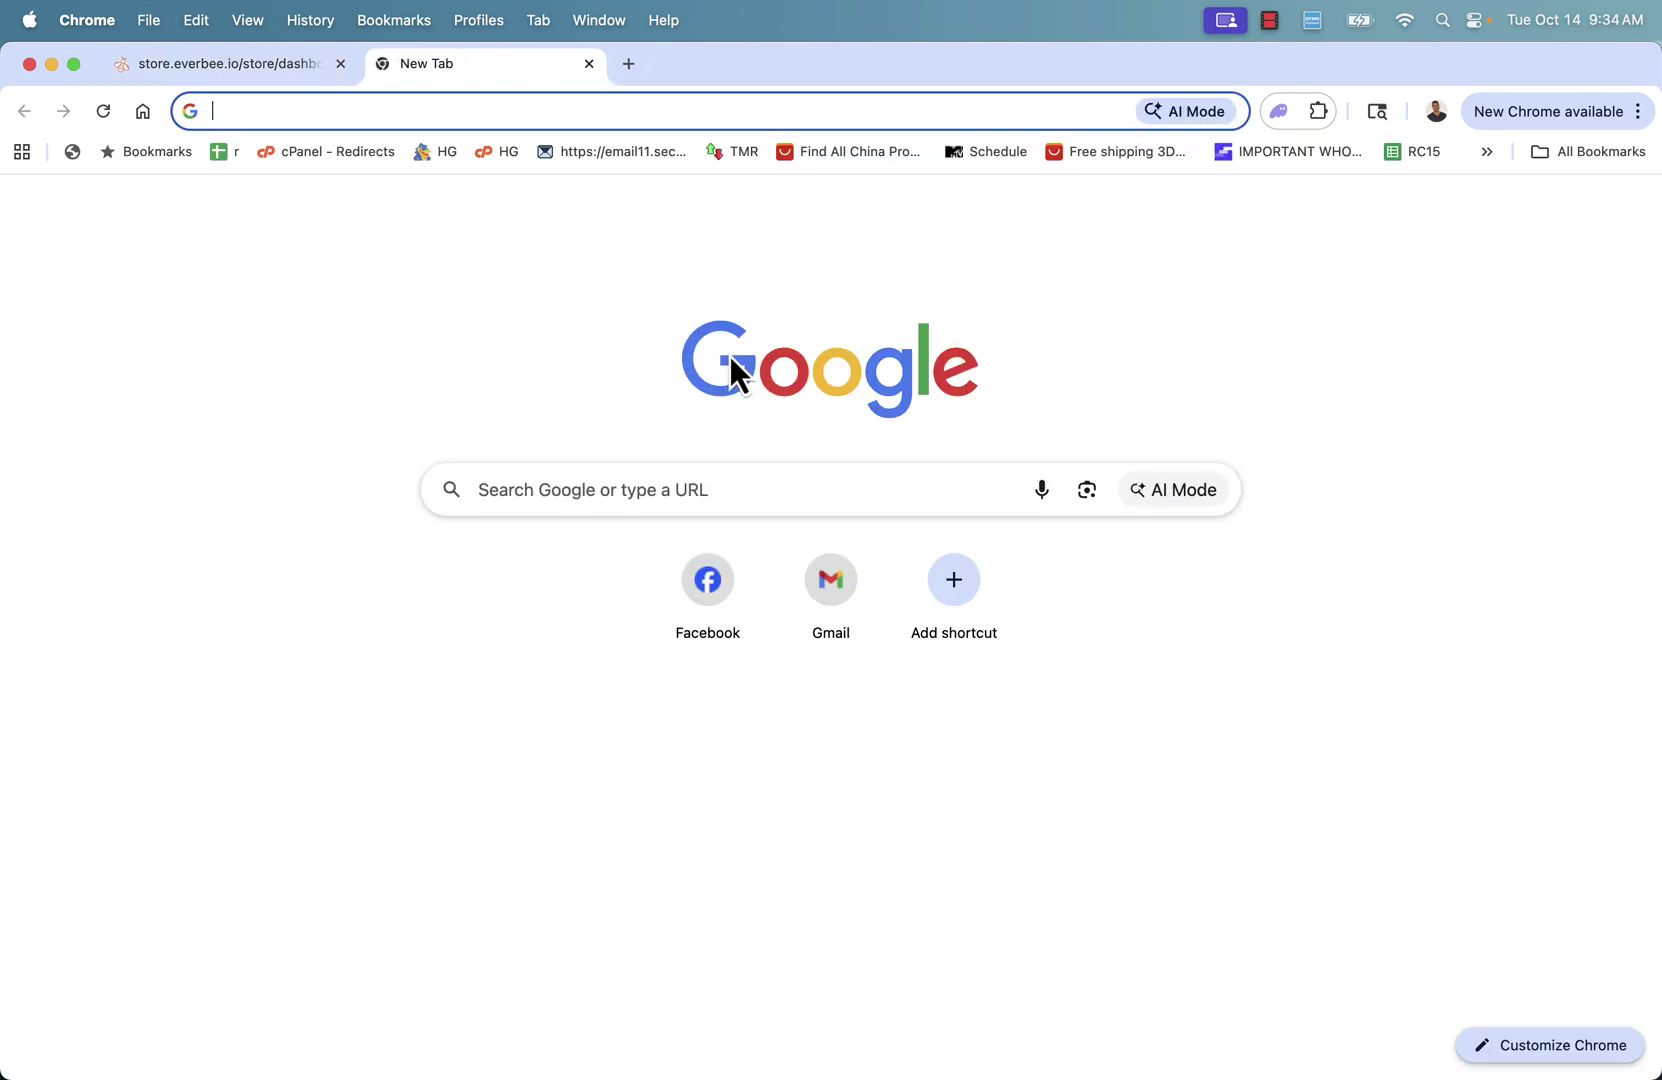
key("super+v")
key("Return")
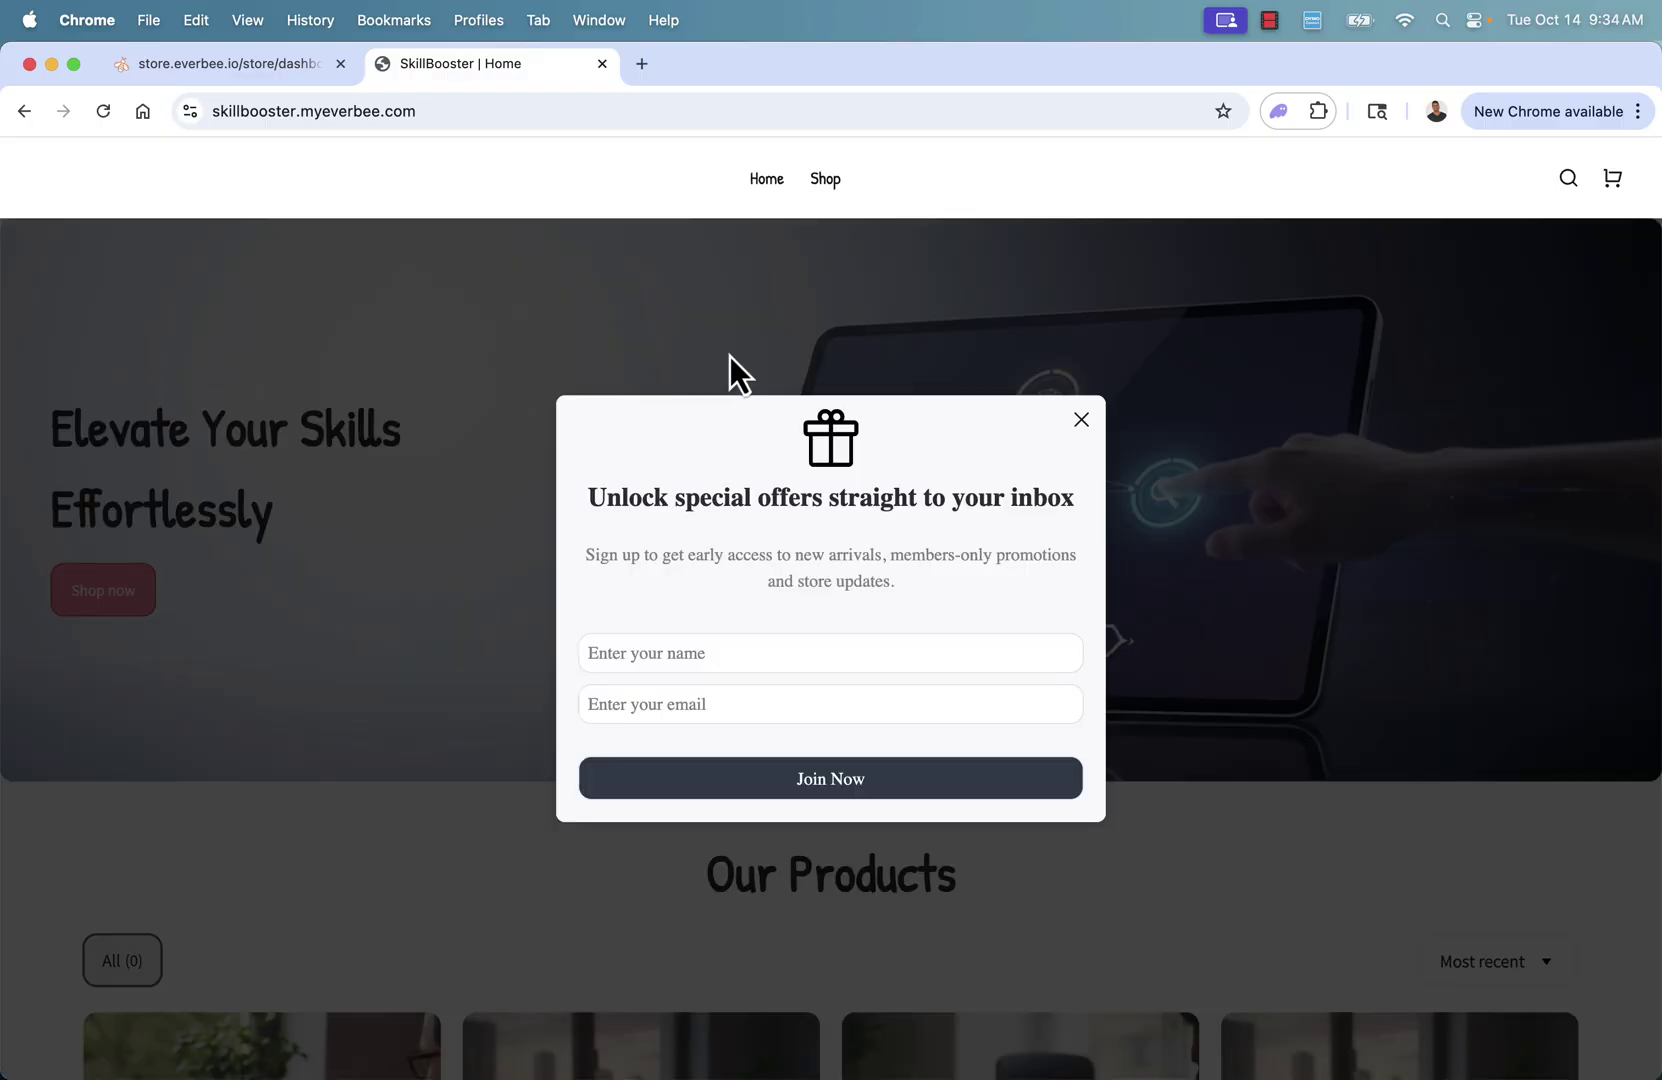
left_click(1080, 422)
scroll(776, 509, "down", 1)
scroll(776, 509, "down", 3)
scroll(776, 509, "down", 3)
scroll(776, 509, "down", 2)
scroll(776, 509, "down", 3)
scroll(783, 523, "down", 4)
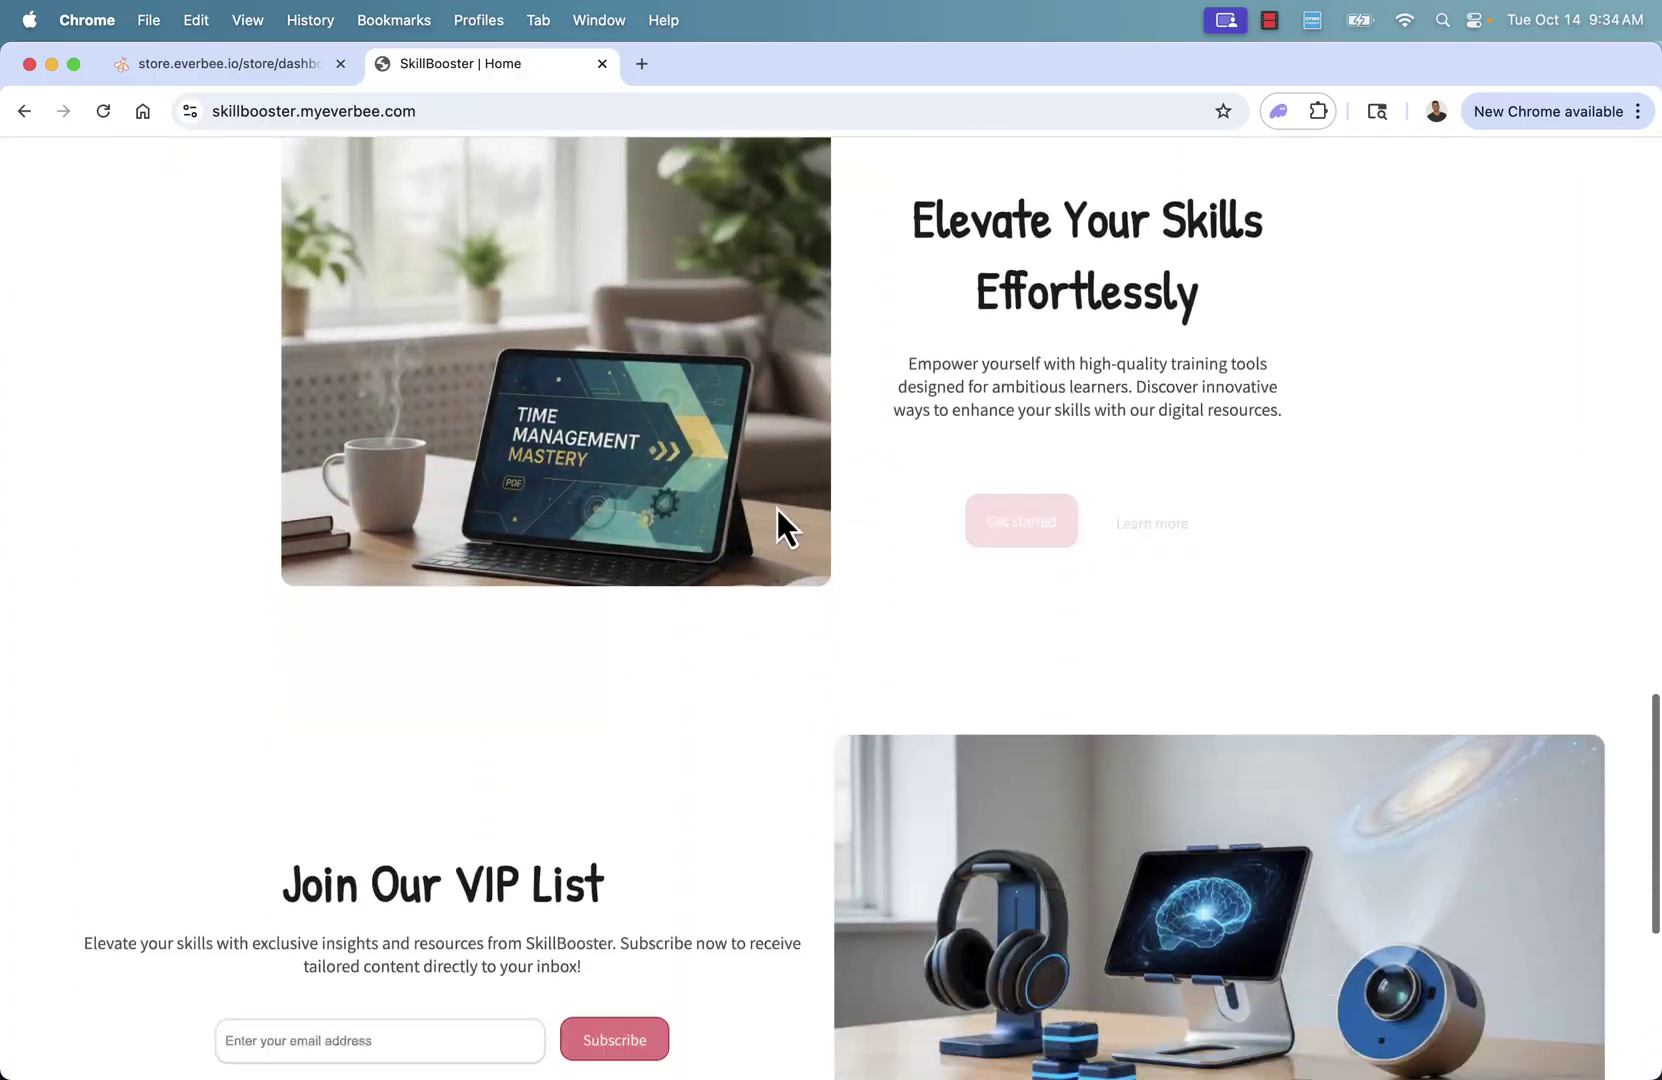
scroll(779, 519, "down", 3)
scroll(779, 519, "down", 1)
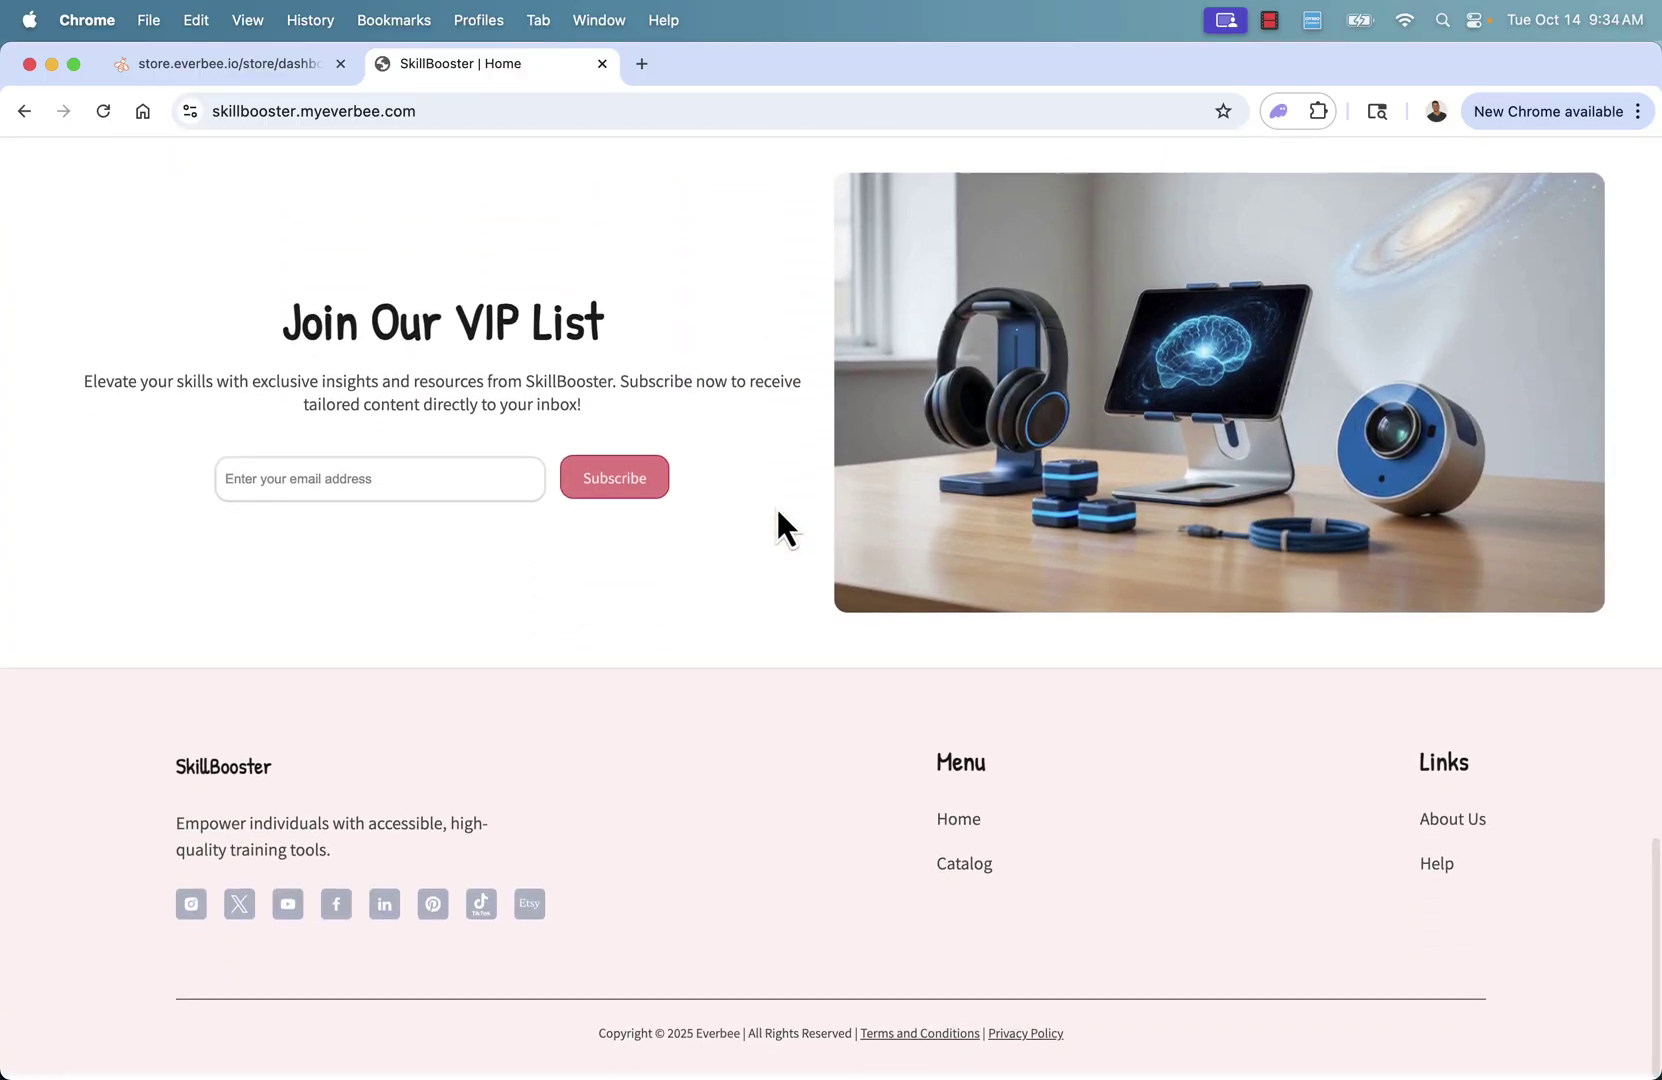
scroll(776, 509, "up", 15)
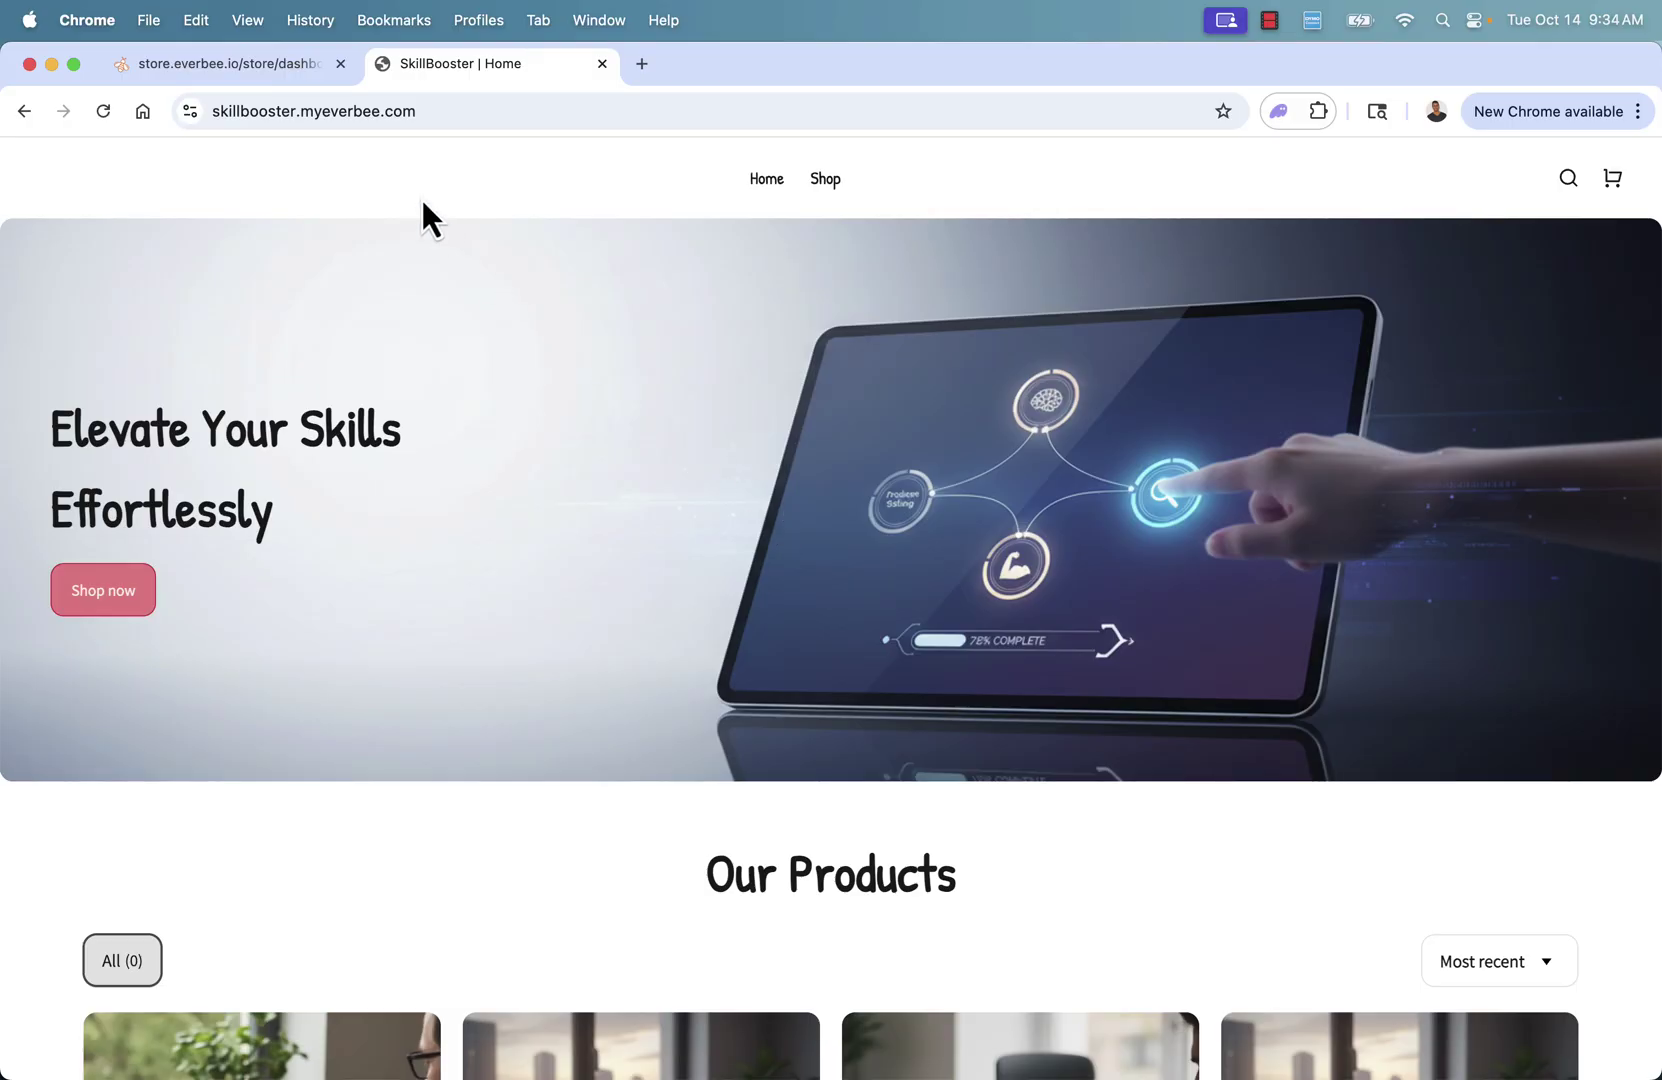
left_click(227, 65)
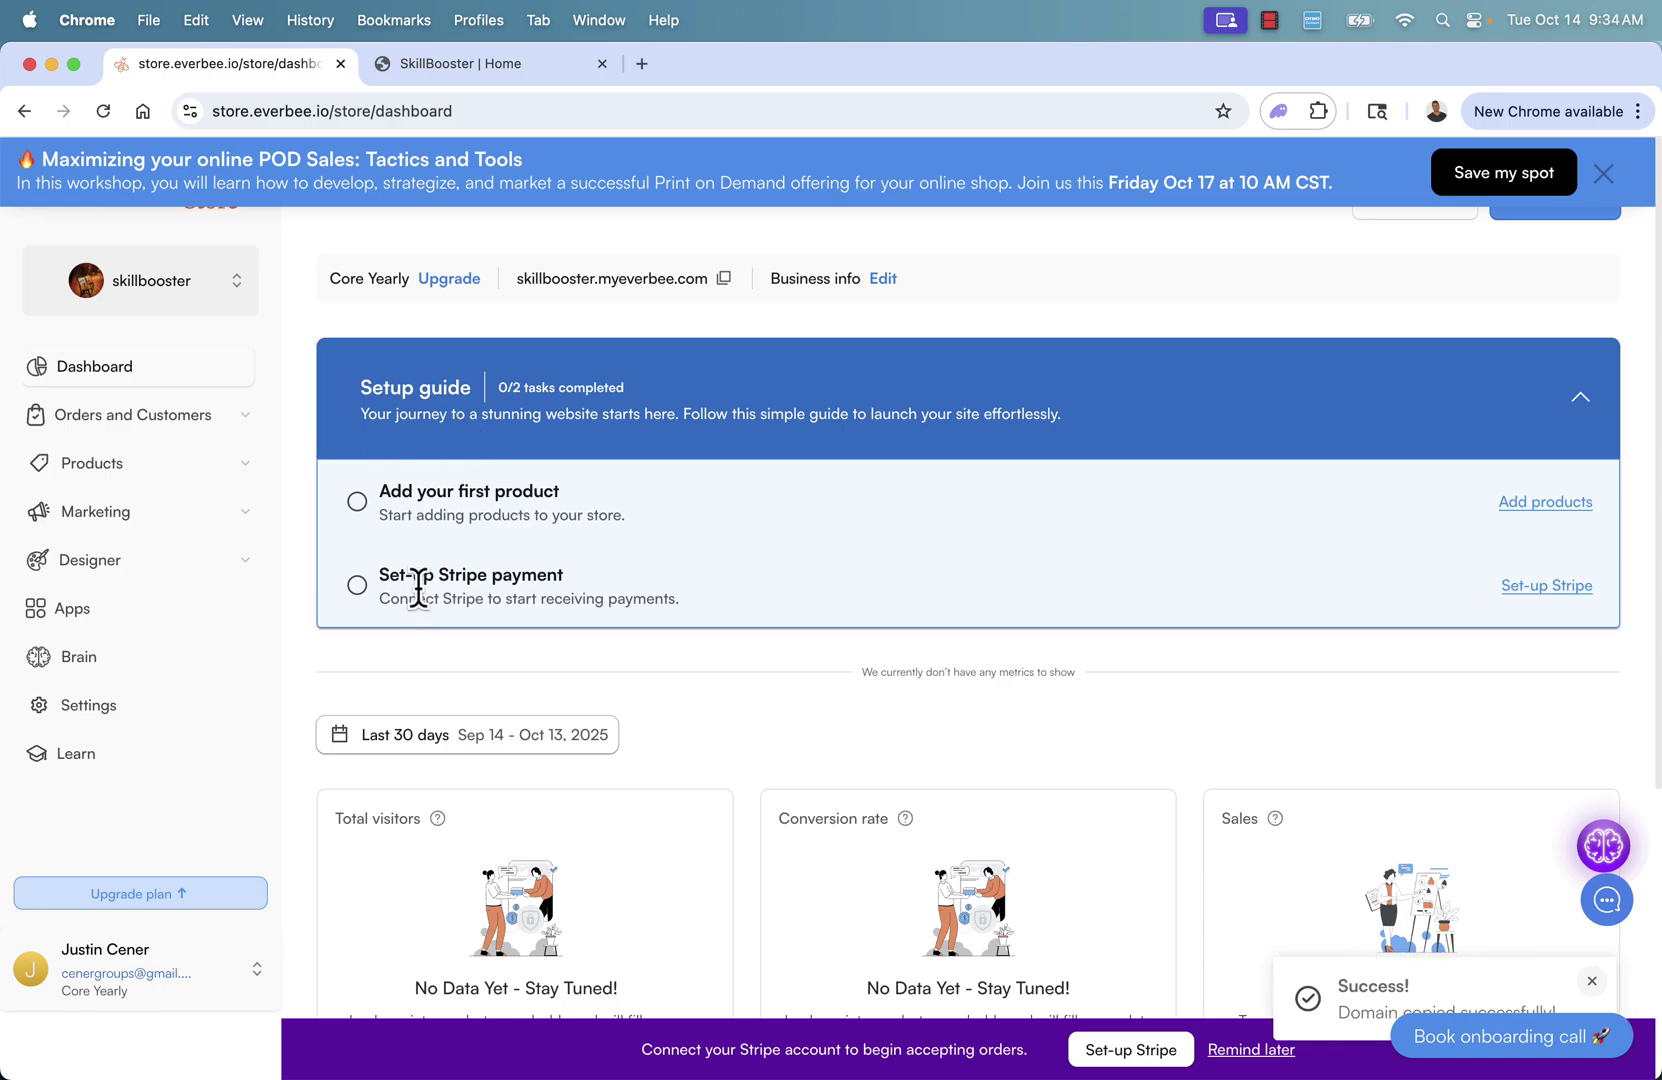
left_click(1517, 591)
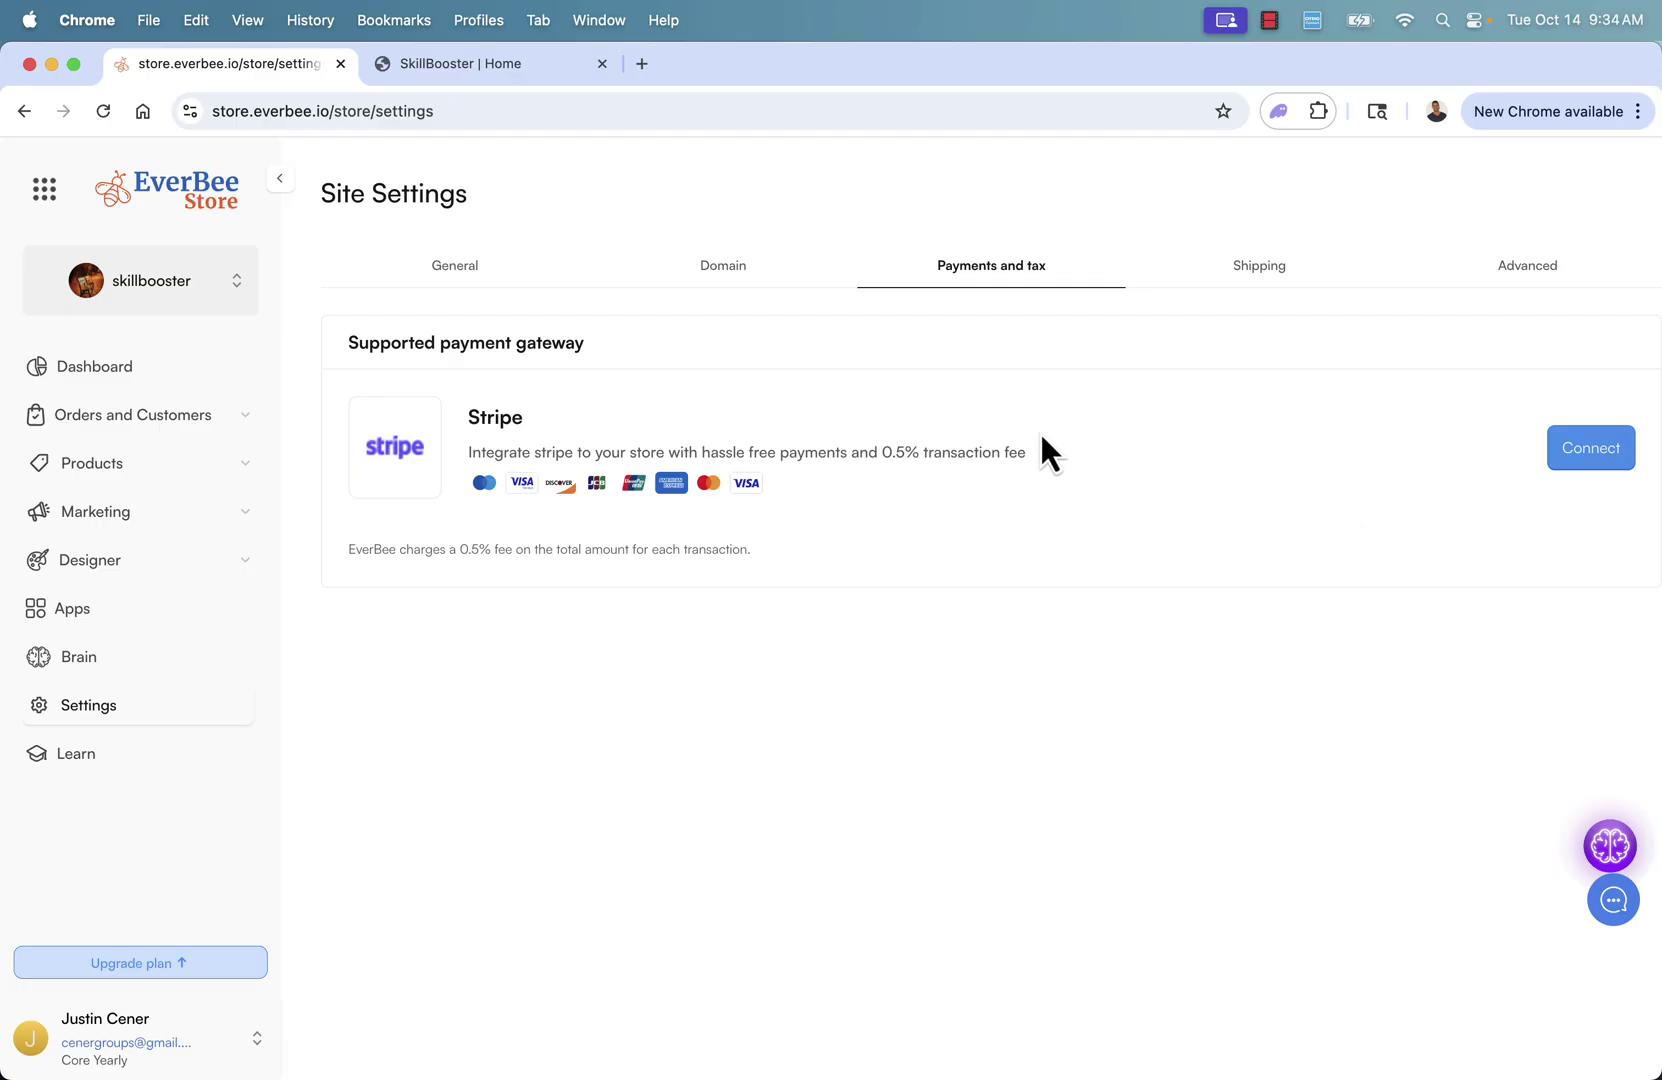
left_click_drag(861, 405, 909, 471)
left_click(908, 469)
triple_click(805, 432)
left_click(788, 480)
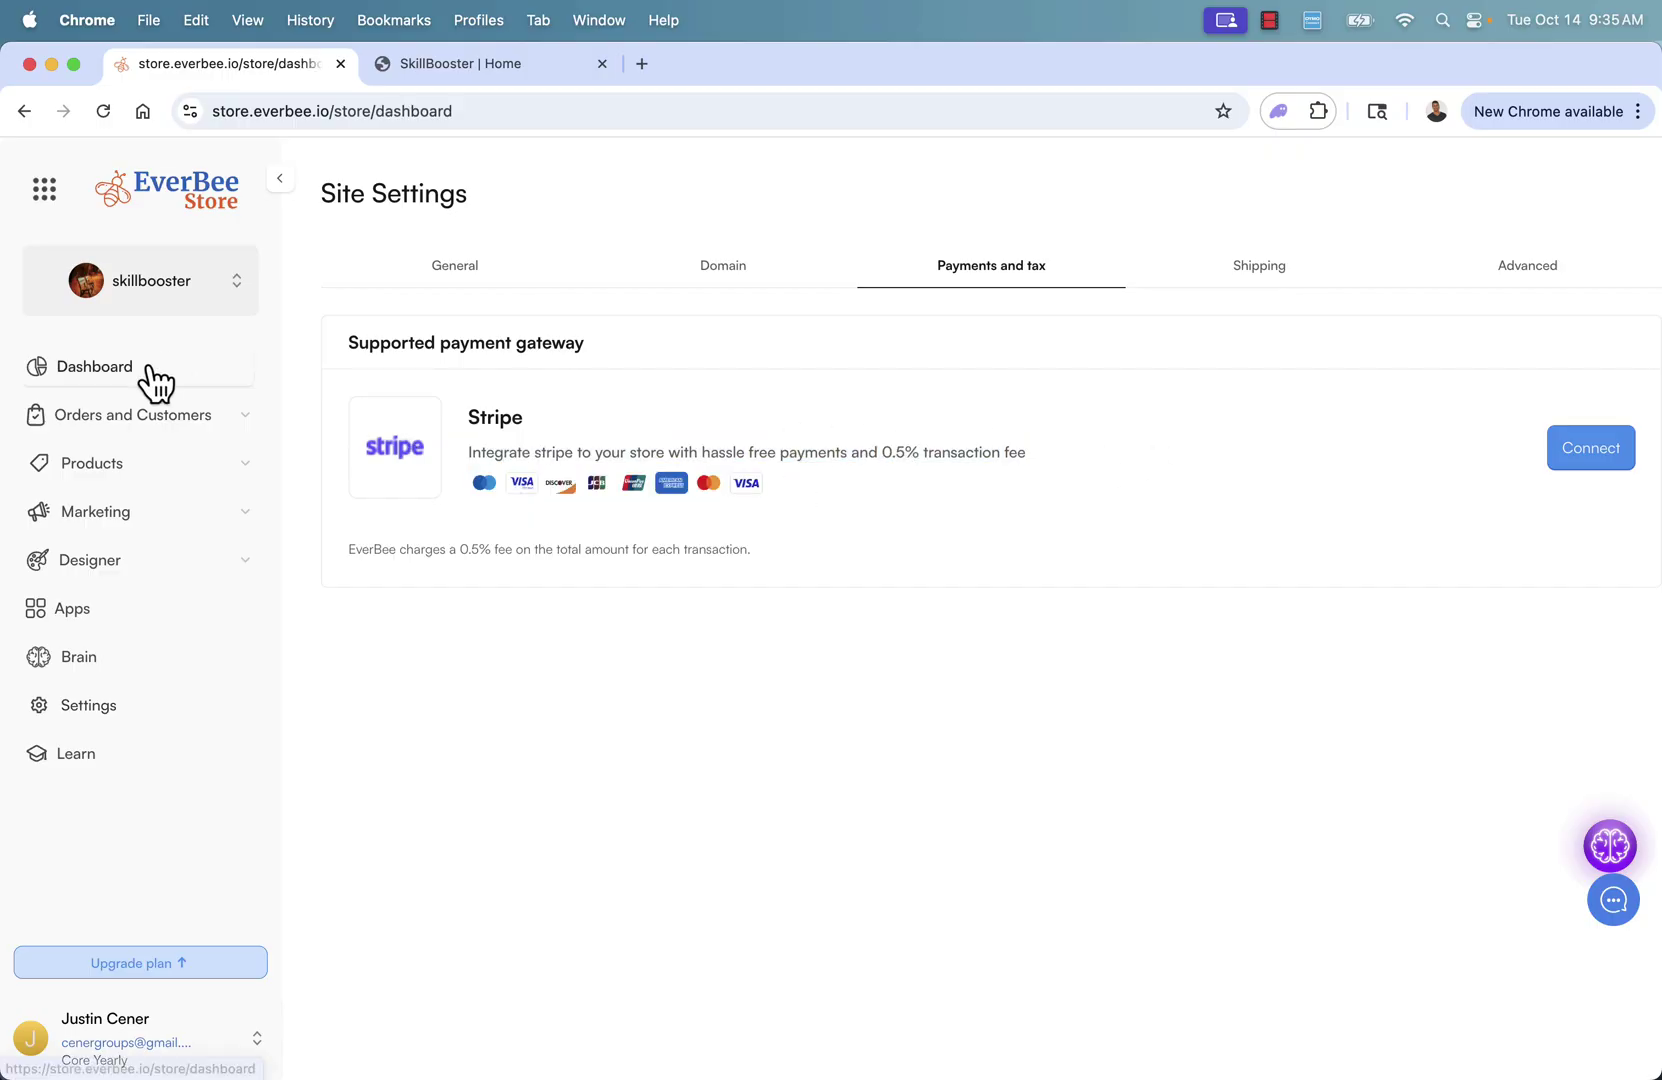
left_click(153, 369)
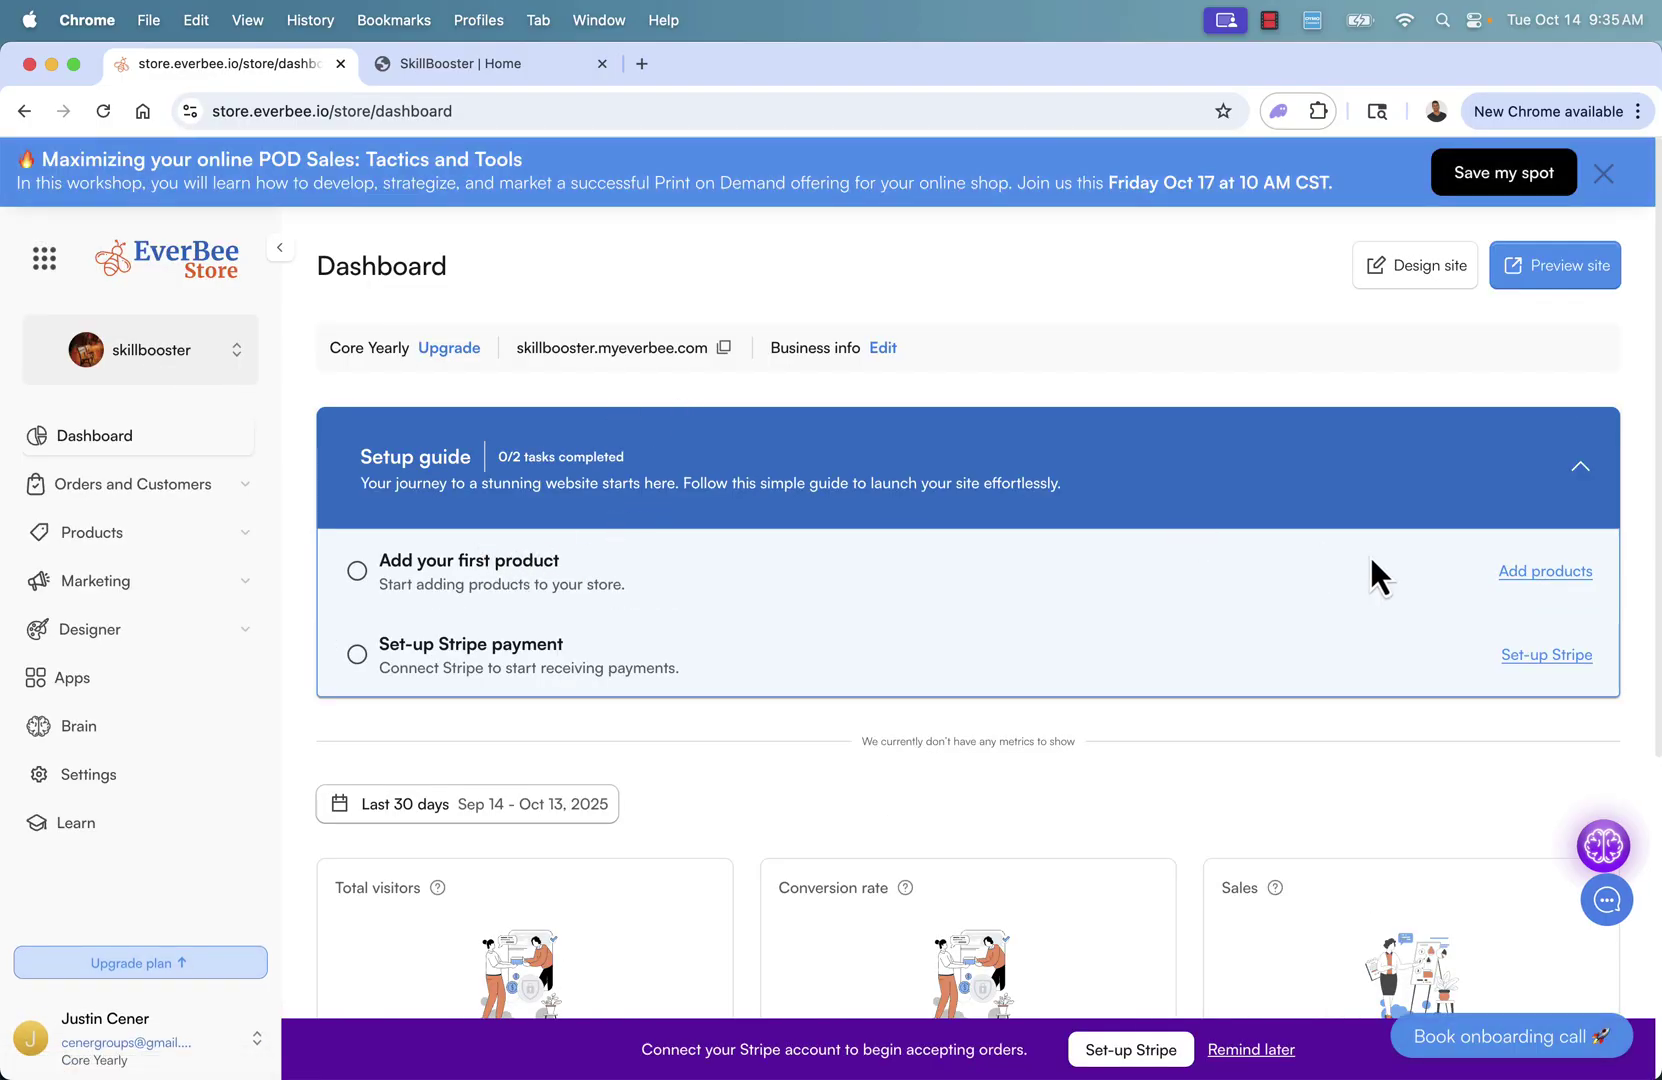
Add the Shopify Print on Demand guide product and delete its Care and Delivery And Returns sections.
left_click(1545, 571)
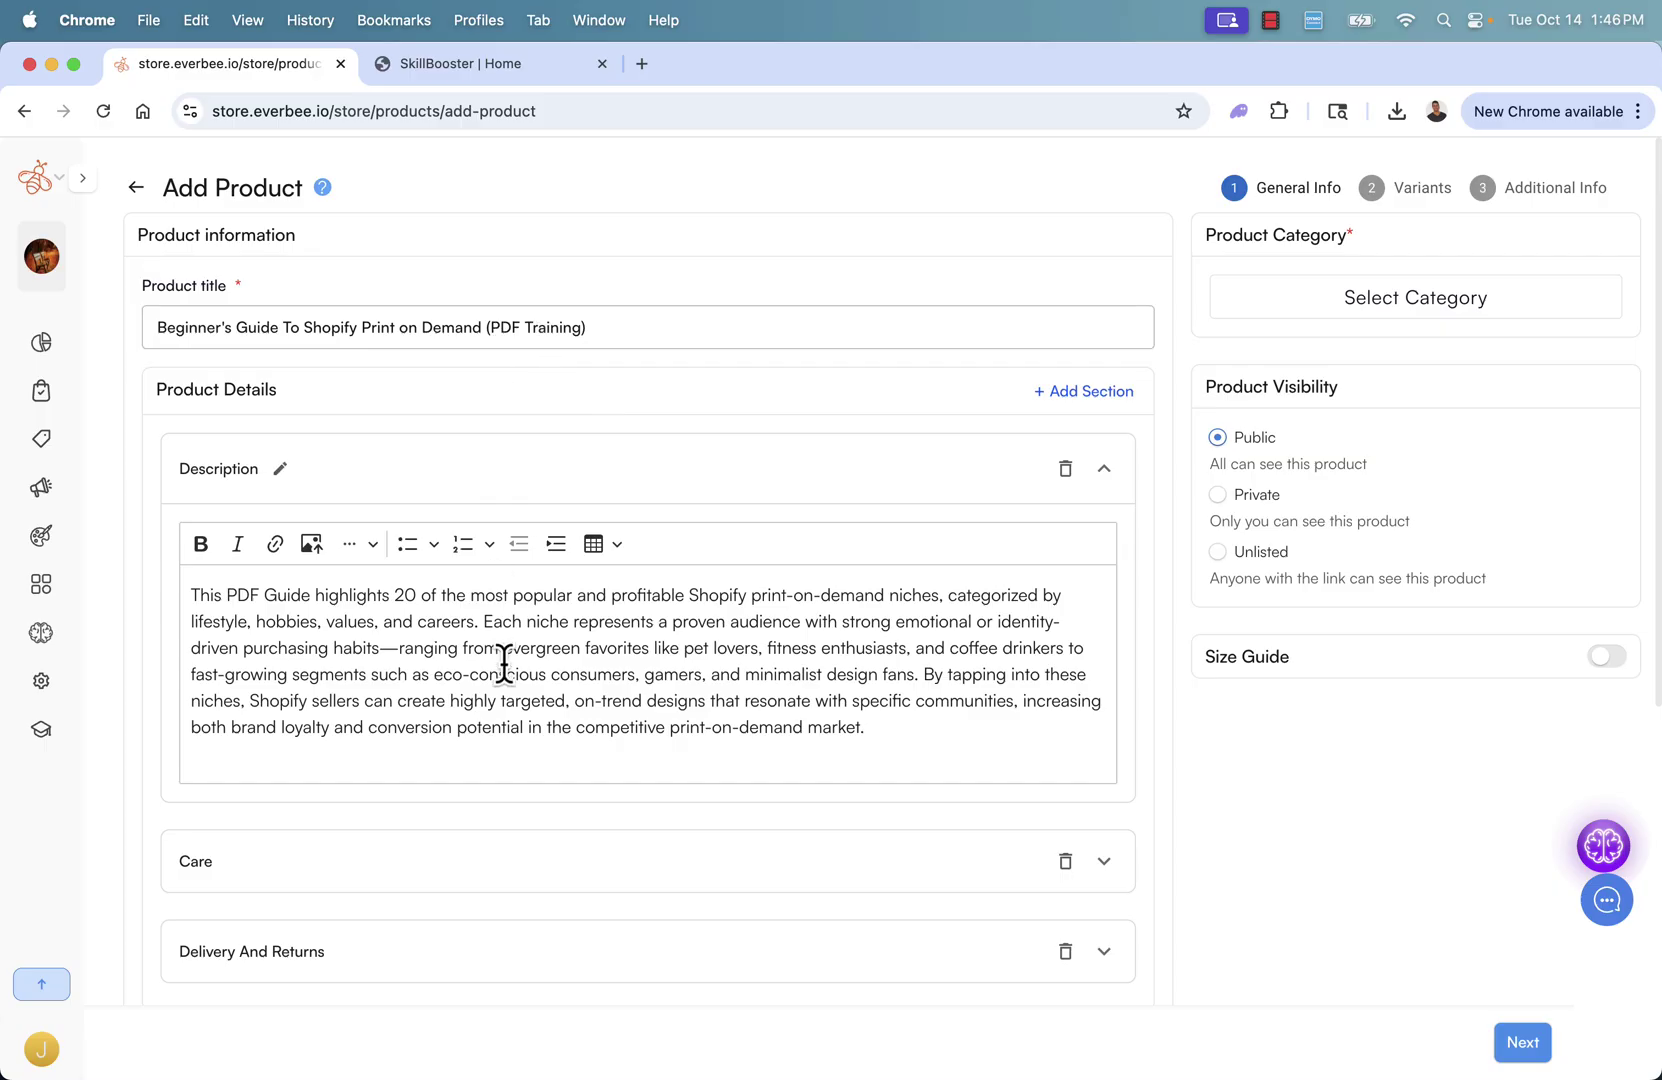
mouse_move(645, 661)
scroll(449, 679, "down", 2)
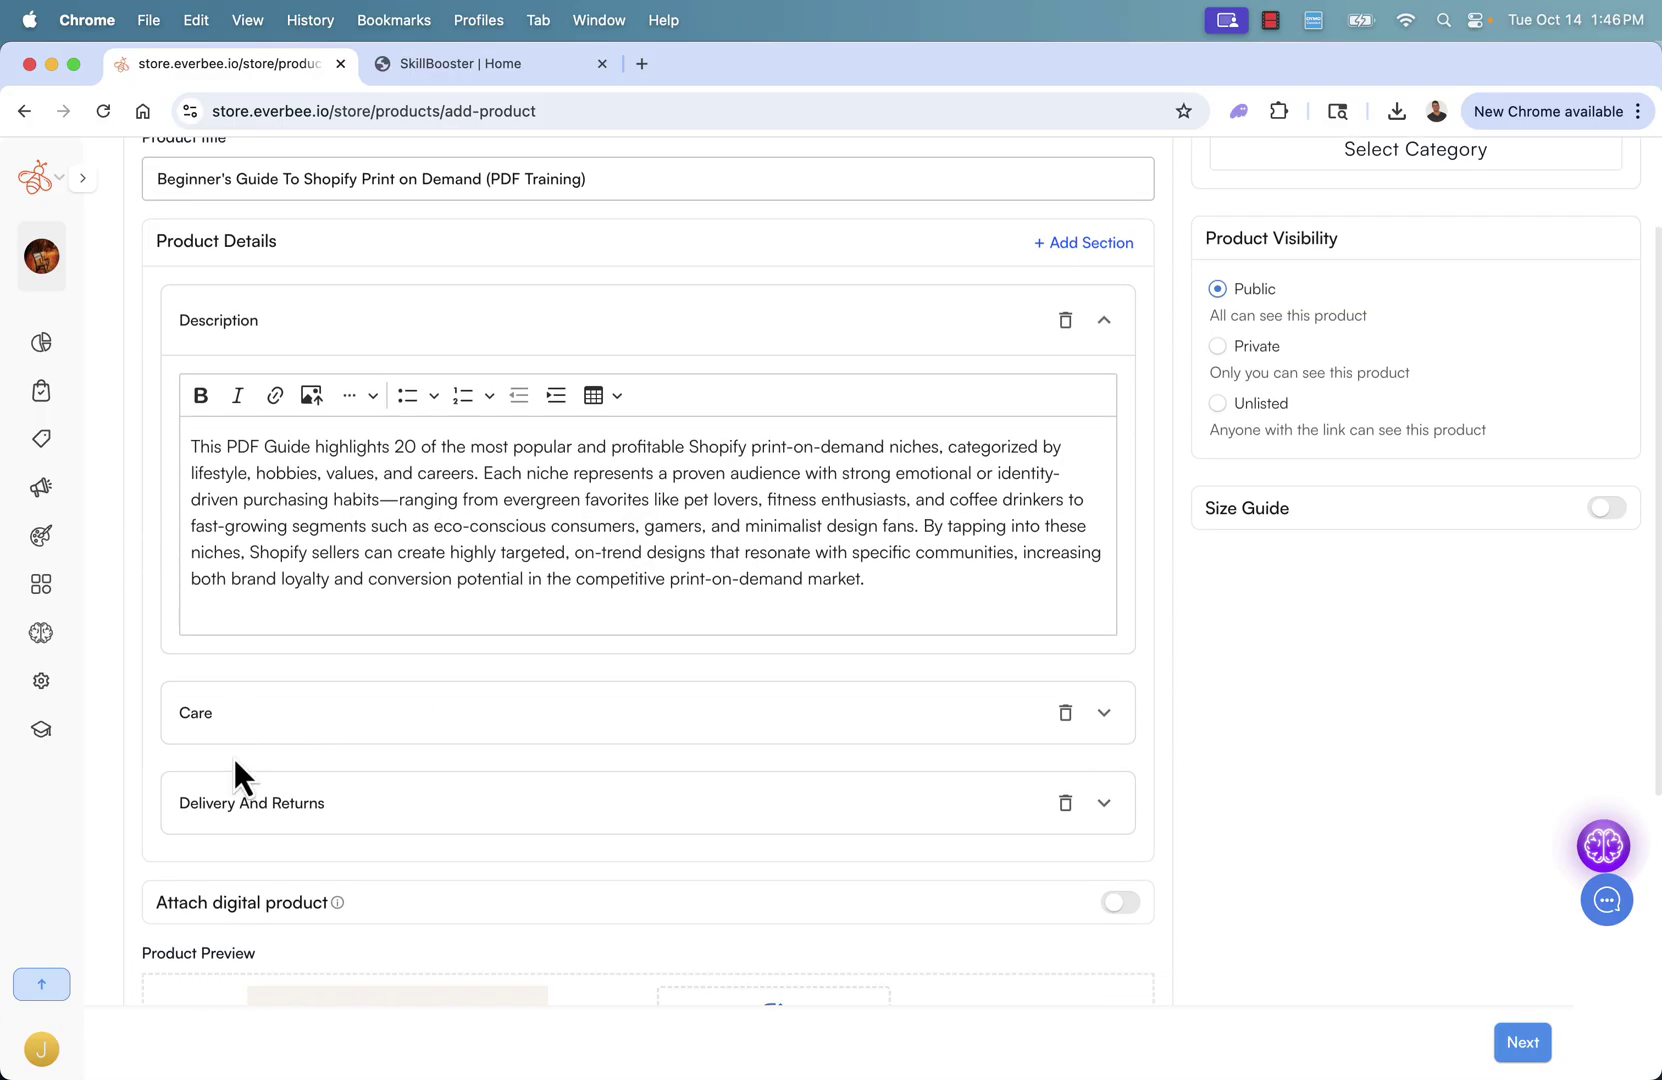
left_click(1065, 713)
left_click(1065, 713)
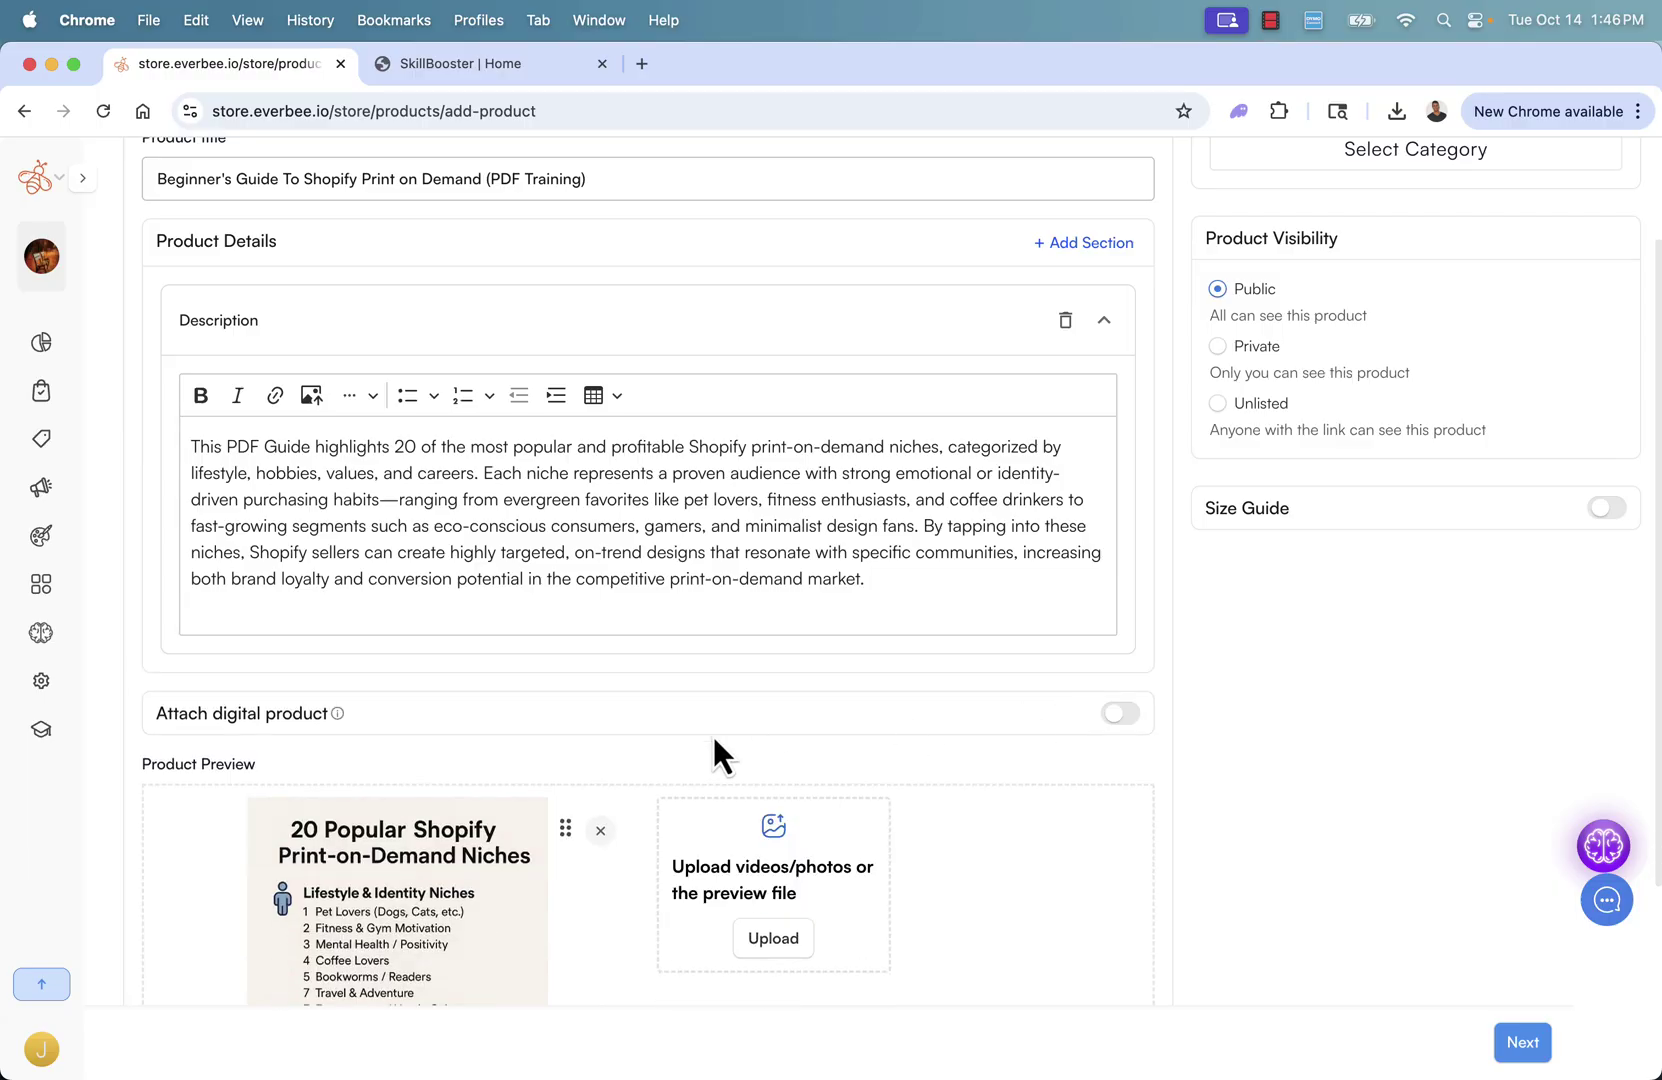
scroll(597, 772, "down", 4)
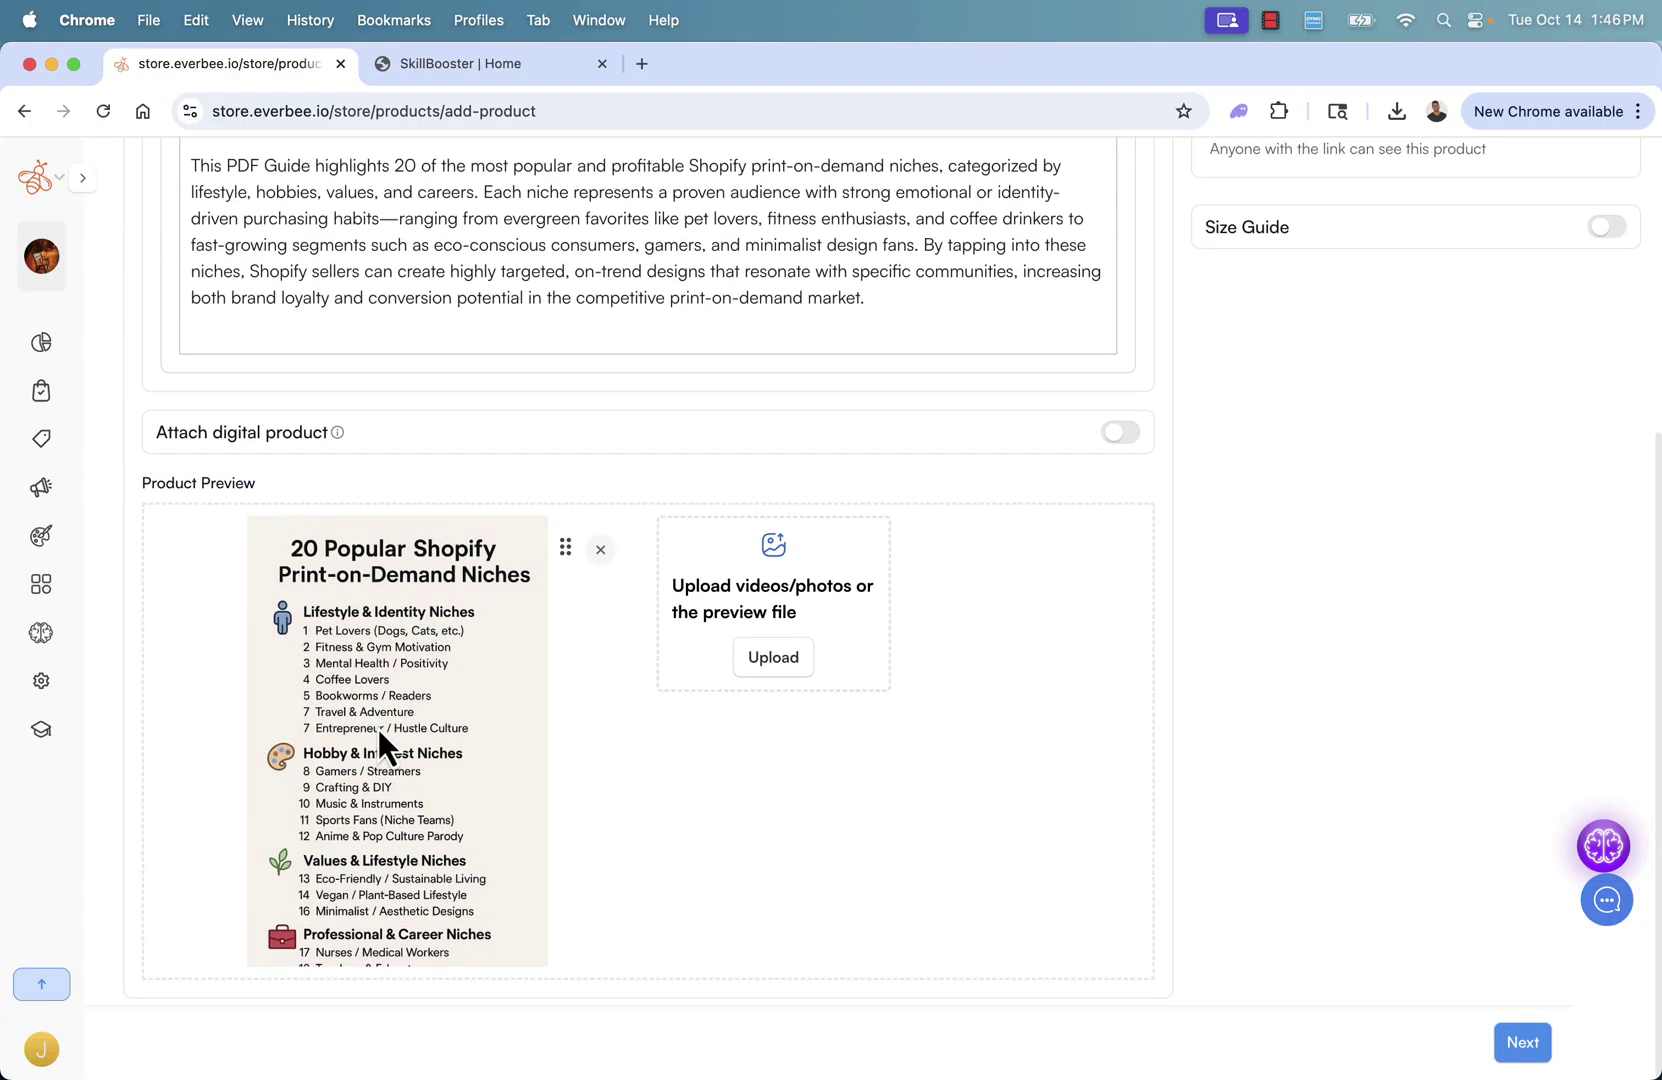
scroll(378, 728, "up", 7)
scroll(357, 744, "down", 3)
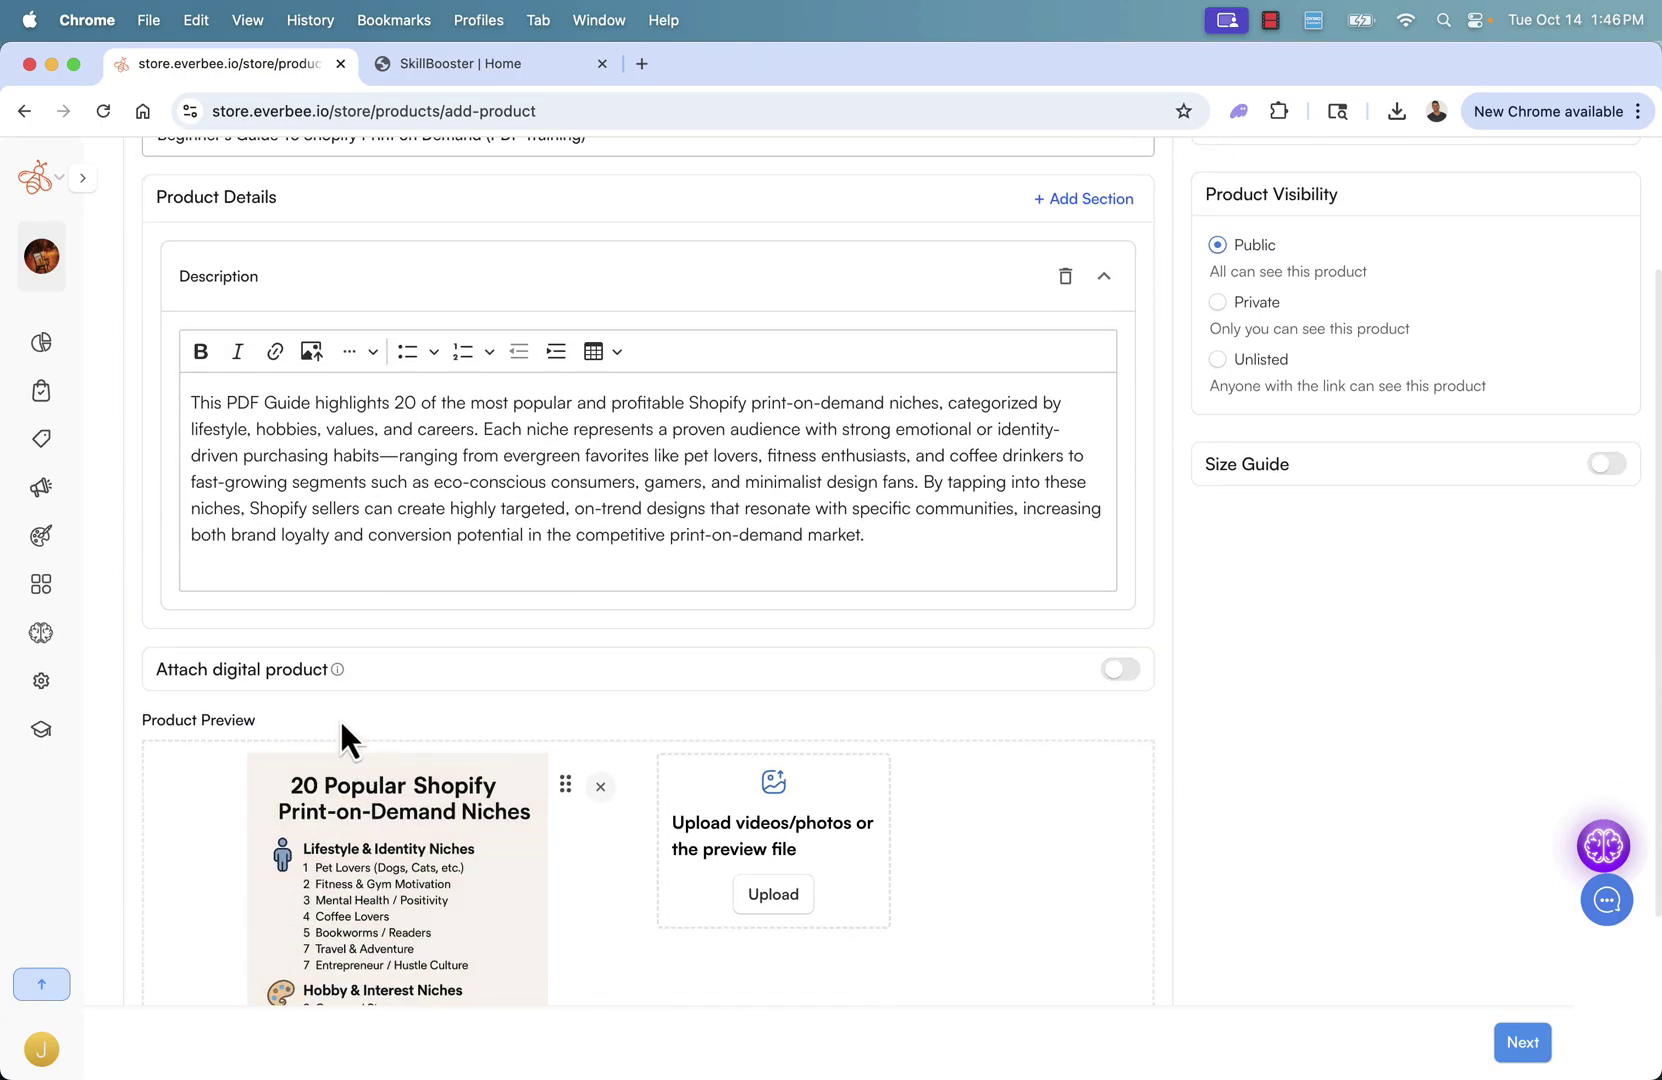
Enable uploaded-file digital delivery and leave buyer downloads unlimited.
left_click(1122, 671)
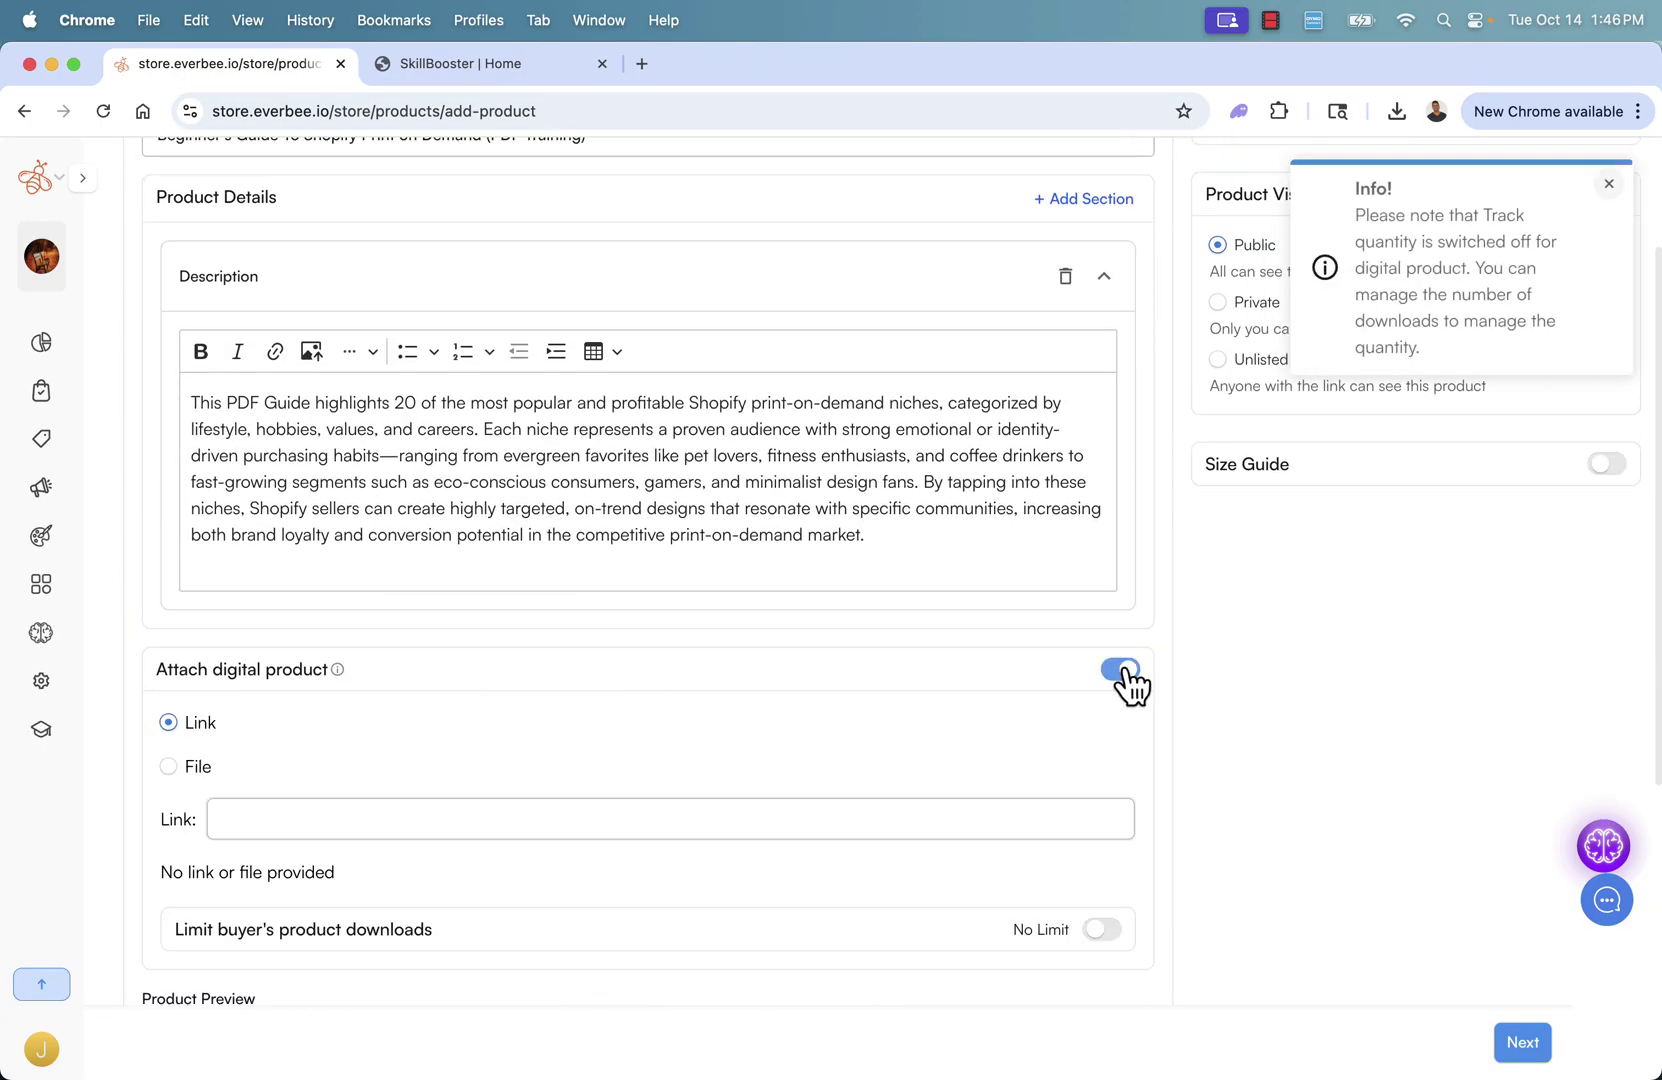
scroll(775, 705, "down", 3)
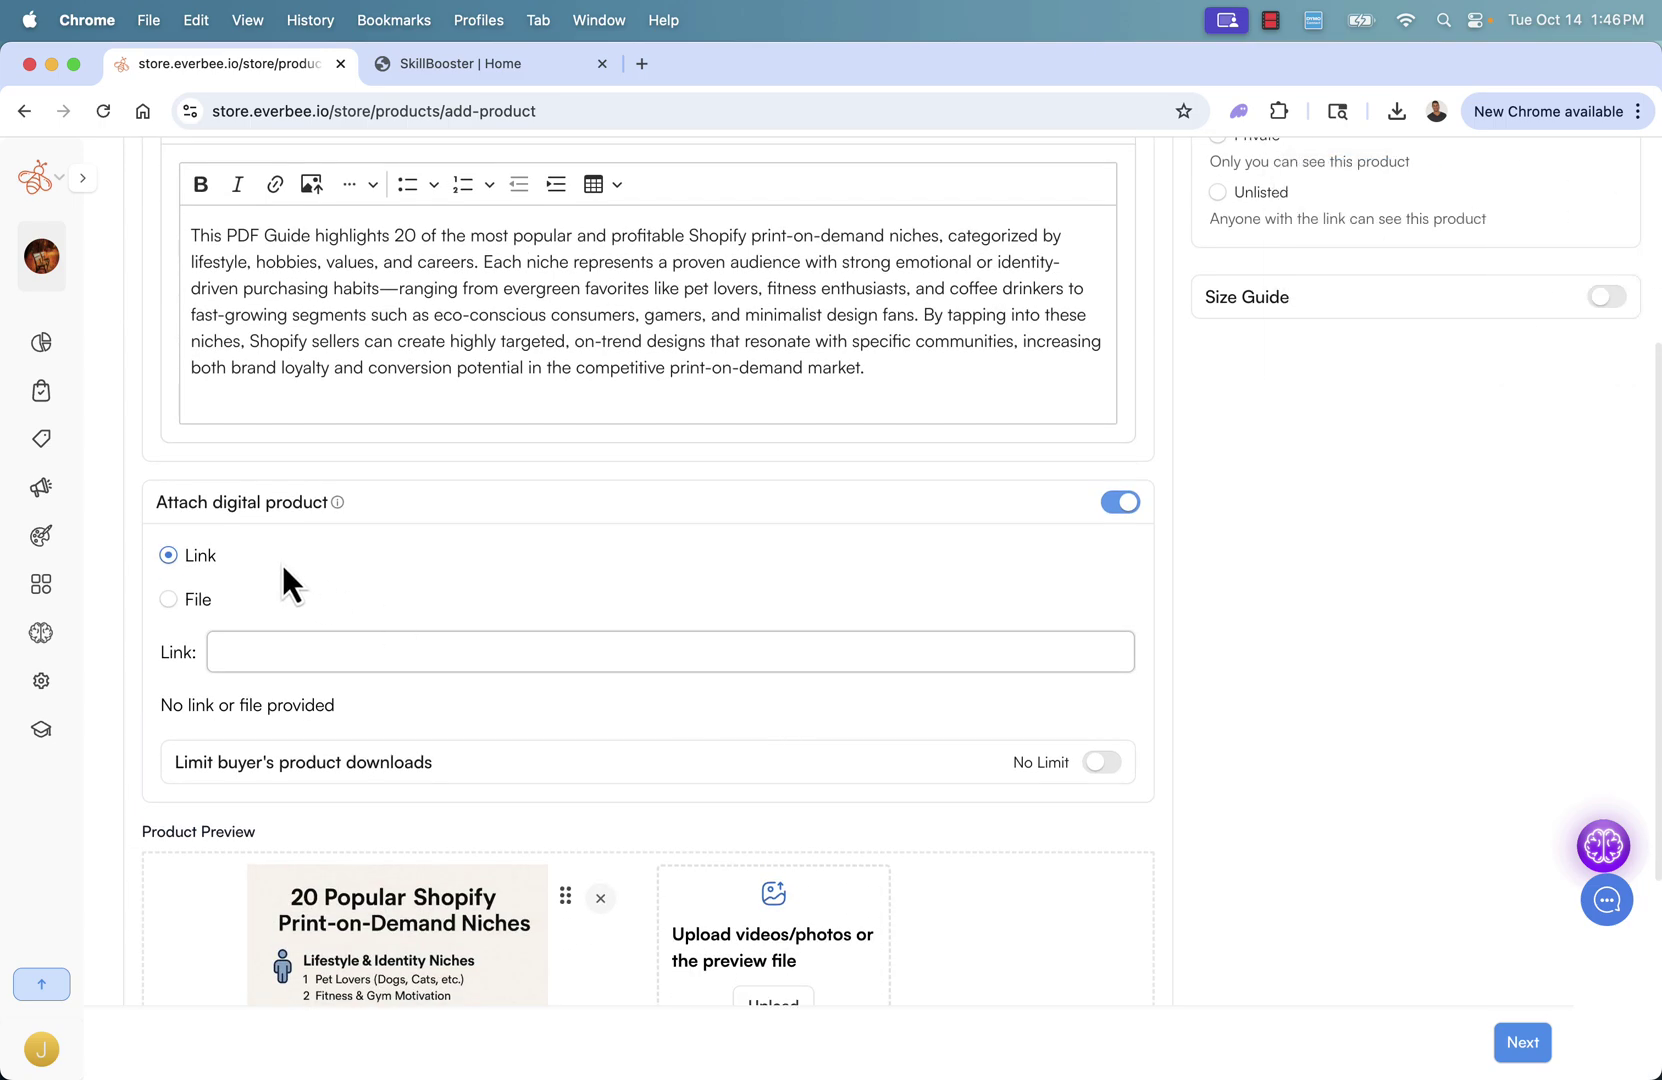
left_click(170, 598)
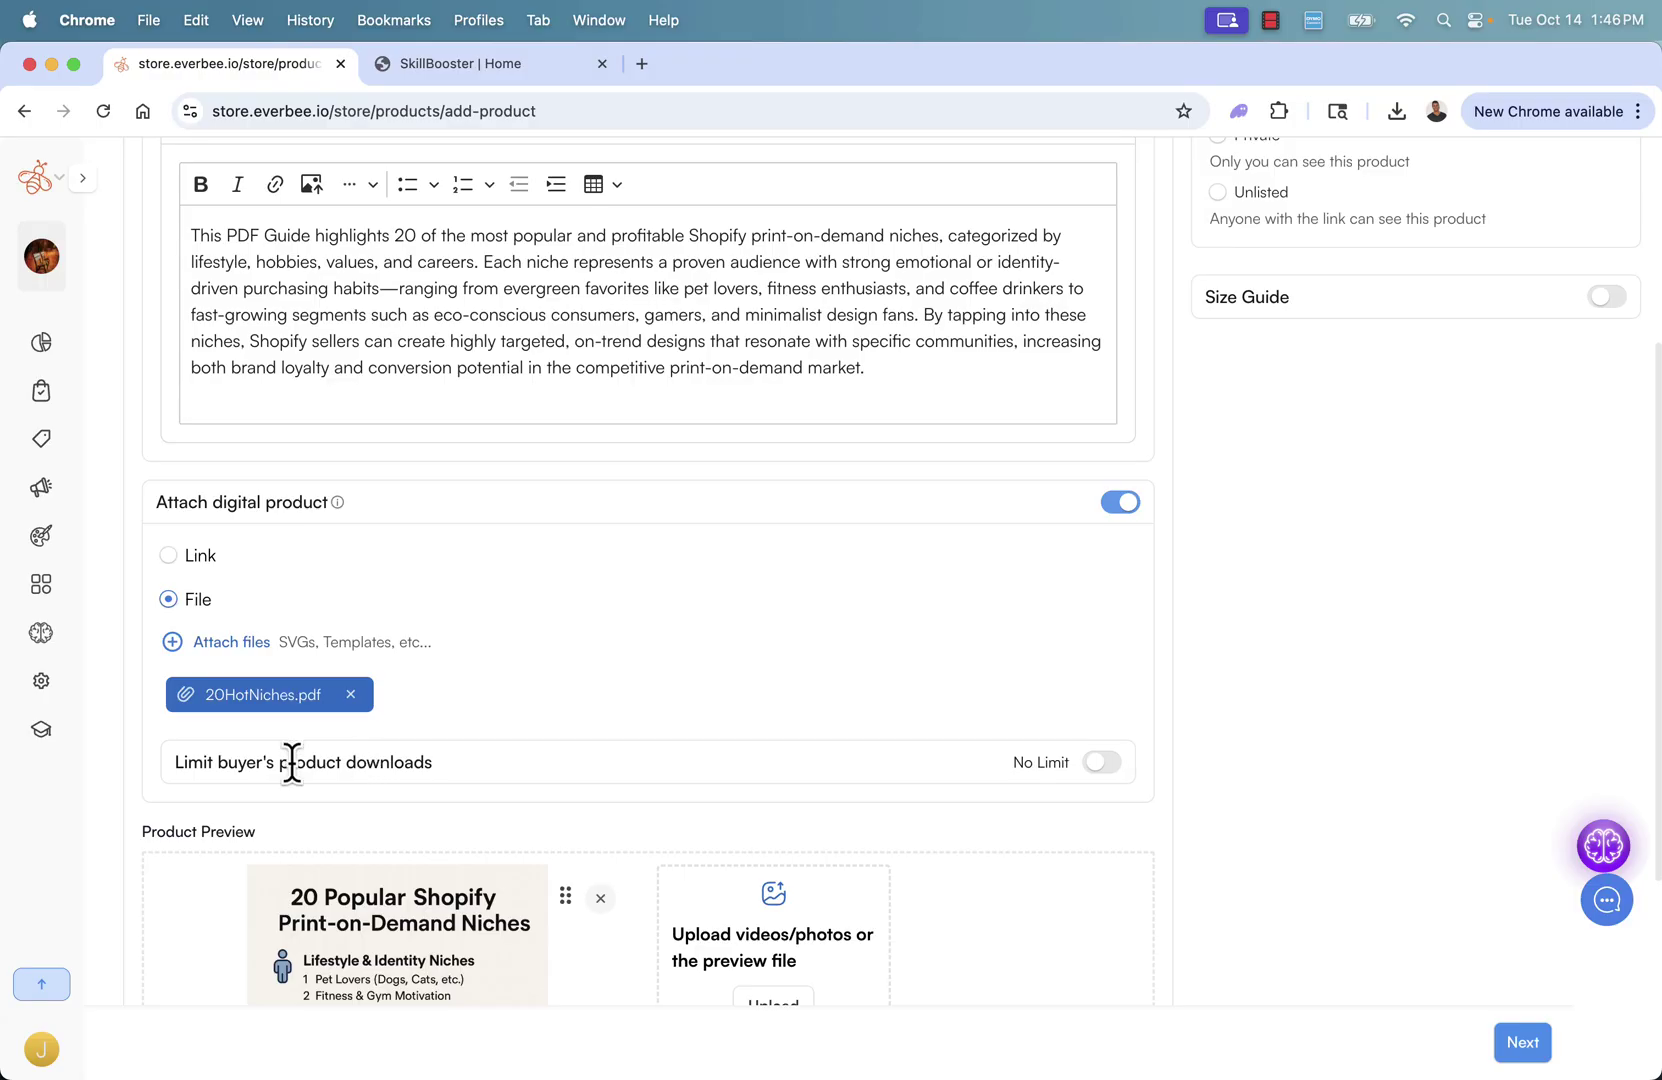
left_click(1102, 763)
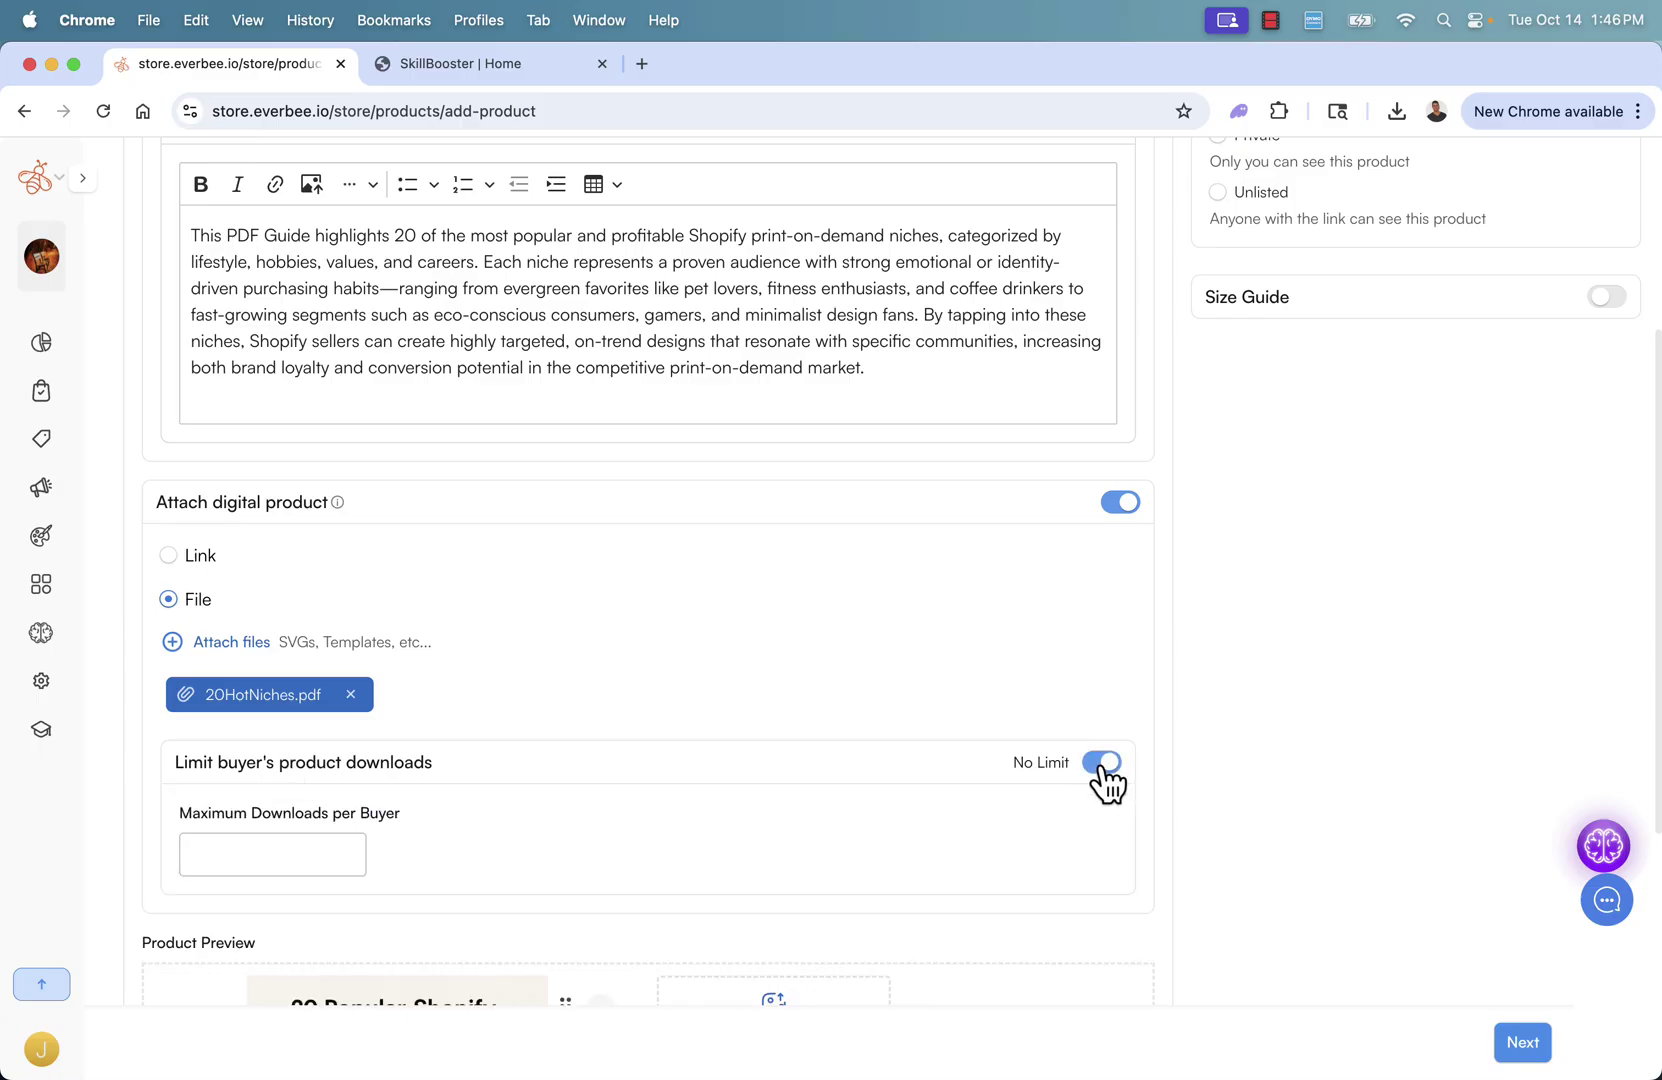
left_click(325, 857)
type("1")
left_click(1101, 763)
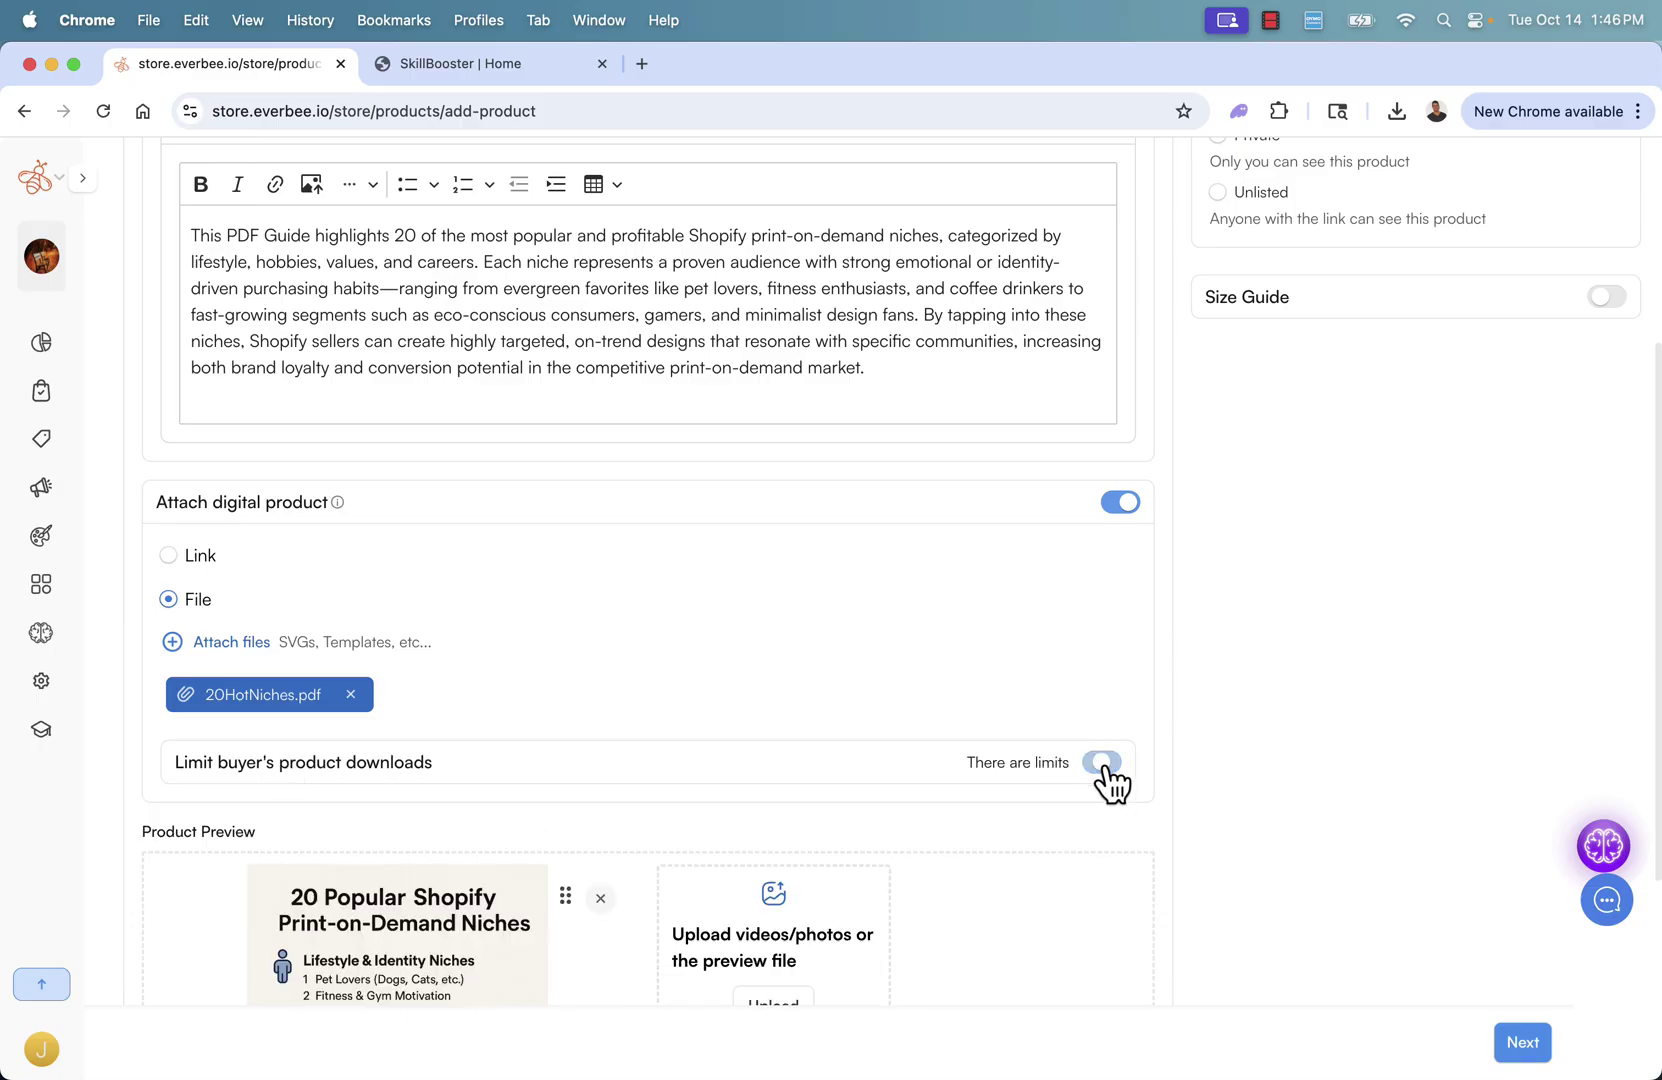
scroll(956, 637, "down", 1)
scroll(956, 637, "down", 3)
scroll(956, 637, "up", 2)
scroll(957, 641, "up", 4)
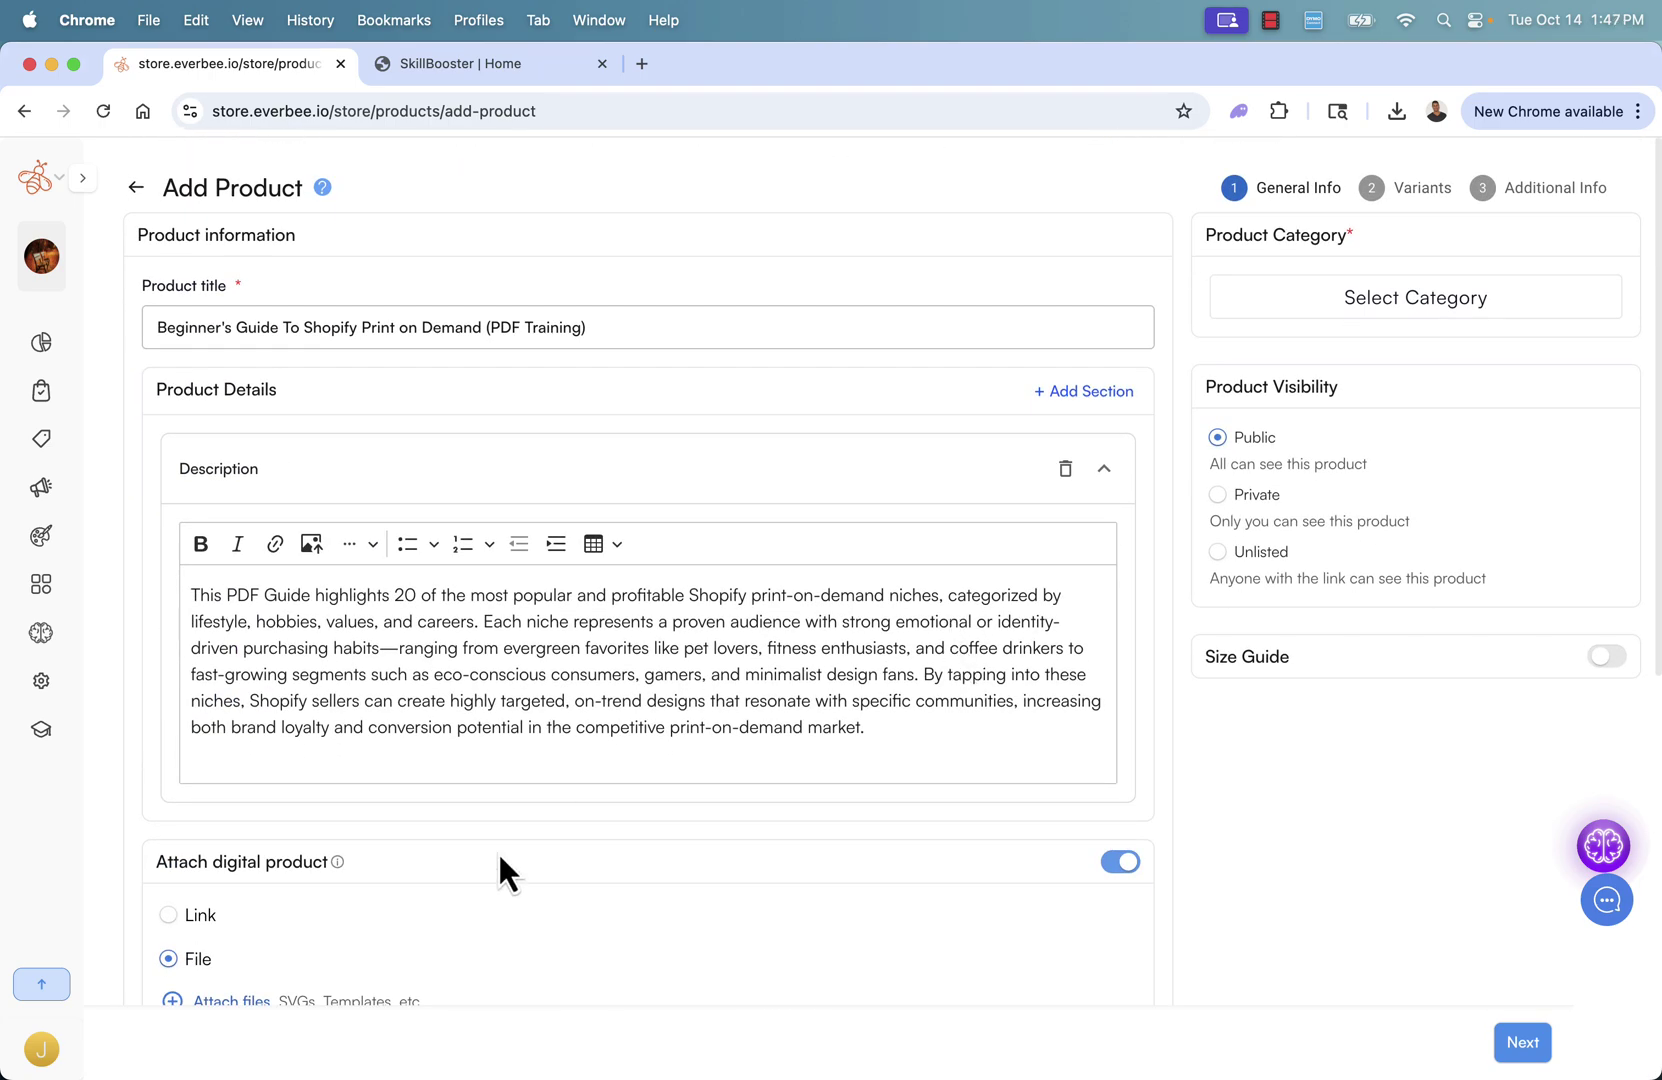
scroll(499, 850, "down", 3)
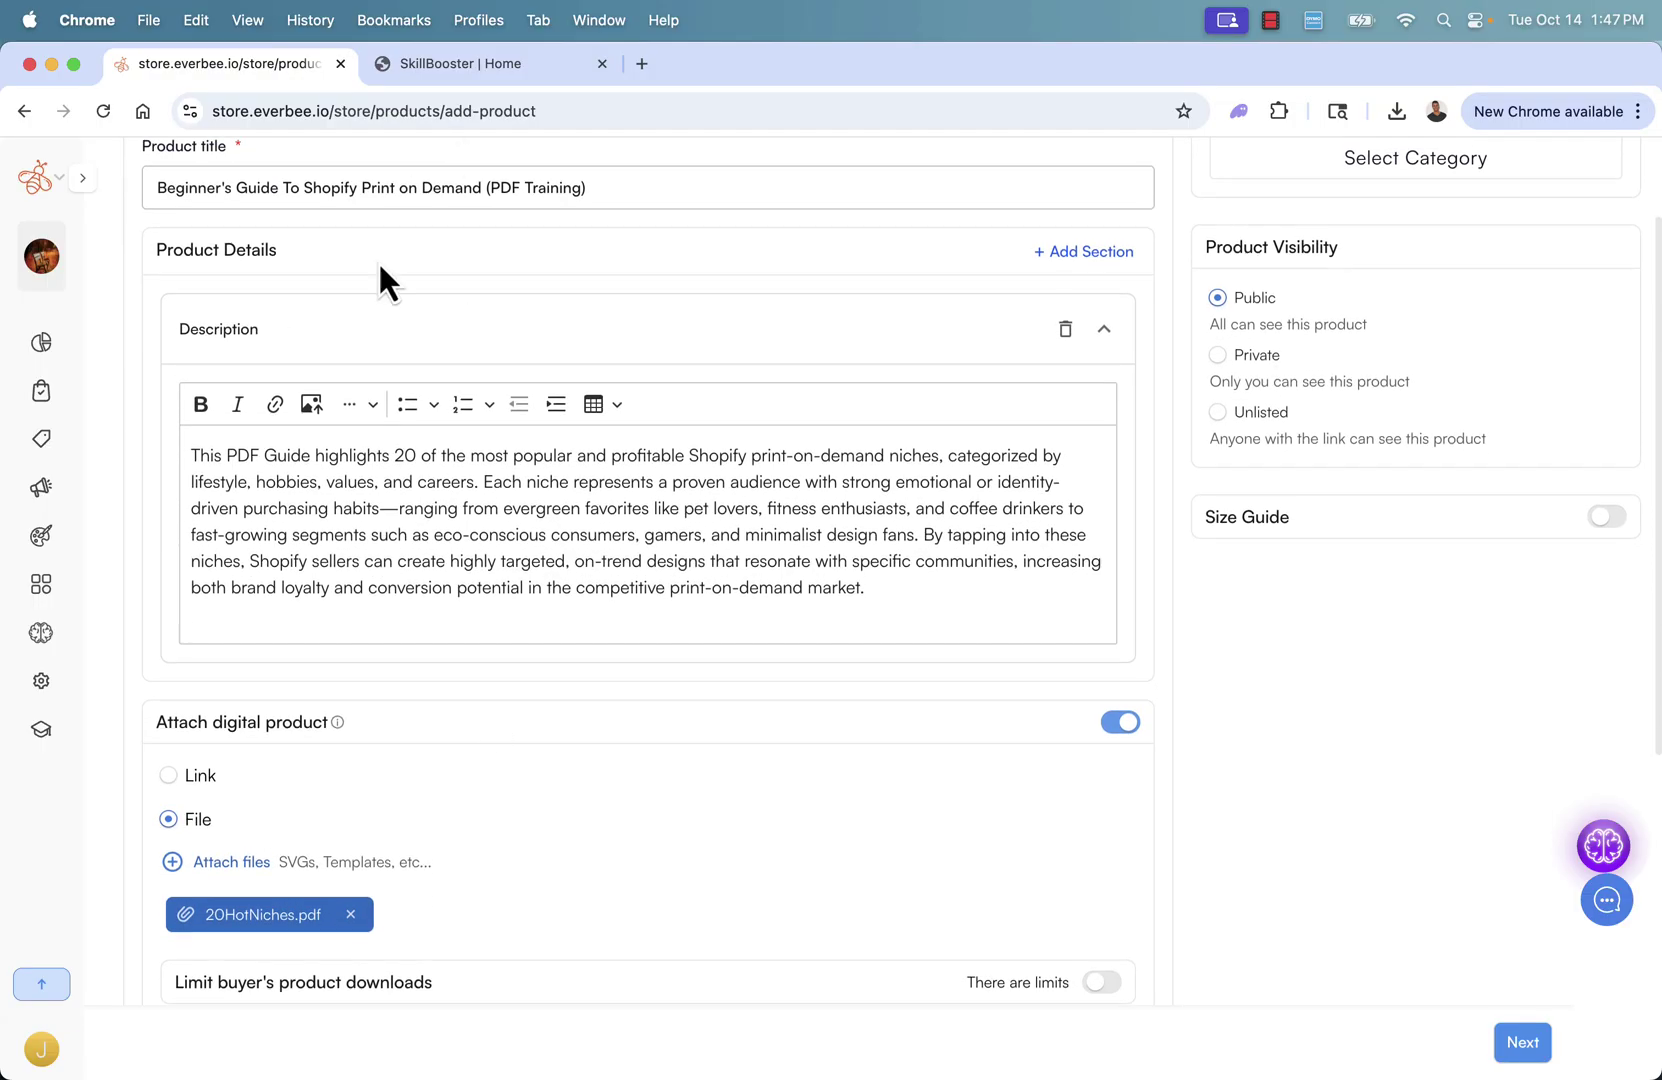
scroll(319, 428, "down", 2)
scroll(319, 435, "down", 4)
scroll(319, 435, "down", 5)
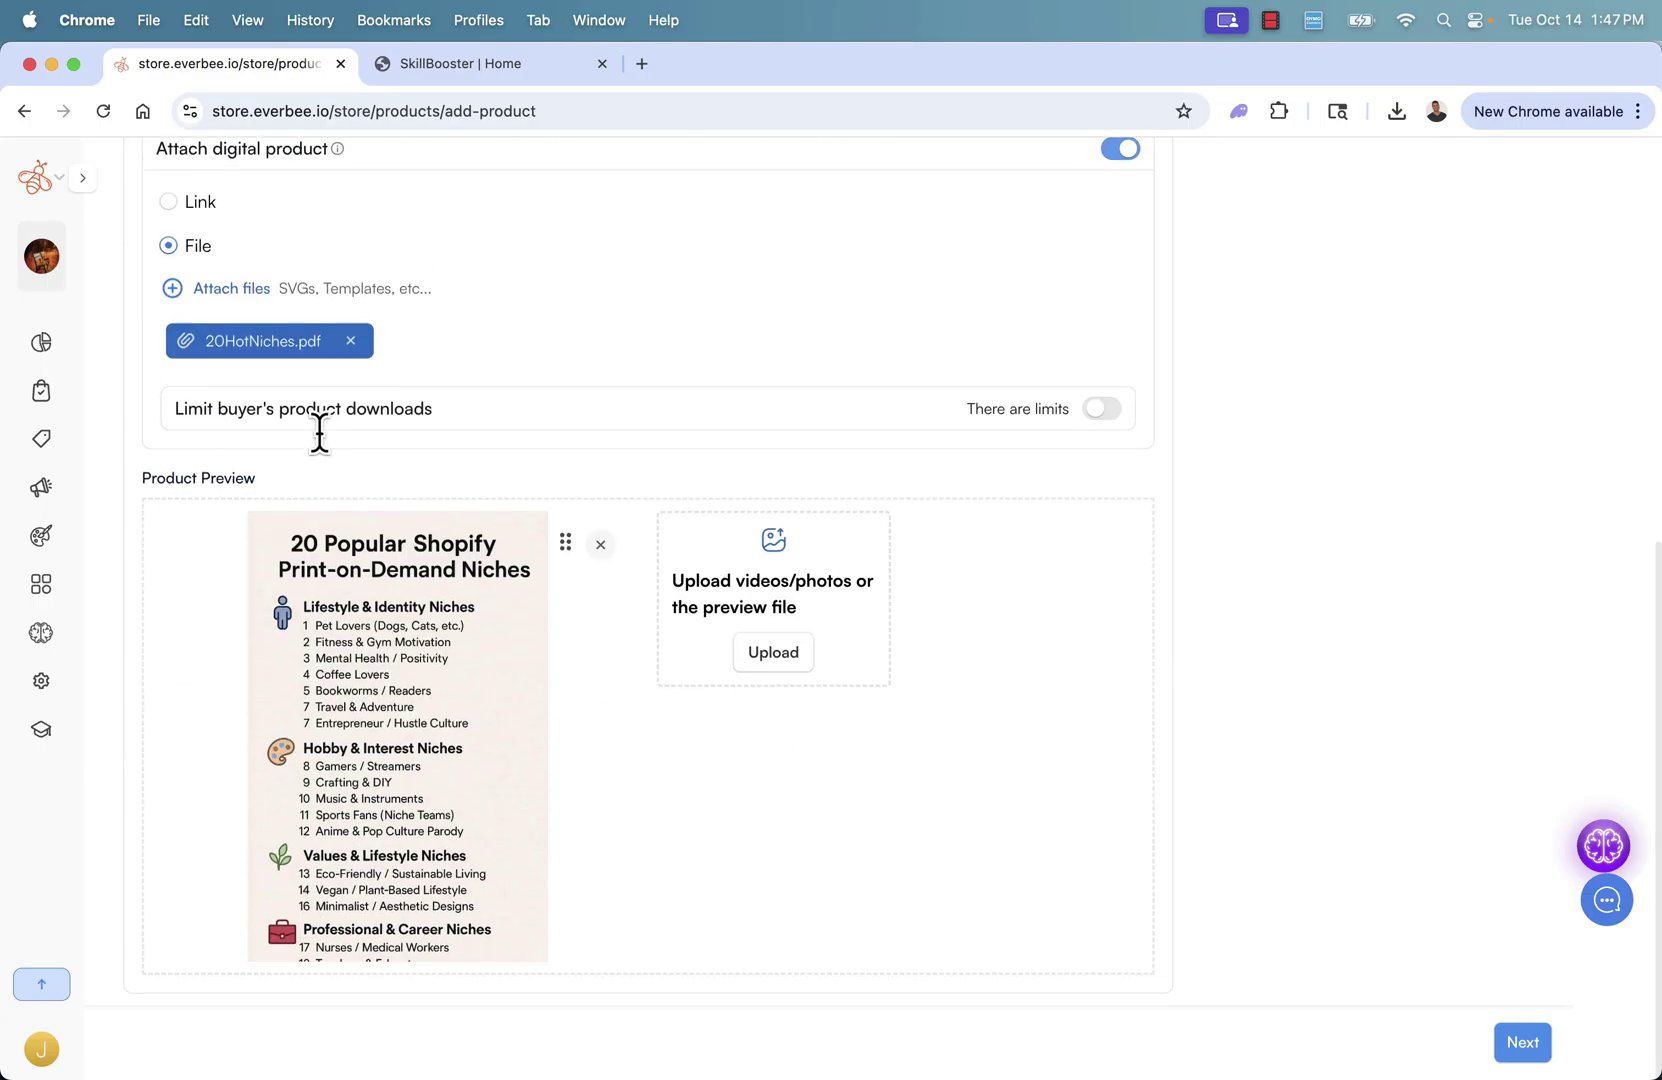
scroll(319, 435, "up", 10)
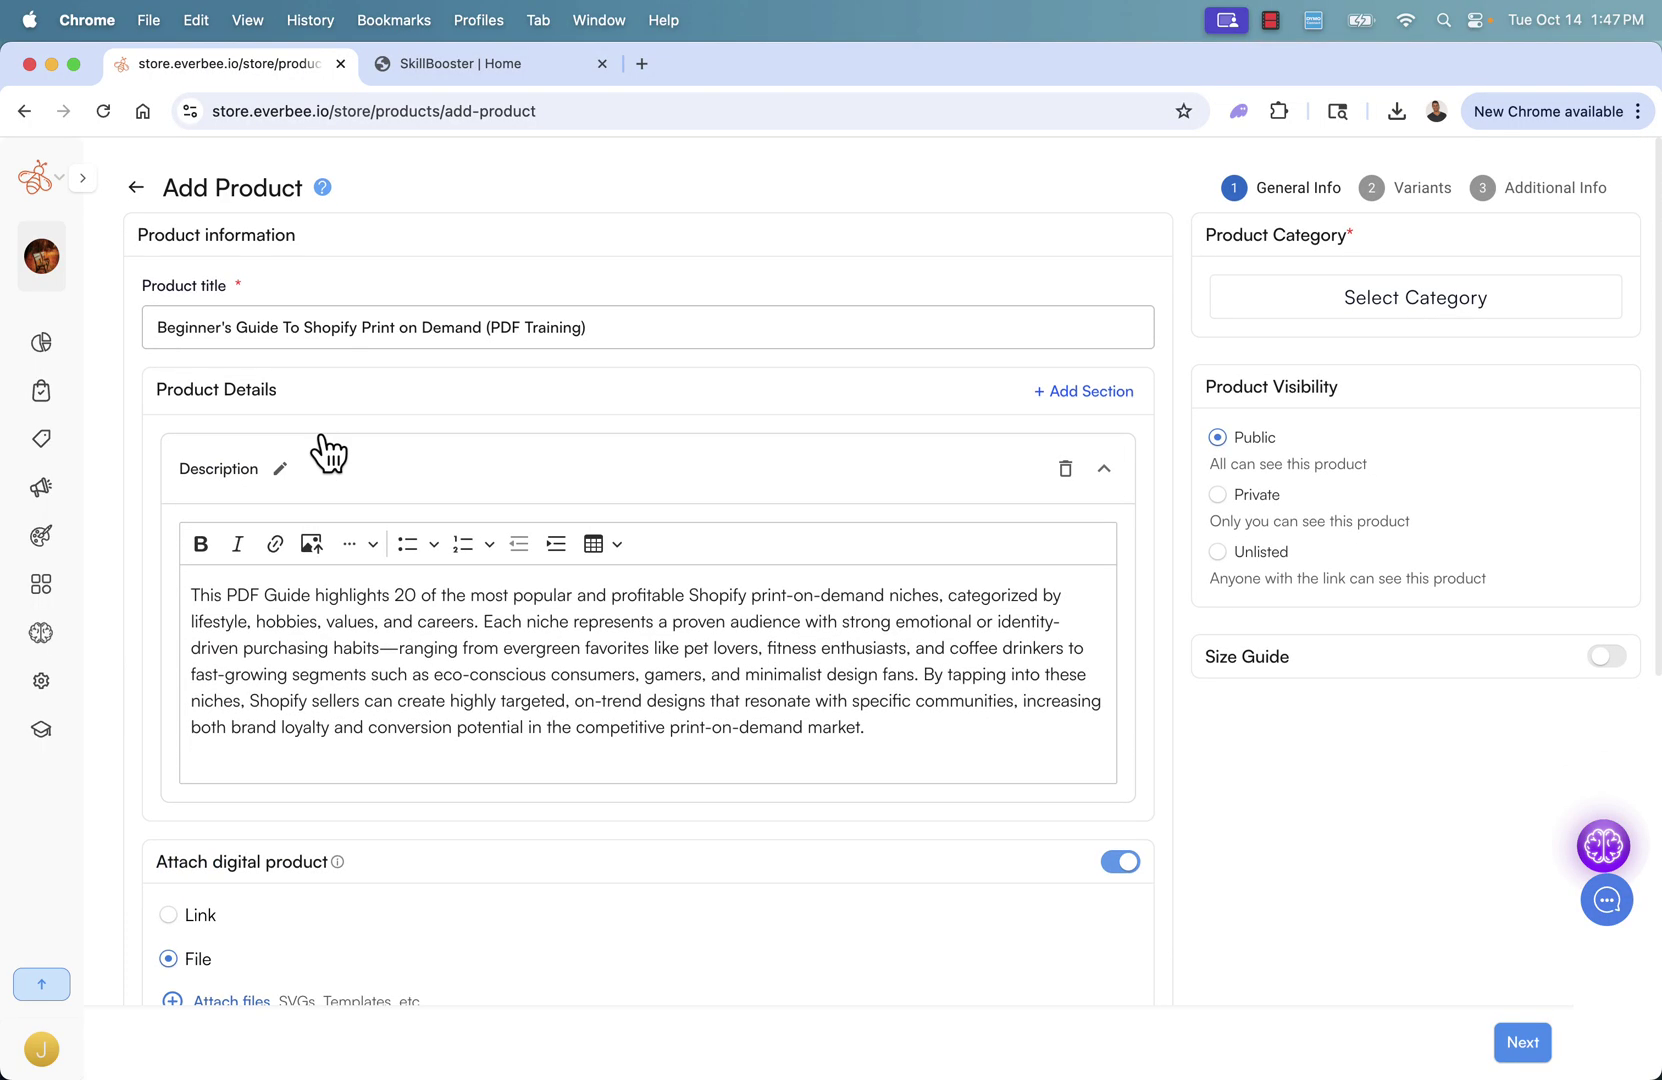
scroll(284, 835, "down", 2)
scroll(283, 833, "up", 2)
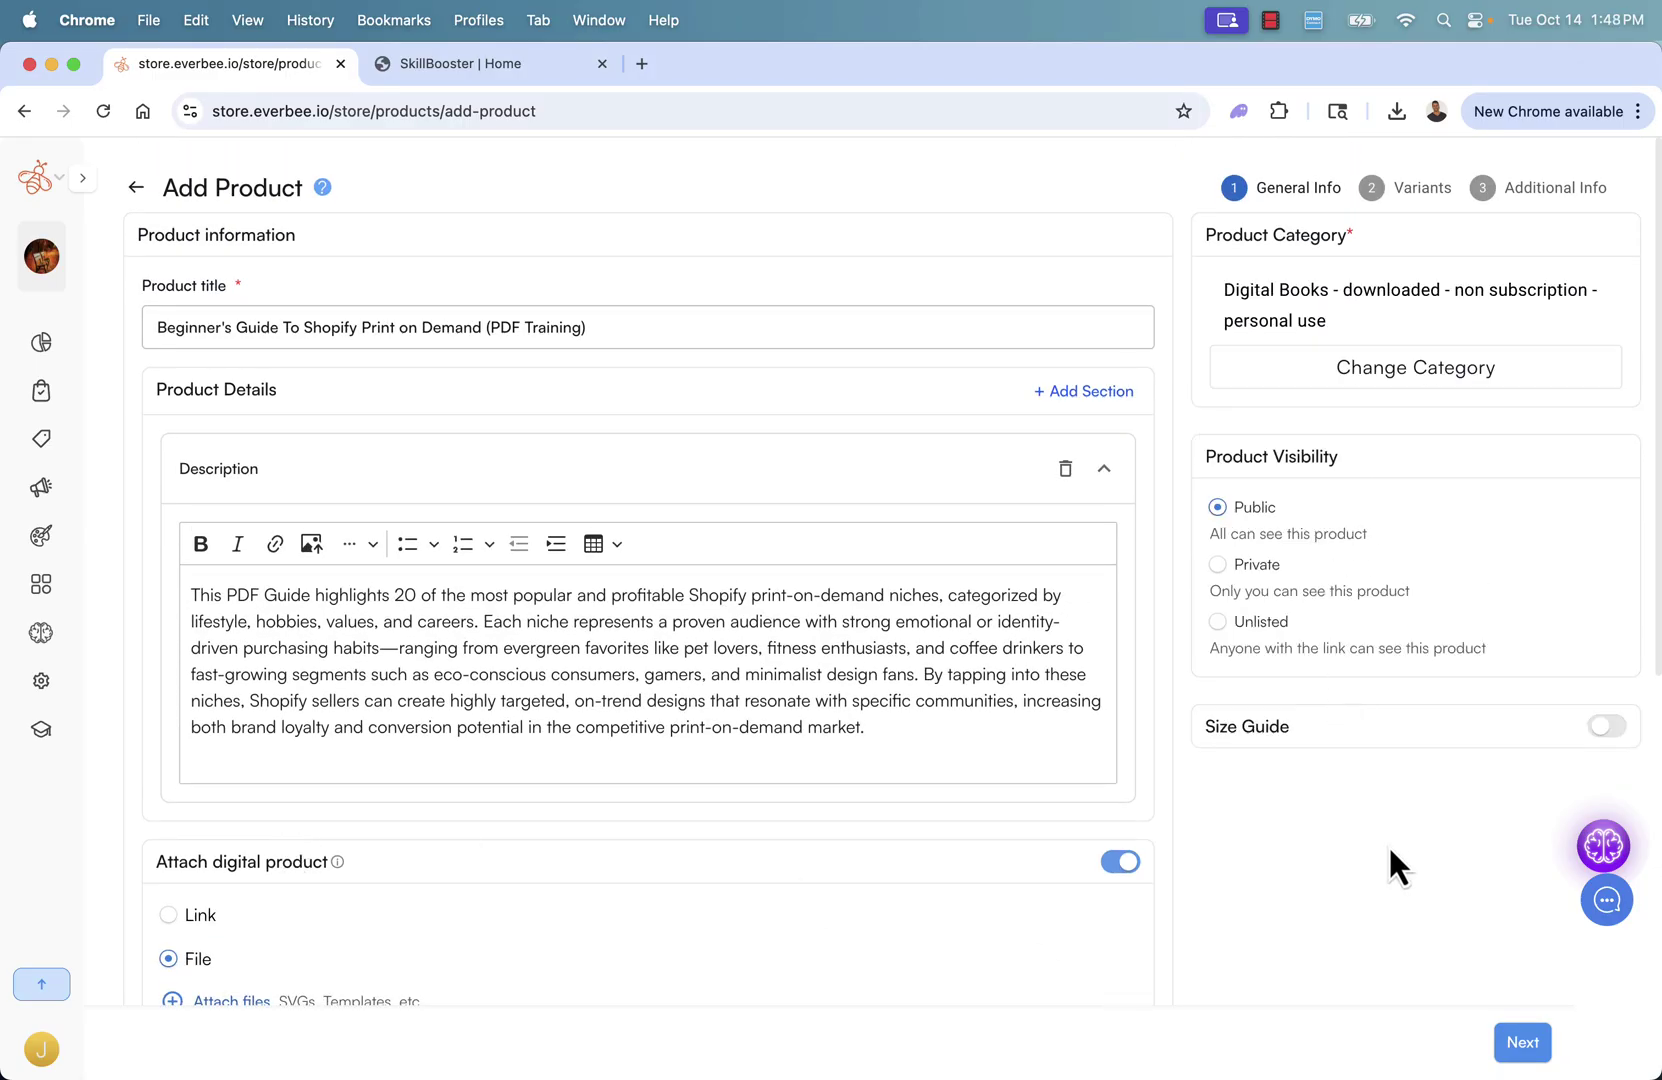
On the Variants step, enter current price 47 and cost per item 0.
left_click(1496, 1038)
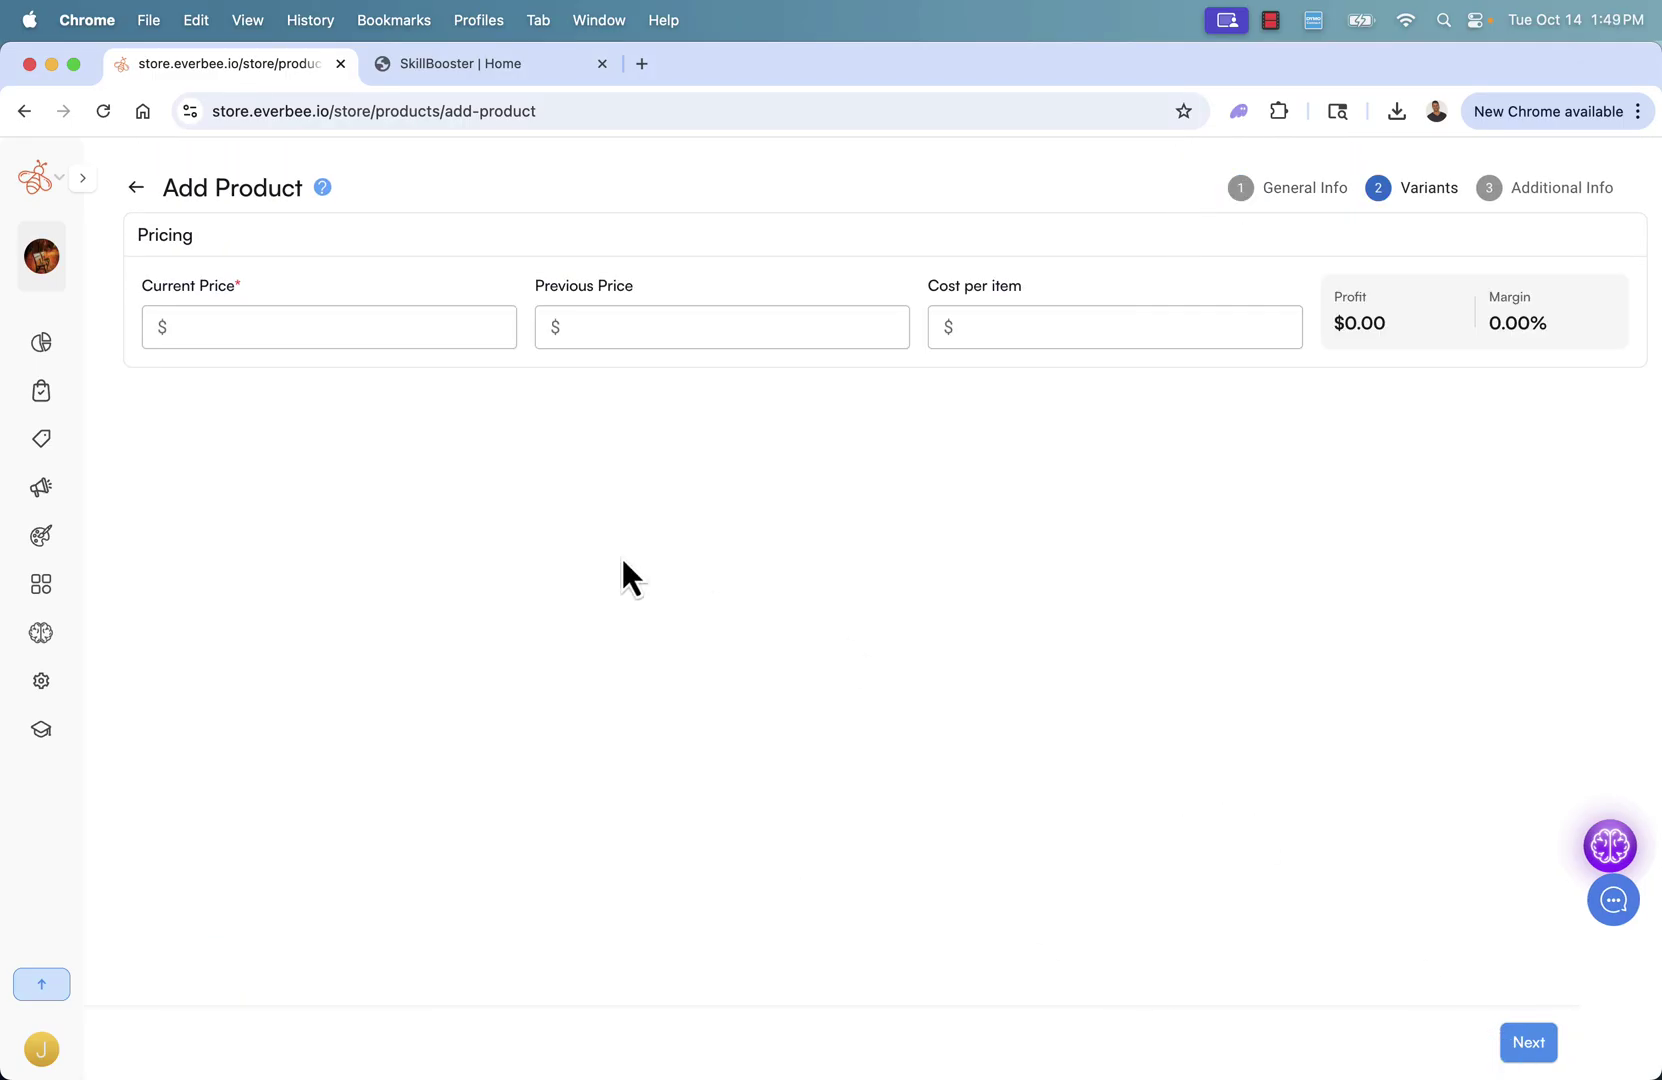
left_click(278, 331)
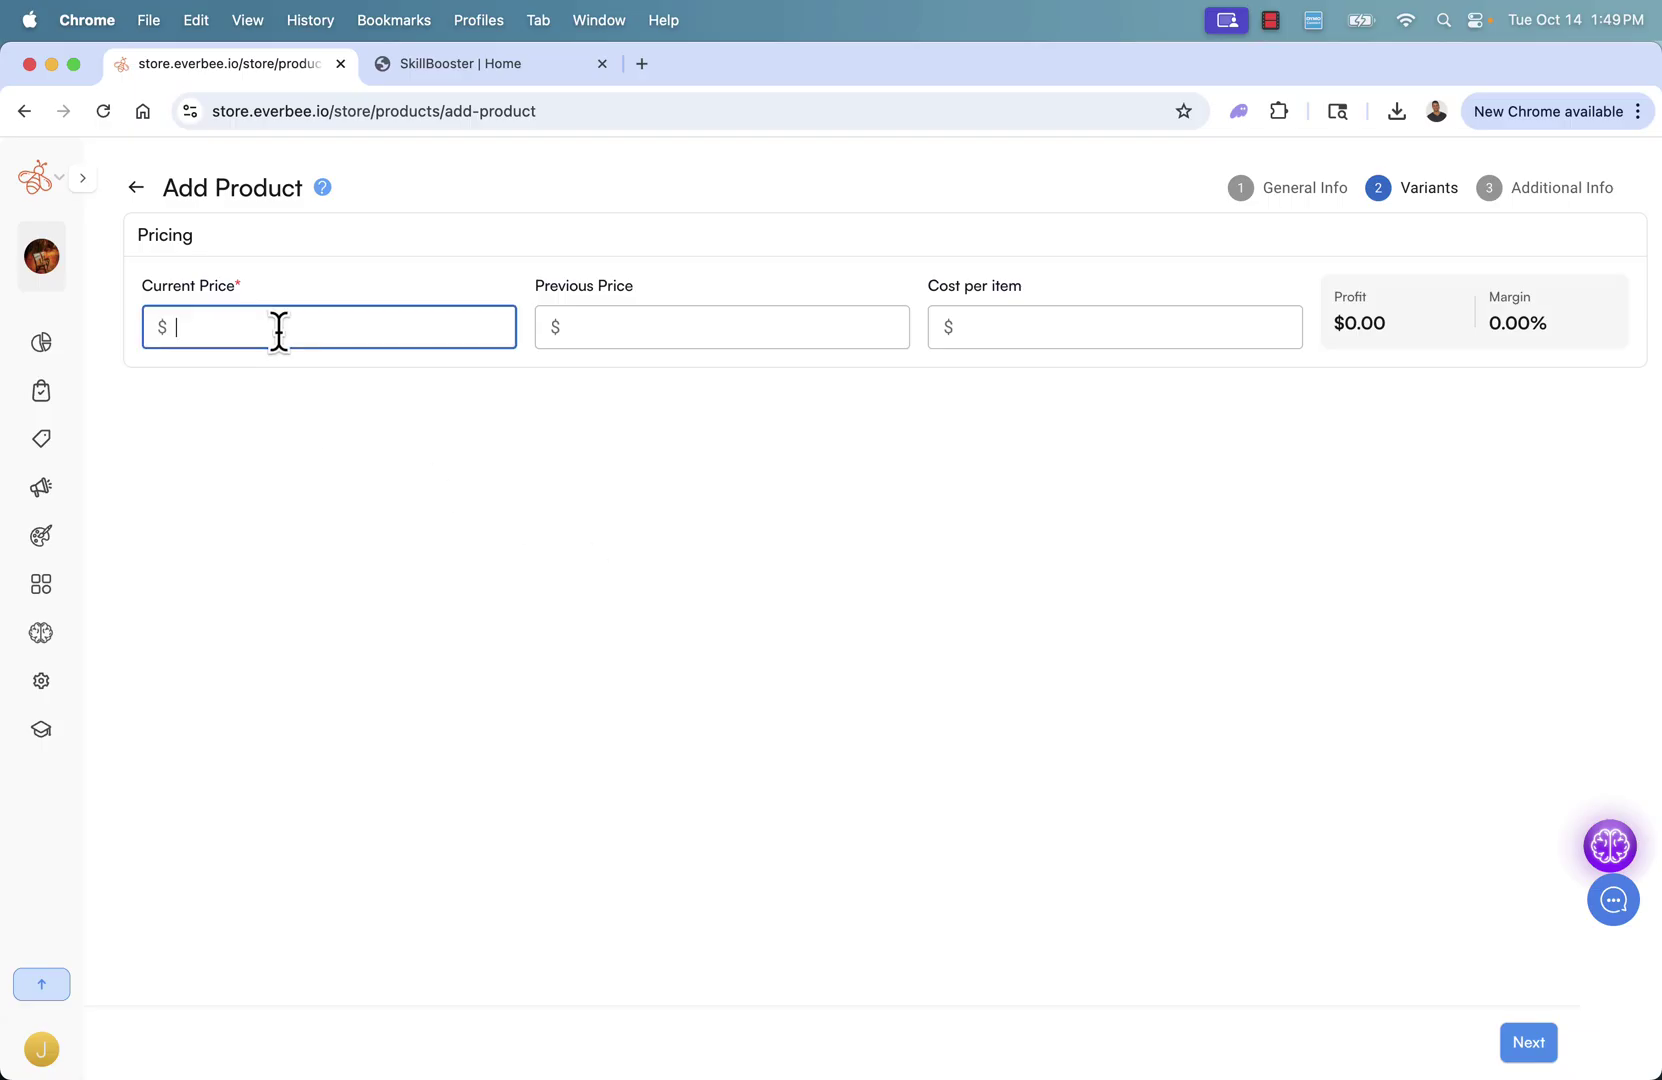
type("47")
key("Tab")
type("97")
key("BackSpace")
key("BackSpace")
left_click_drag(1472, 323, 1527, 325)
left_click(1527, 323)
left_click(1004, 332)
type("0")
left_click(1026, 423)
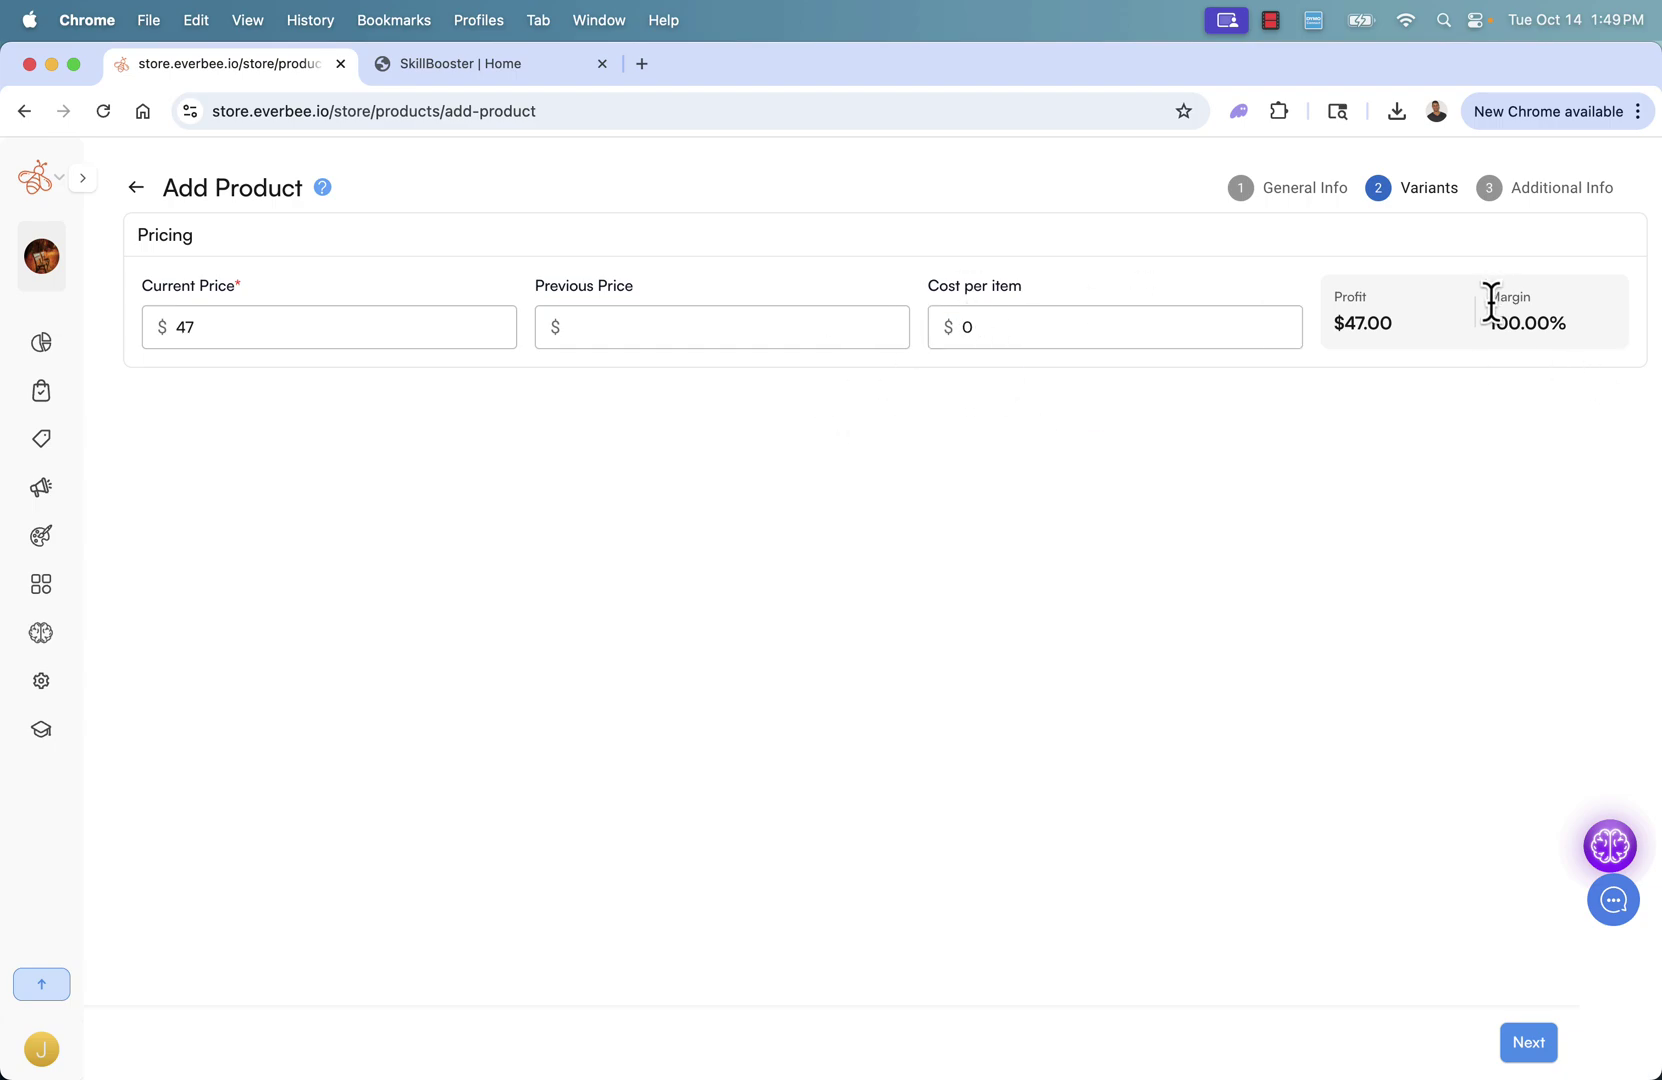
left_click(1528, 1042)
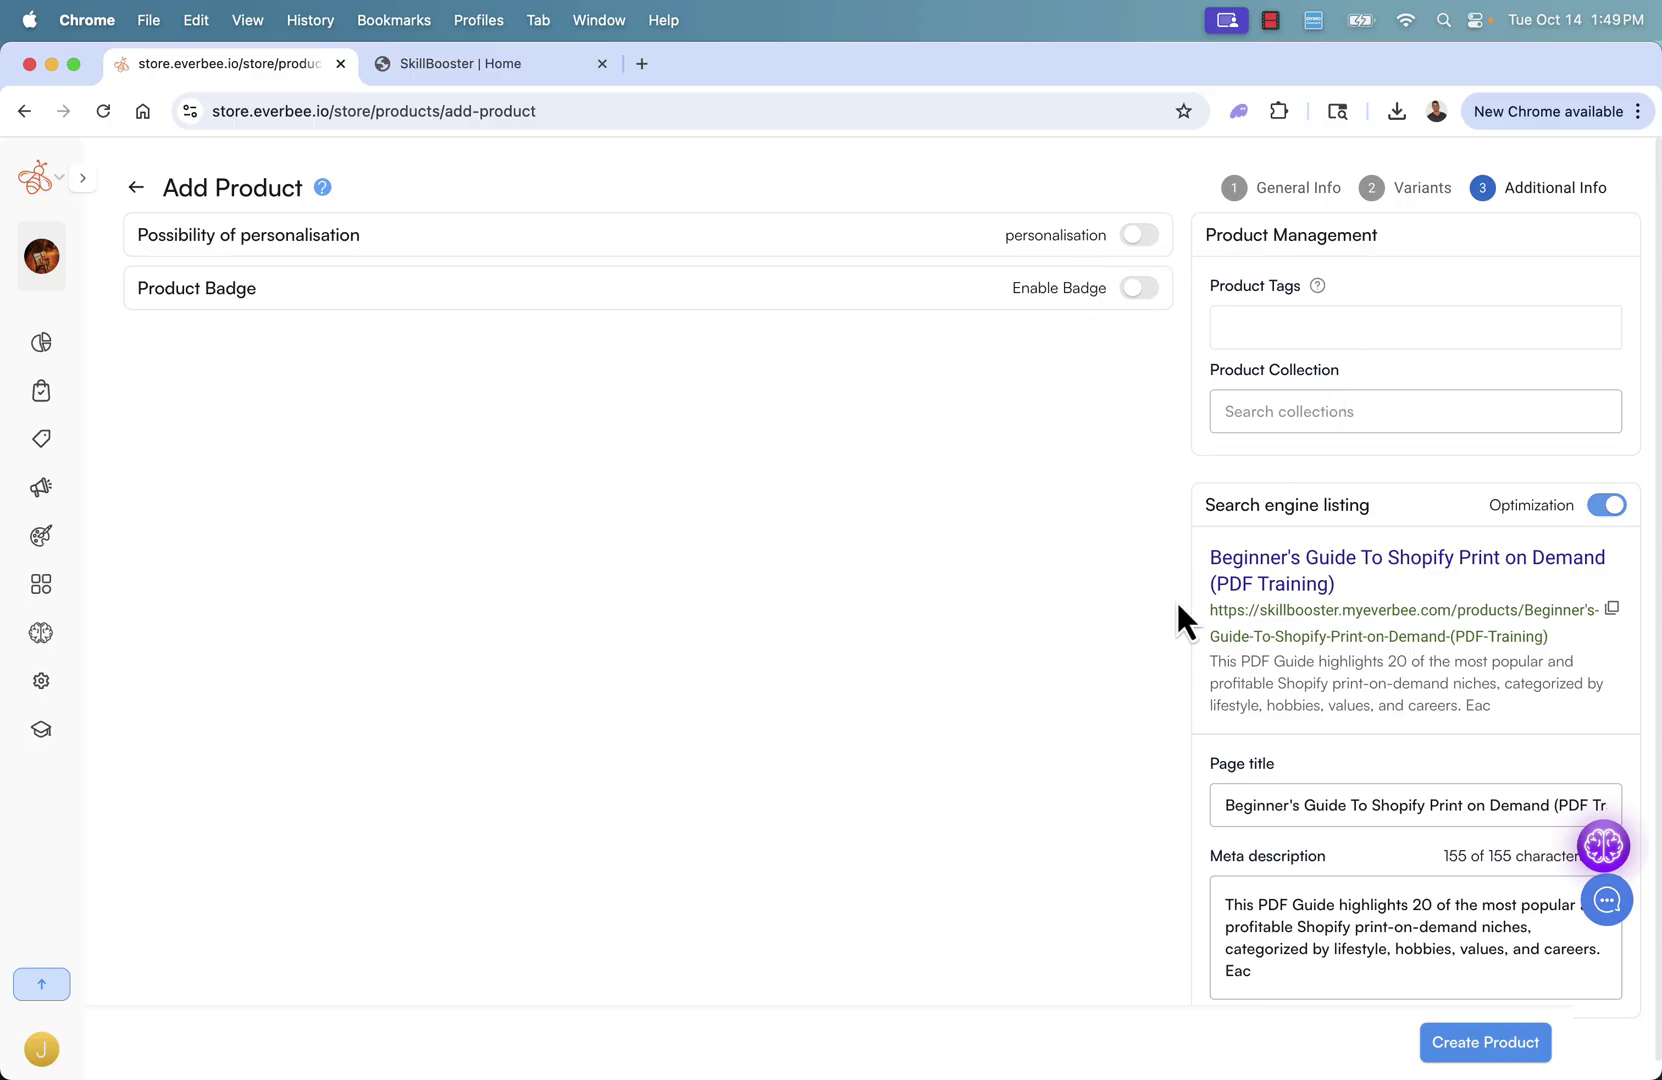
scroll(1196, 750, "down", 1)
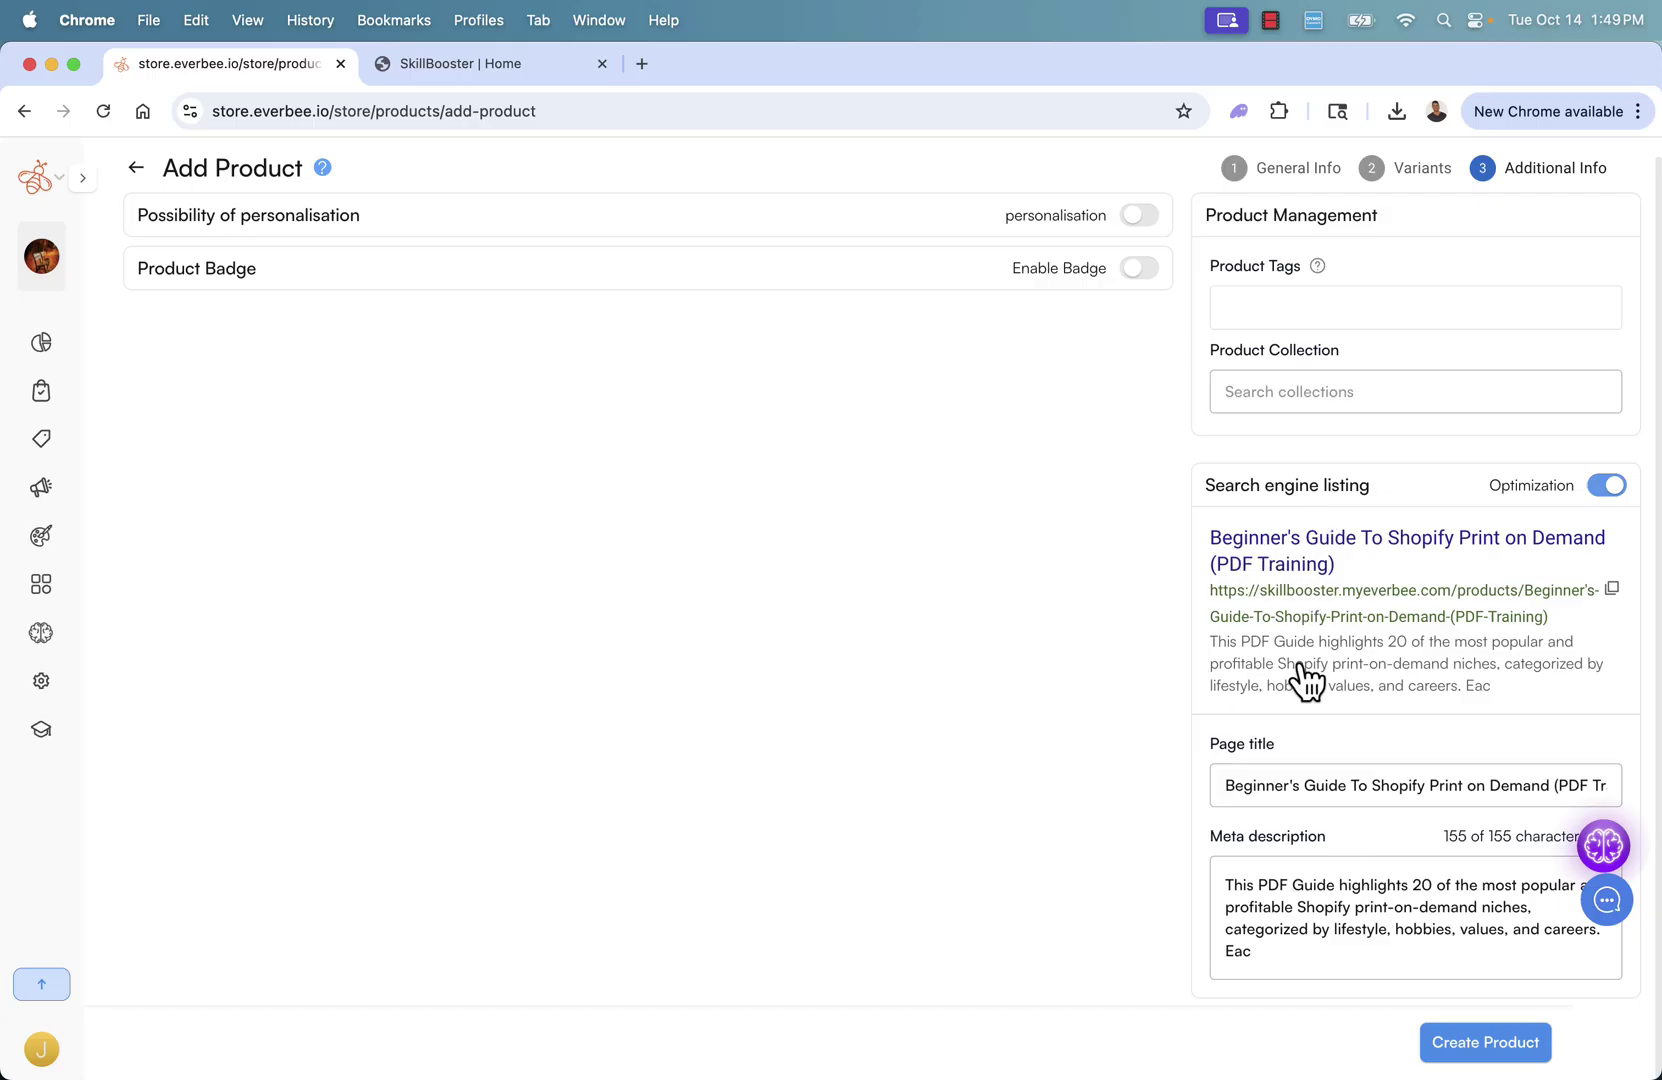
scroll(1302, 675, "up", 1)
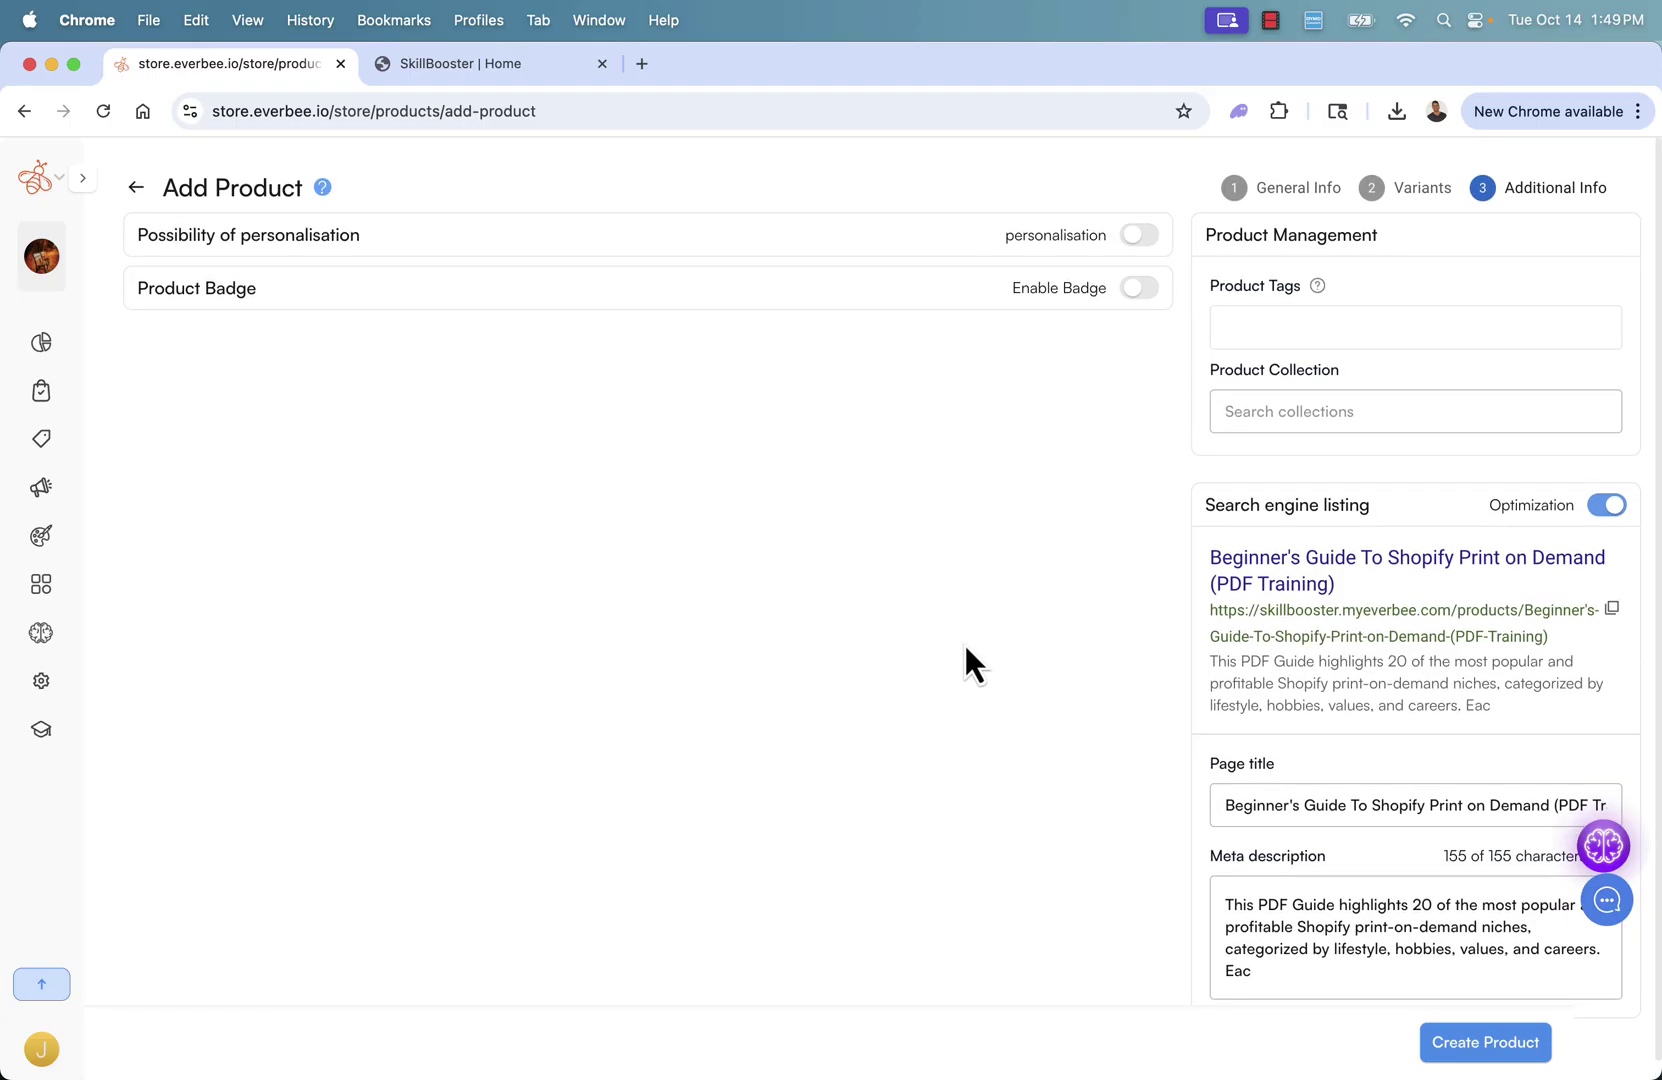
scroll(965, 648, "down", 1)
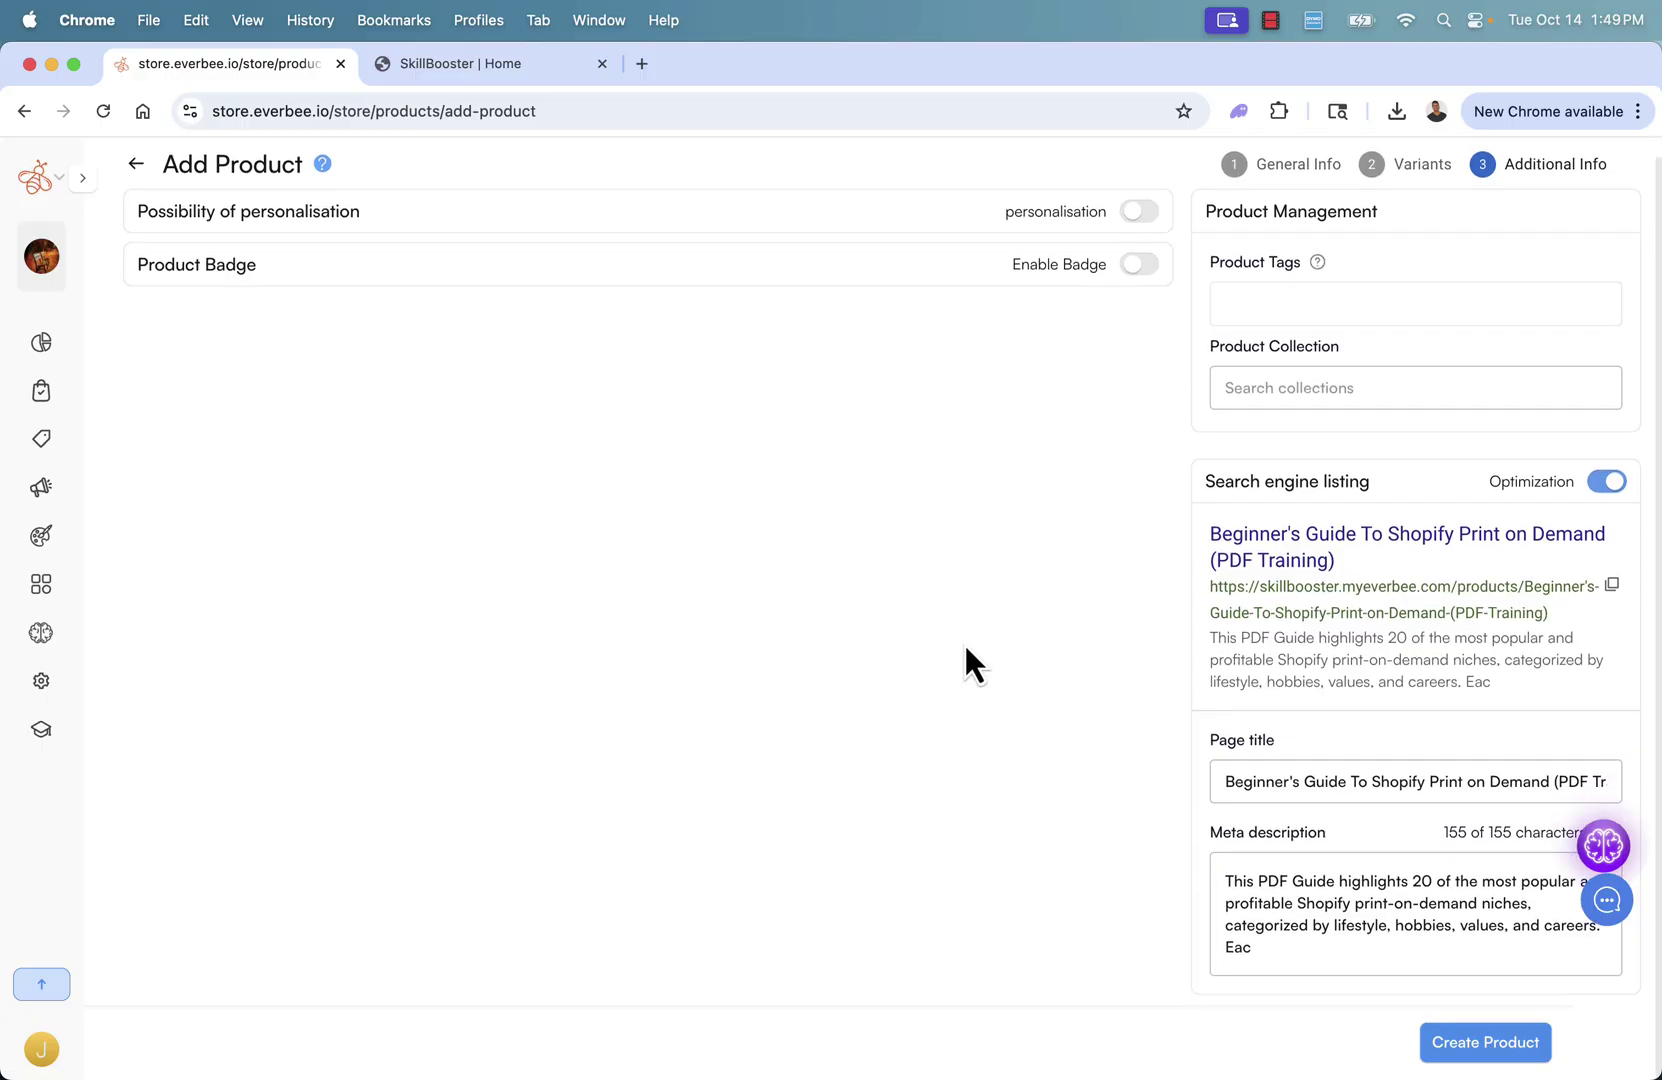
Create the product, choosing Save anyway at the Stripe set-up prompt.
left_click(1483, 1051)
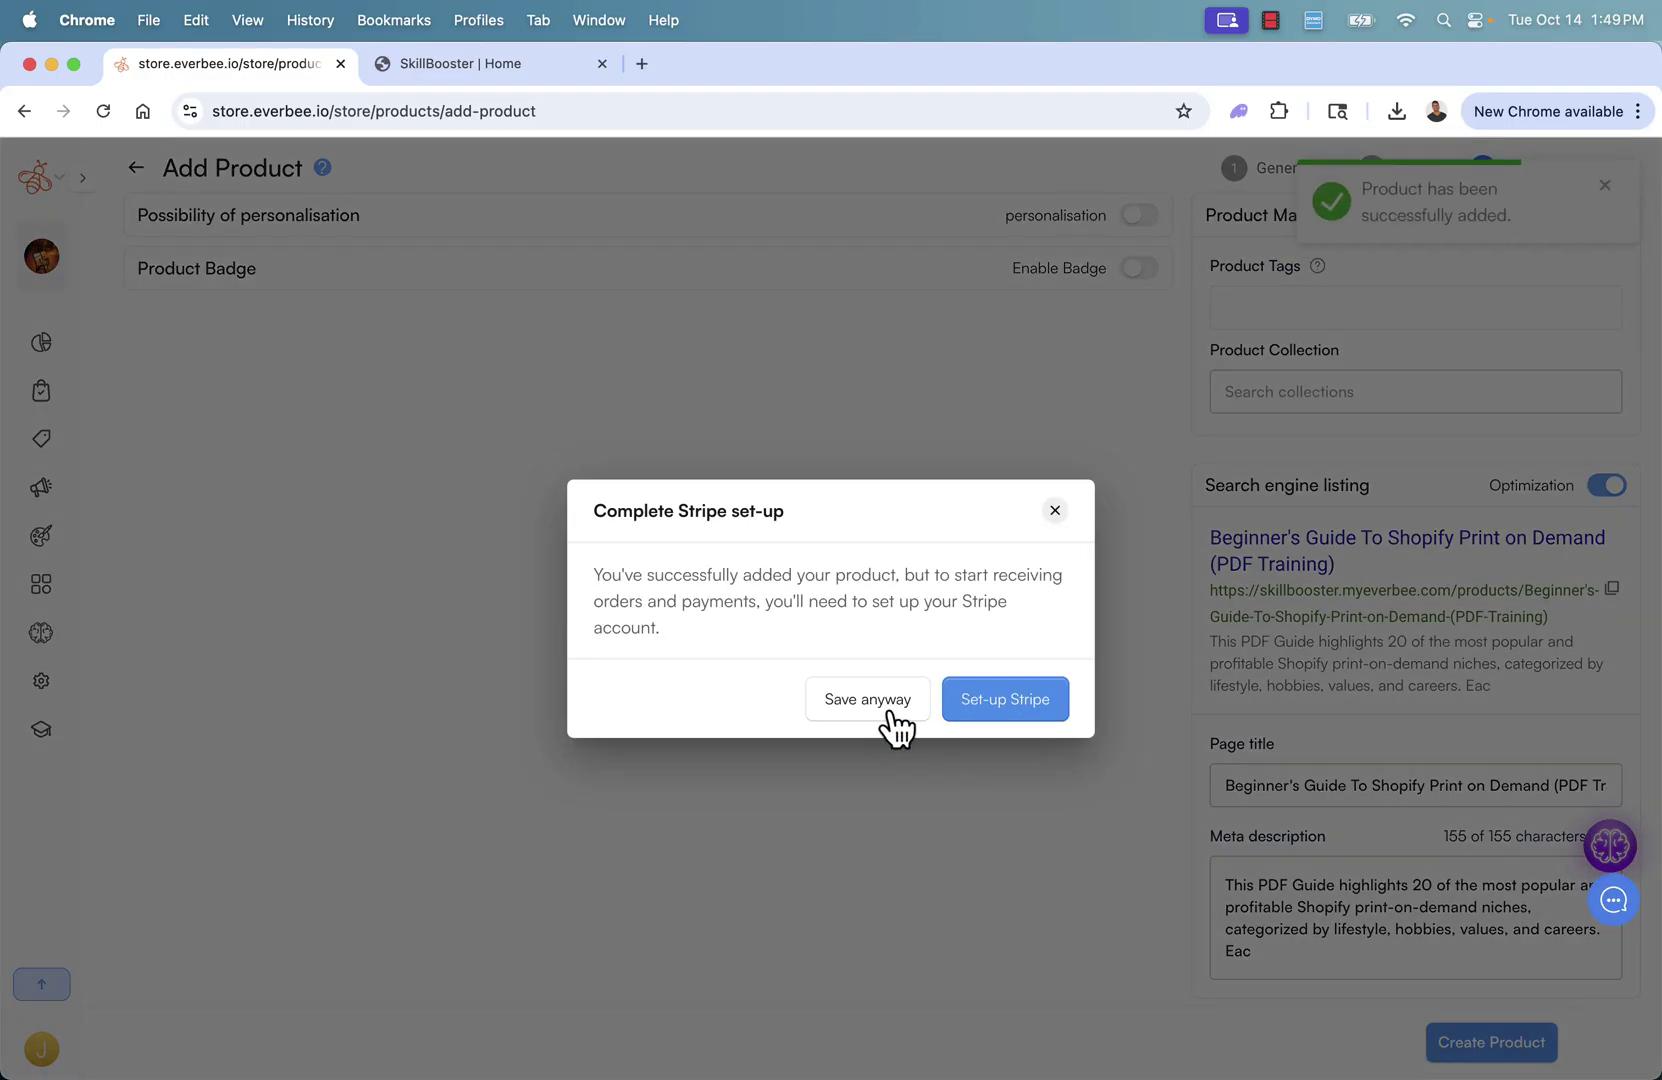
left_click(1054, 510)
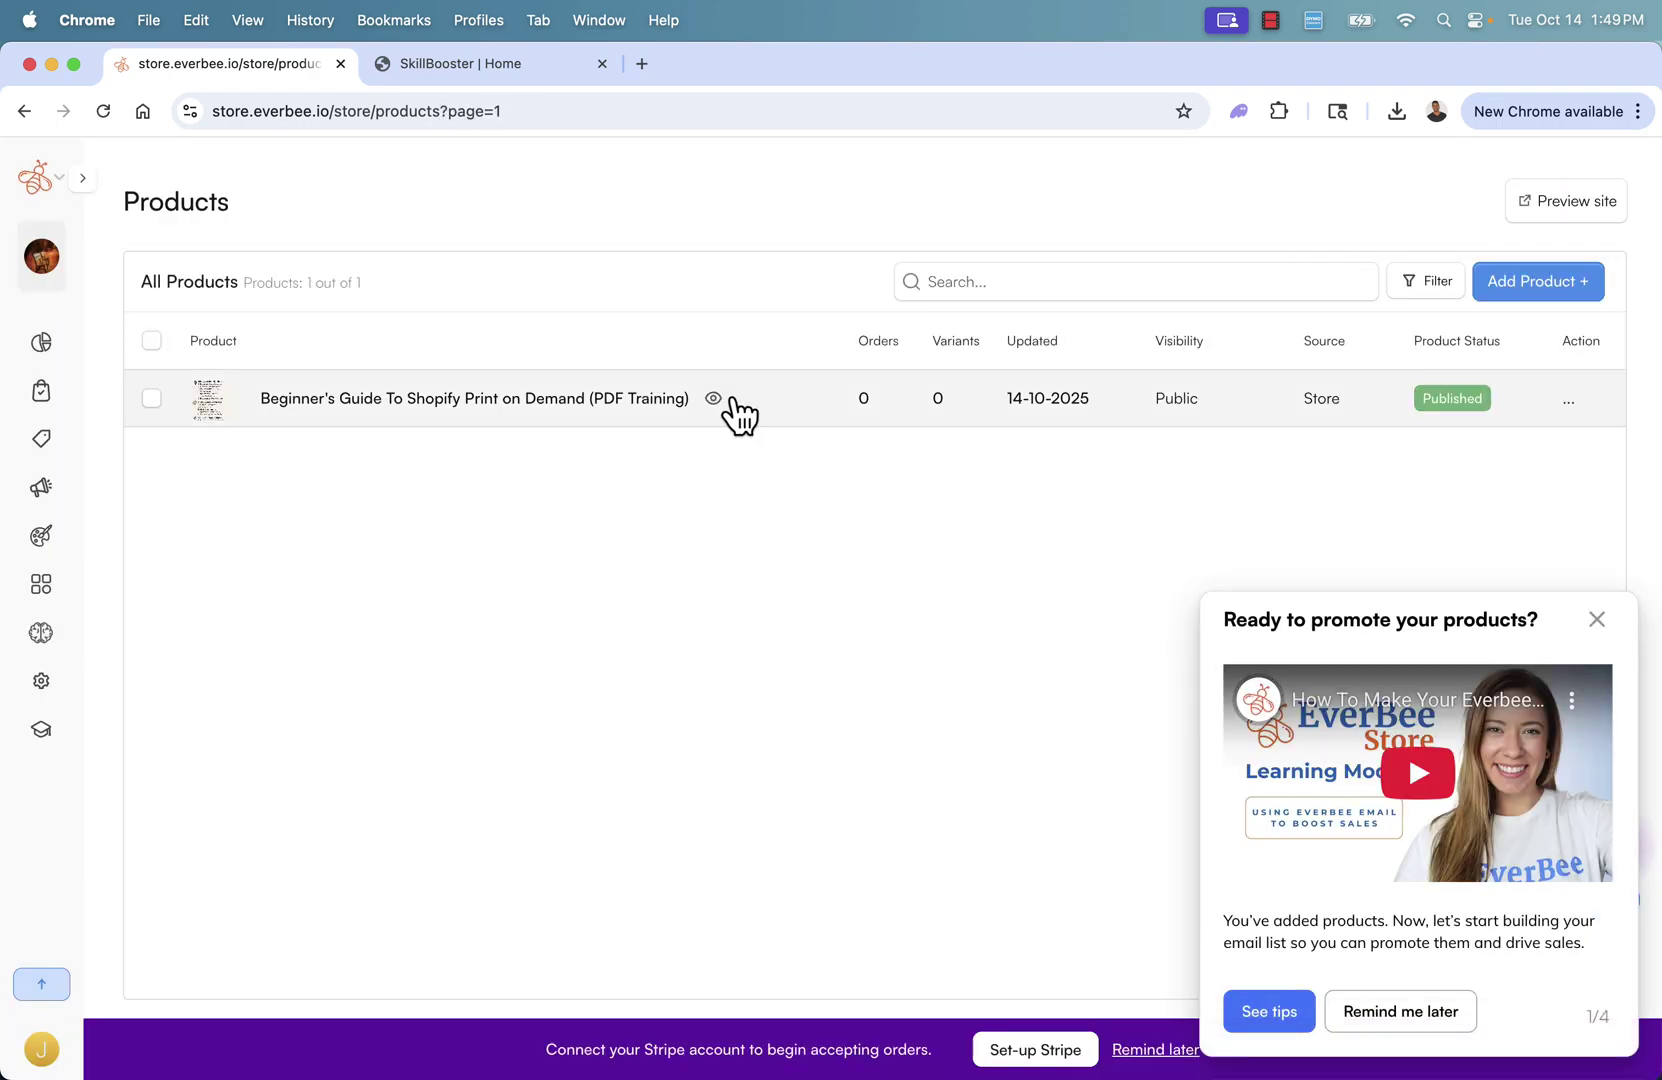
Open the $47.00 guide on the live storefront, read its description, then browse Shop.
left_click(728, 404)
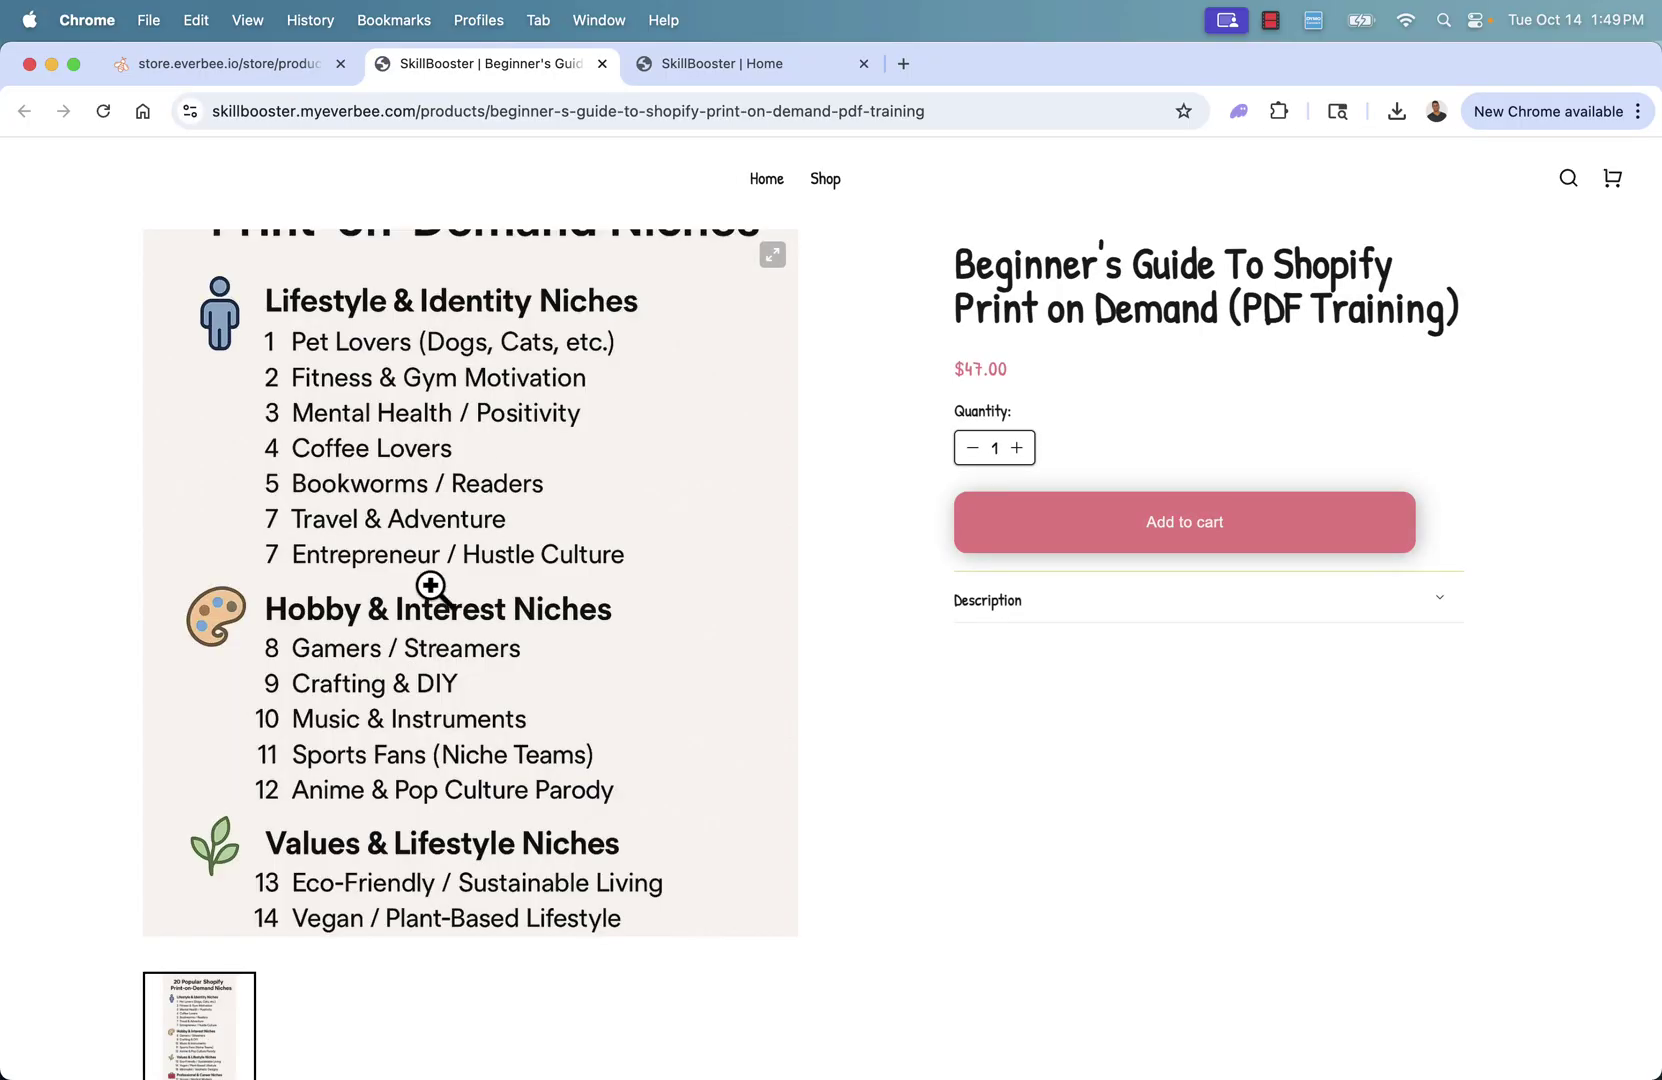
left_click(1054, 605)
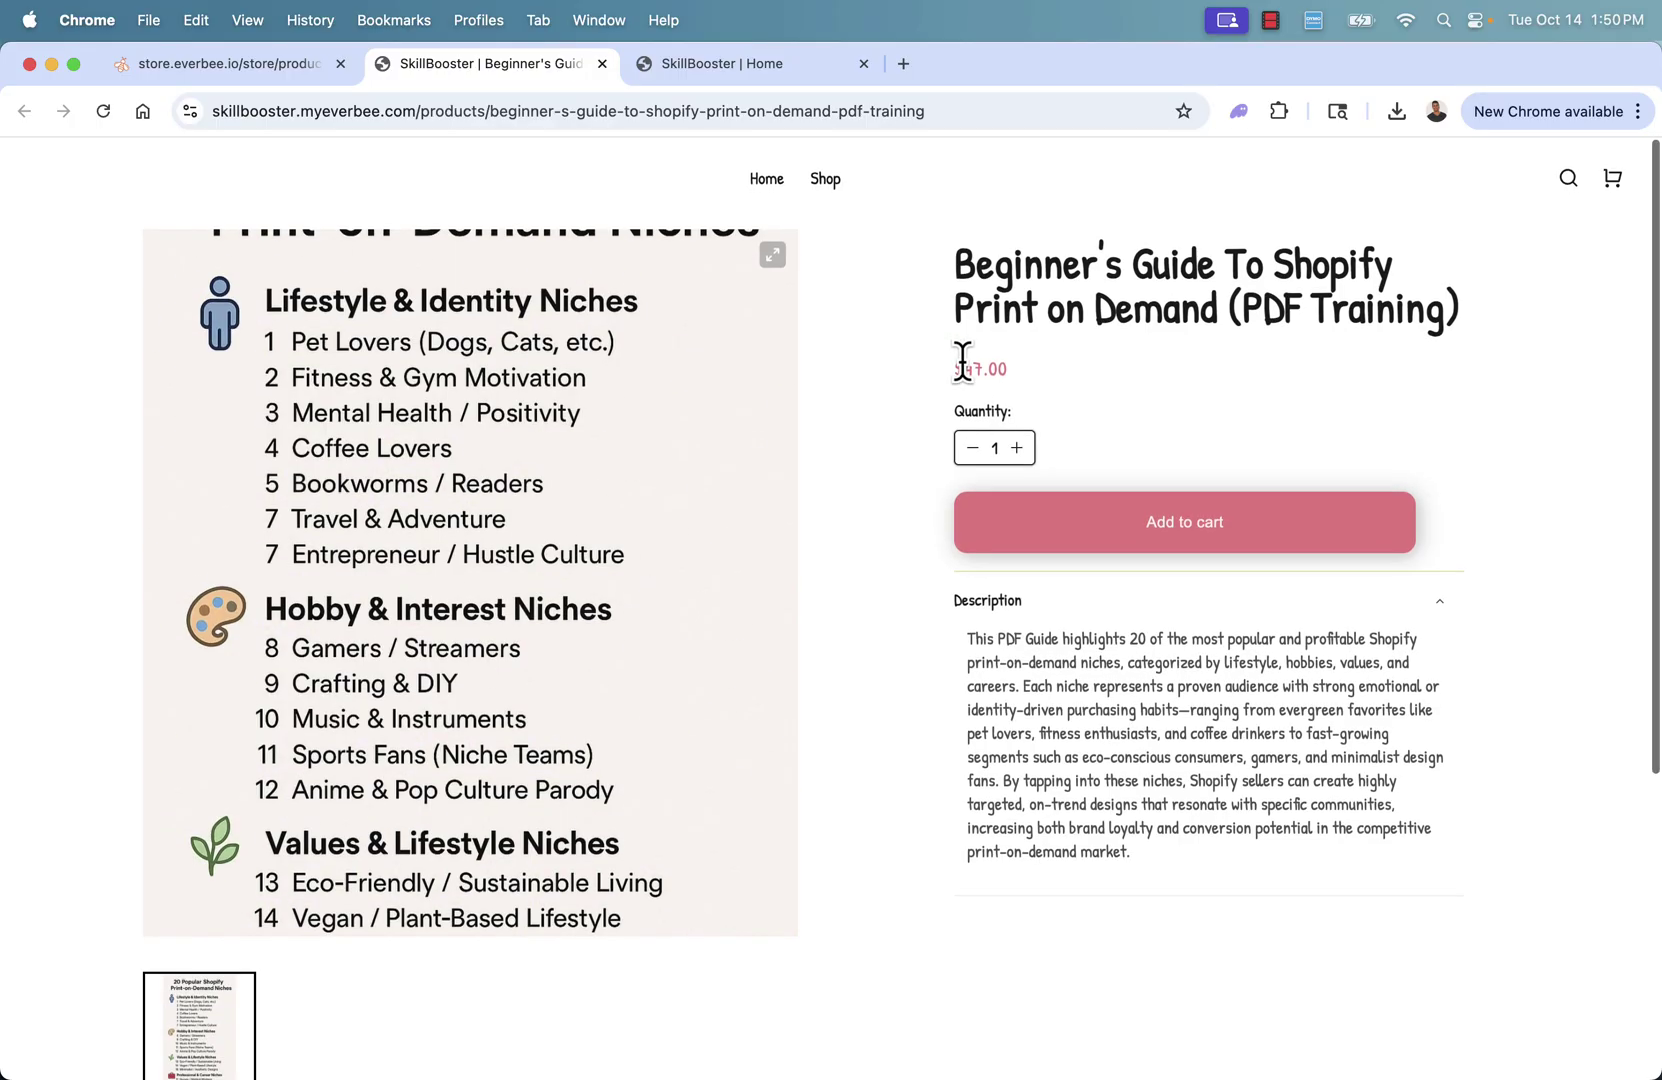
left_click(828, 183)
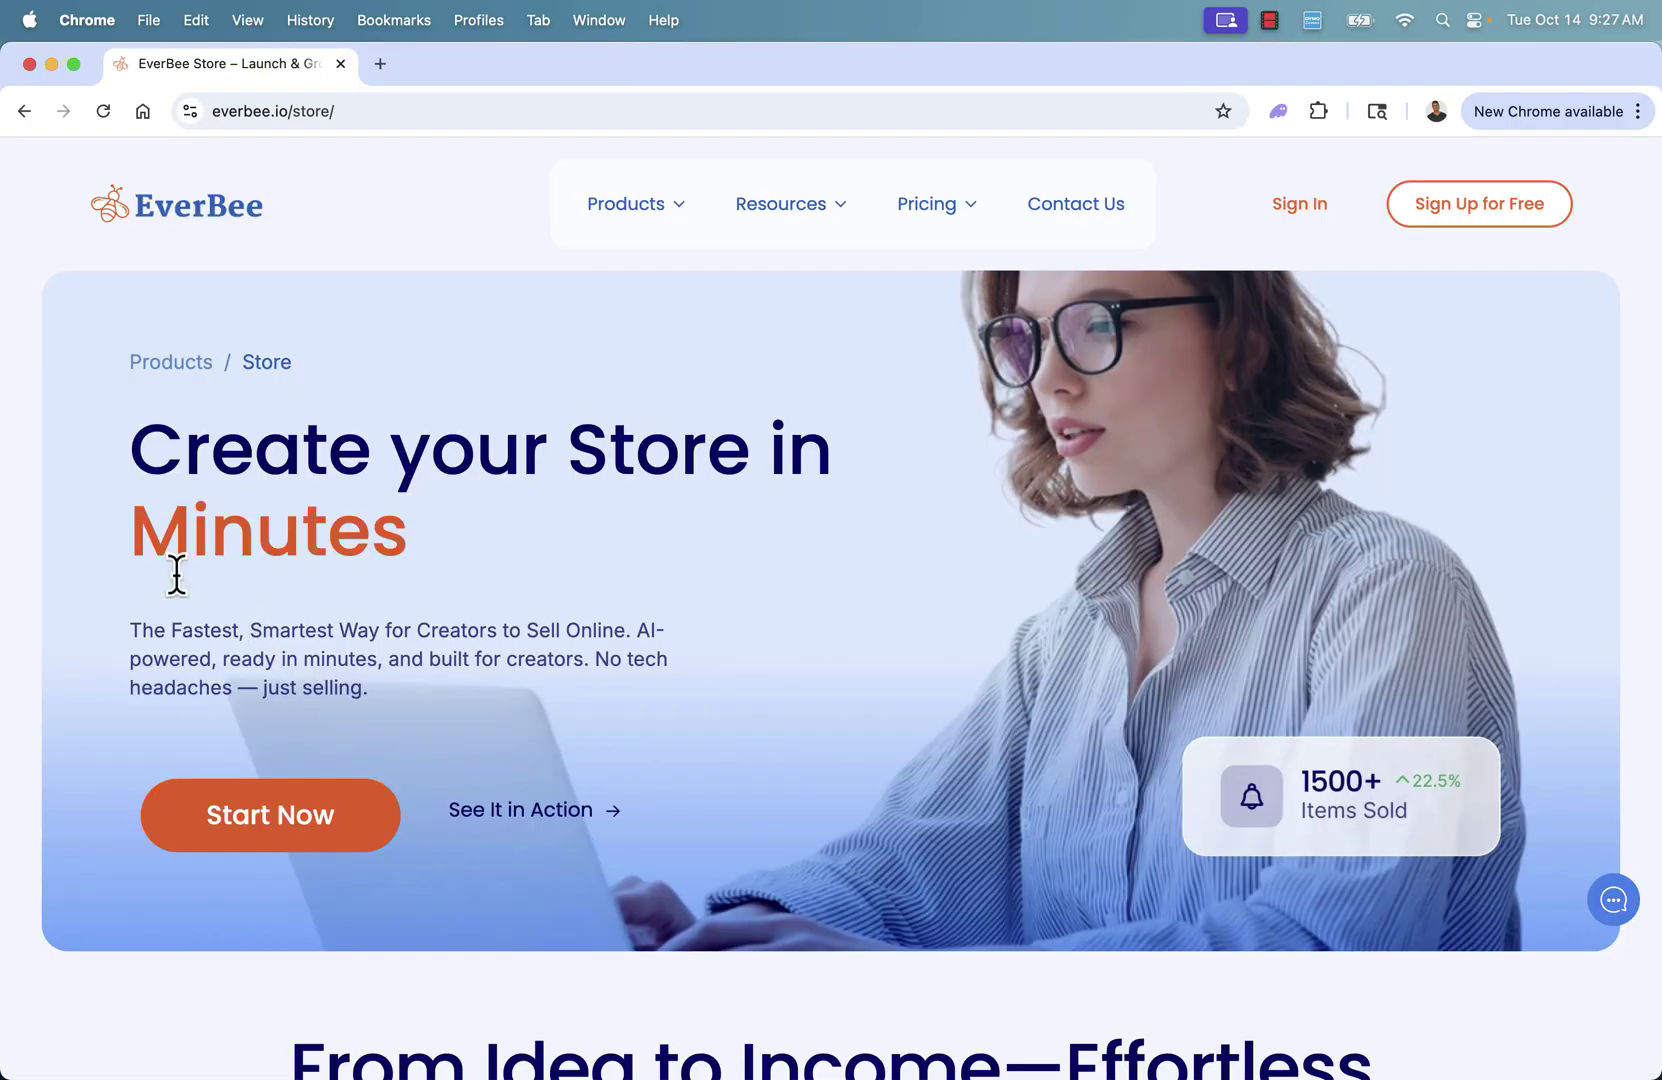
scroll(177, 576, "down", 2)
scroll(177, 576, "down", 3)
scroll(177, 576, "down", 1)
scroll(177, 576, "down", 2)
scroll(177, 576, "down", 2)
scroll(177, 576, "down", 1)
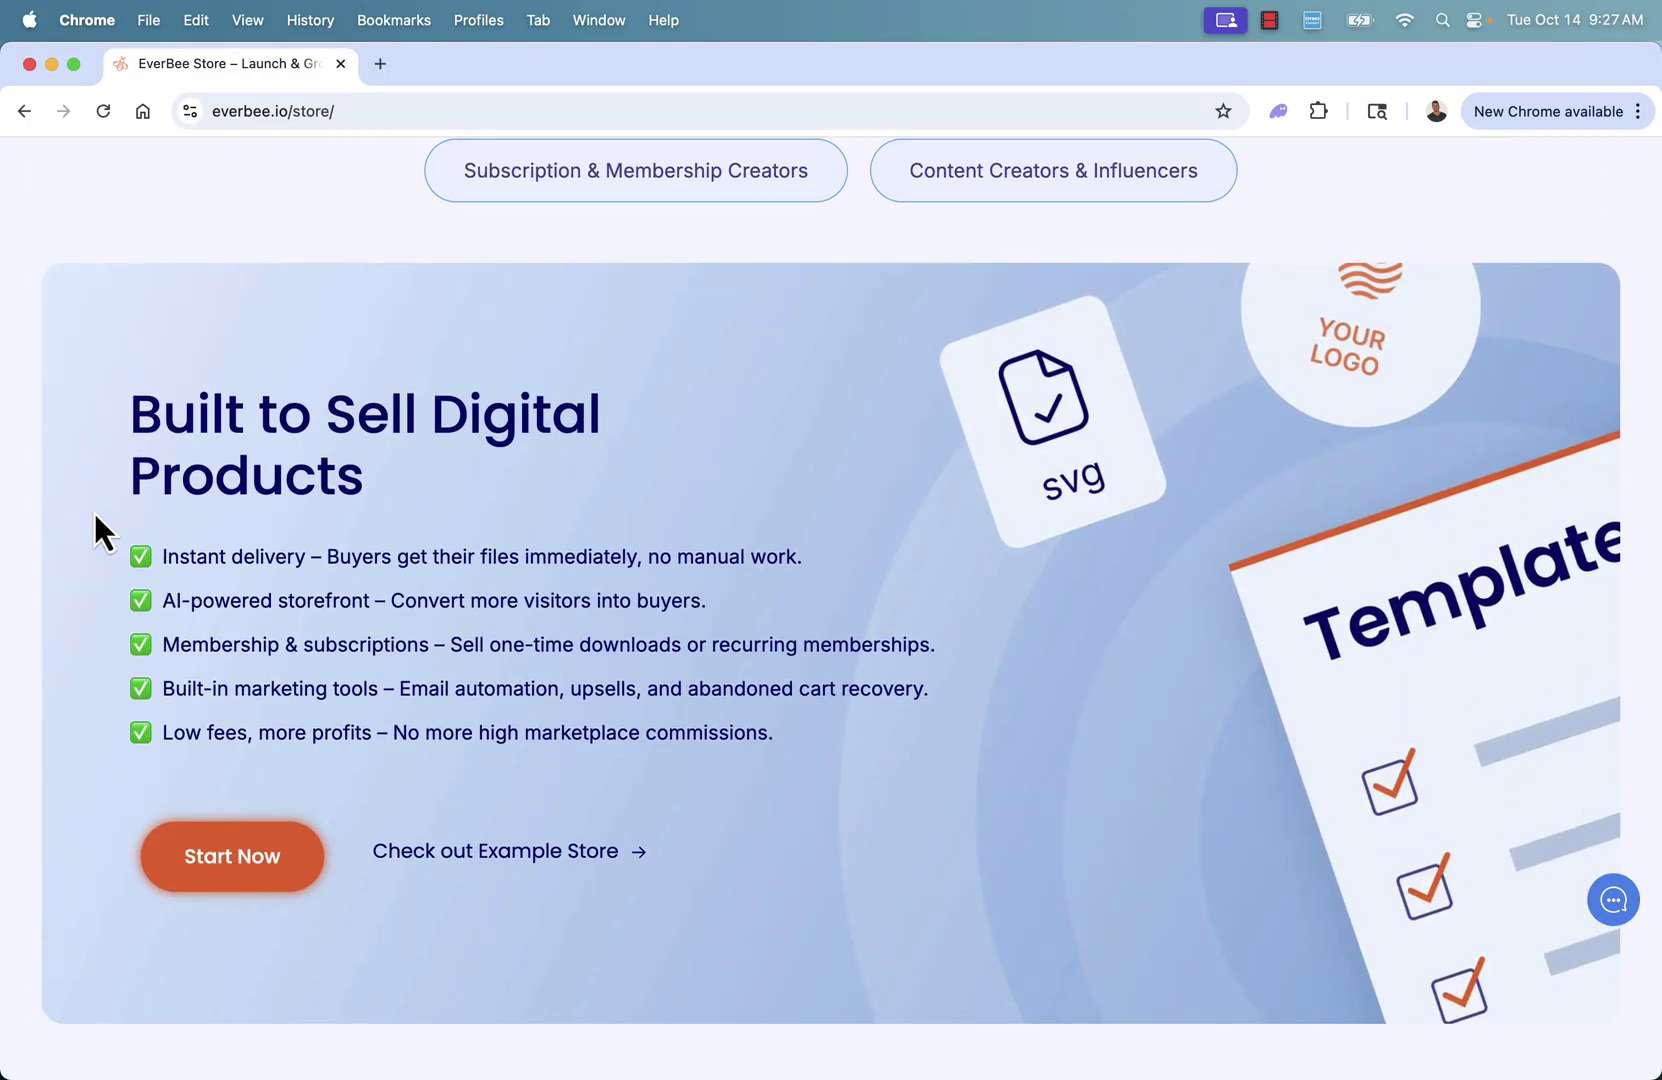
scroll(93, 513, "up", 10)
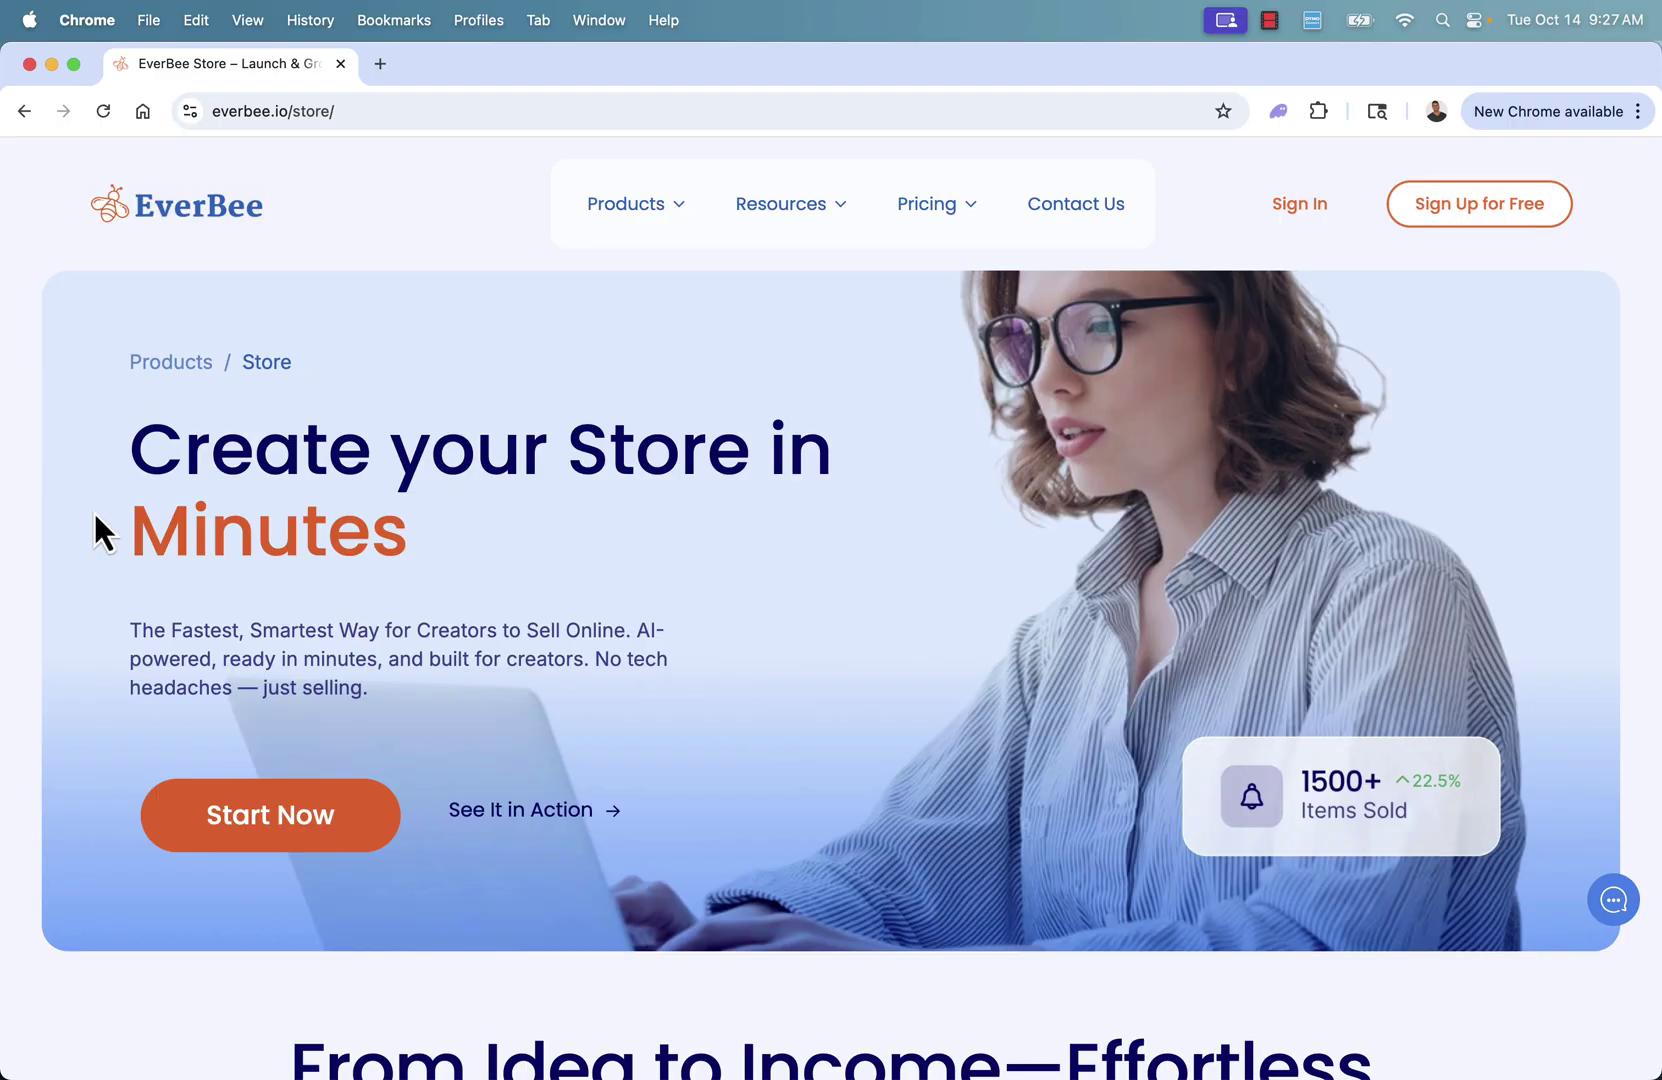
scroll(99, 644, "down", 1)
scroll(99, 644, "down", 3)
scroll(99, 636, "down", 3)
scroll(100, 639, "down", 5)
scroll(100, 645, "down", 2)
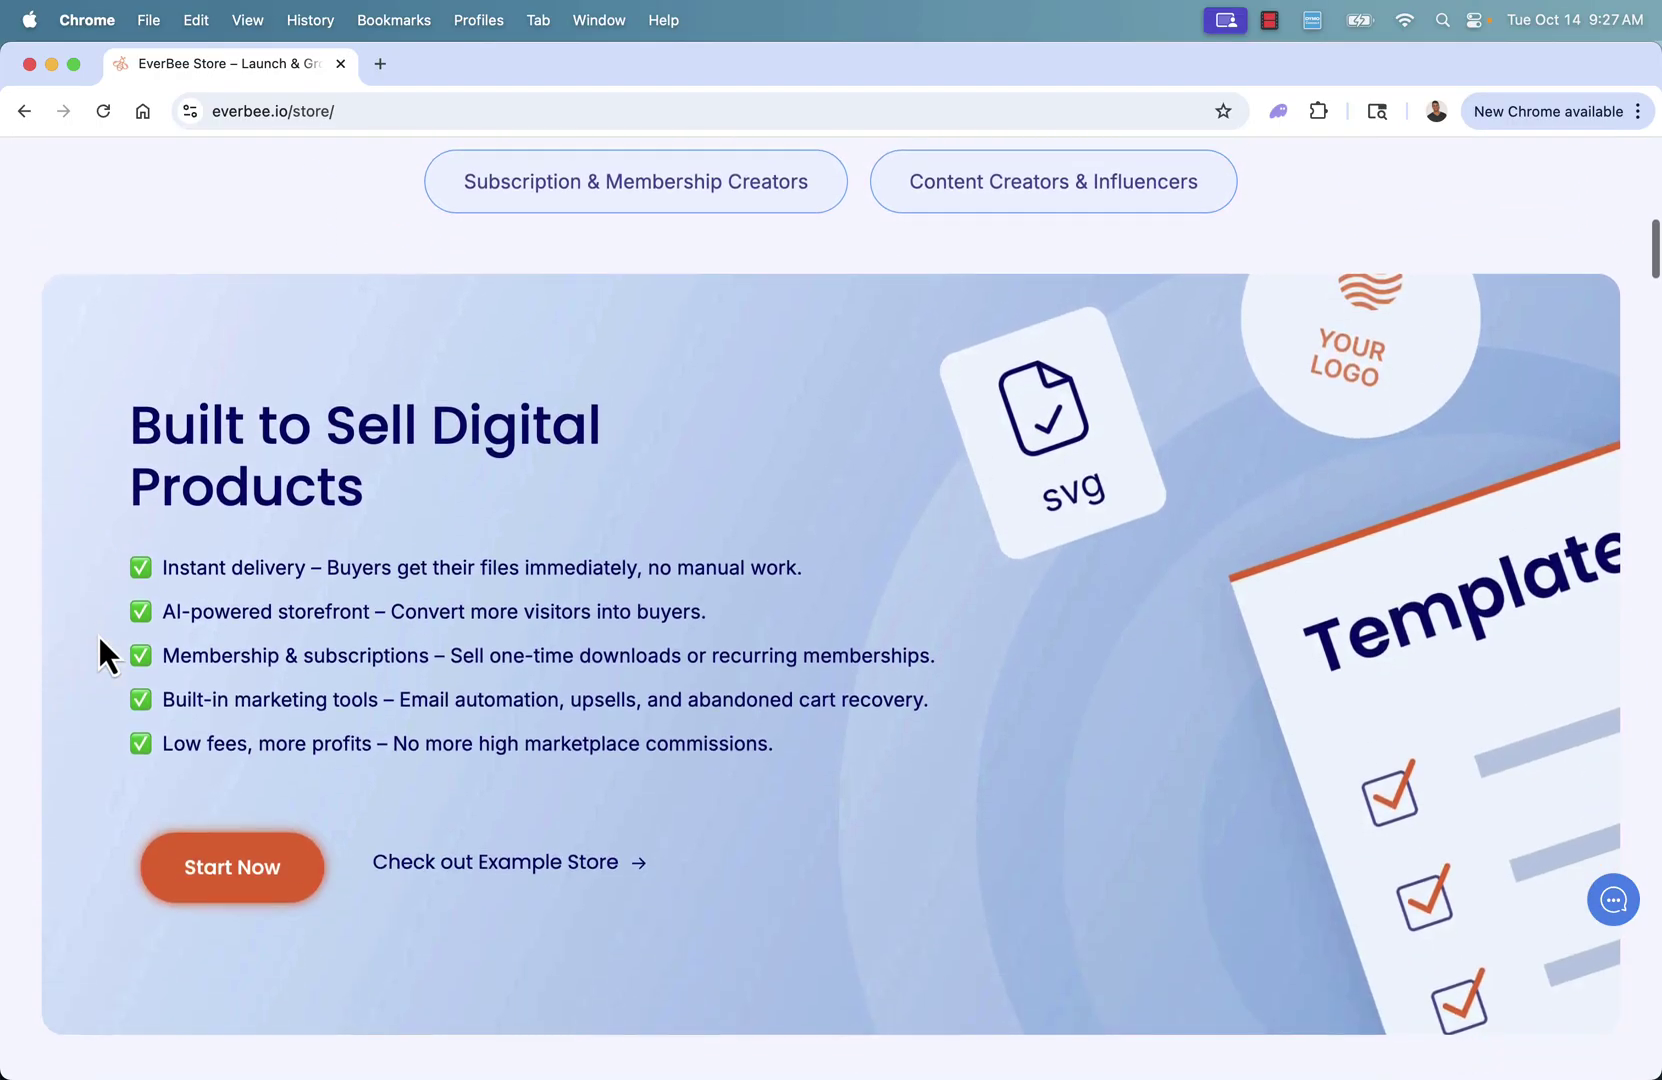
scroll(100, 645, "down", 3)
scroll(100, 645, "down", 3)
scroll(100, 645, "down", 1)
scroll(99, 636, "down", 3)
scroll(99, 636, "down", 2)
scroll(99, 636, "down", 1)
scroll(99, 636, "down", 2)
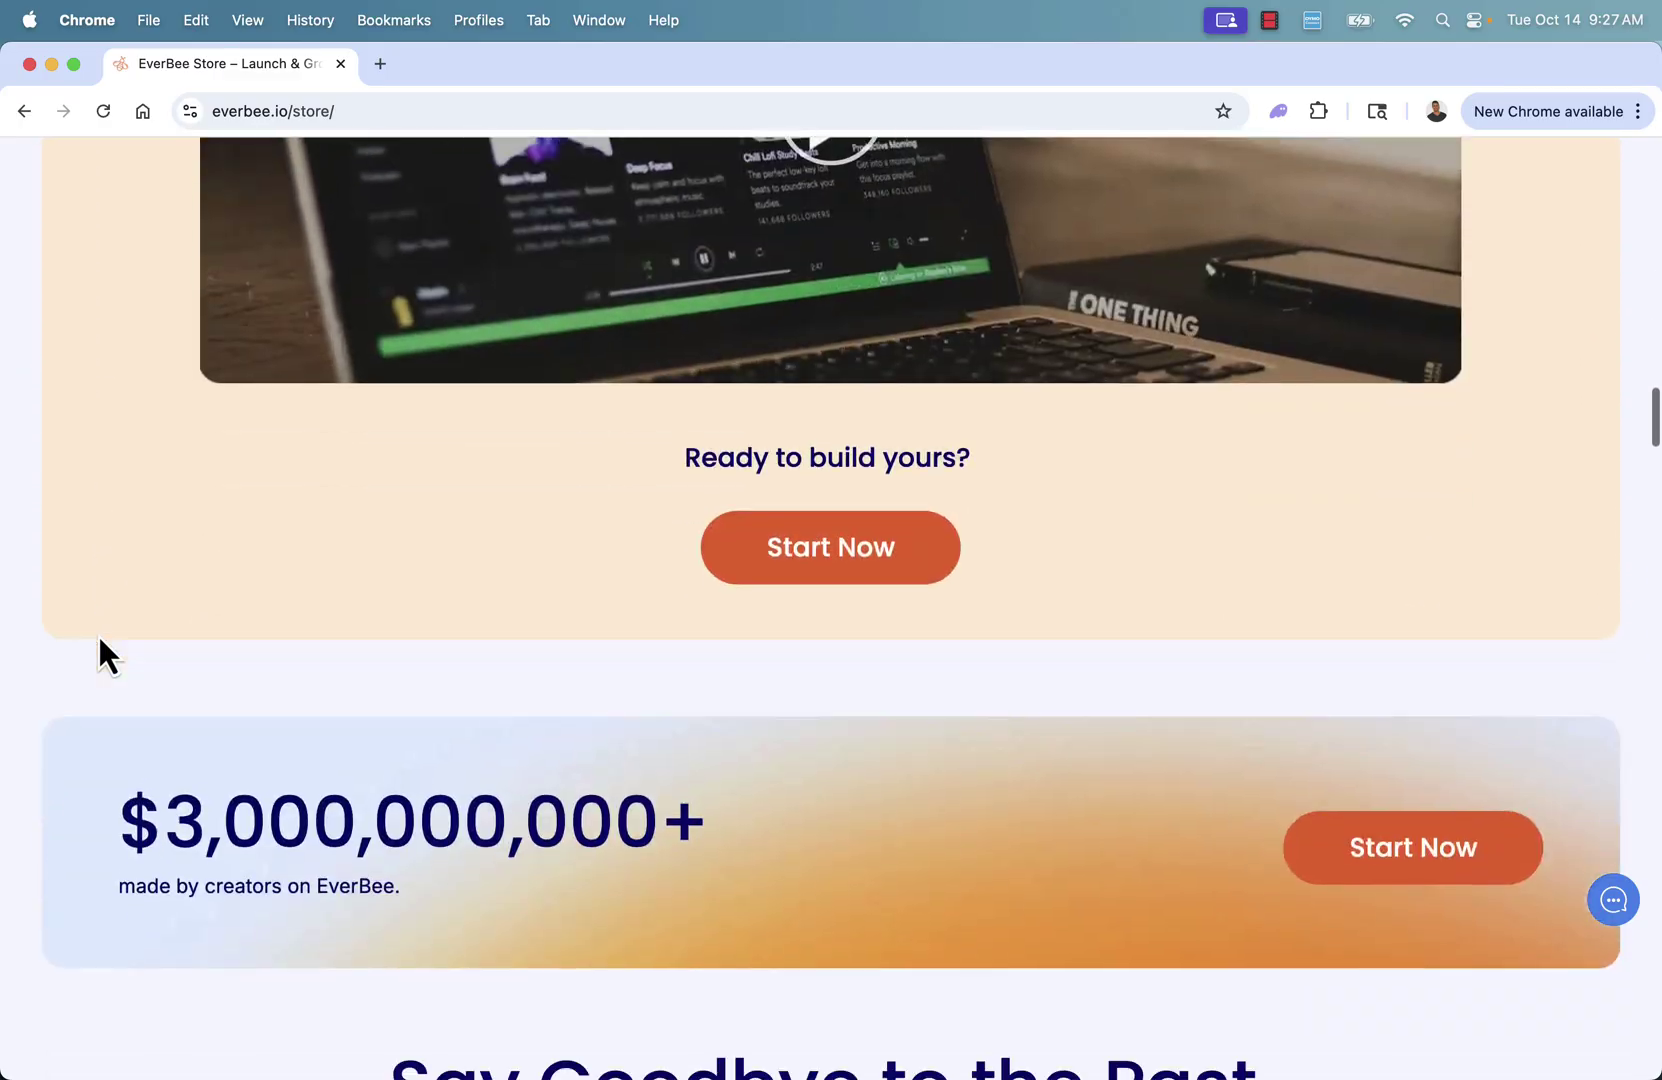
scroll(101, 639, "down", 3)
scroll(101, 639, "up", 2)
scroll(101, 639, "up", 10)
scroll(101, 639, "up", 10)
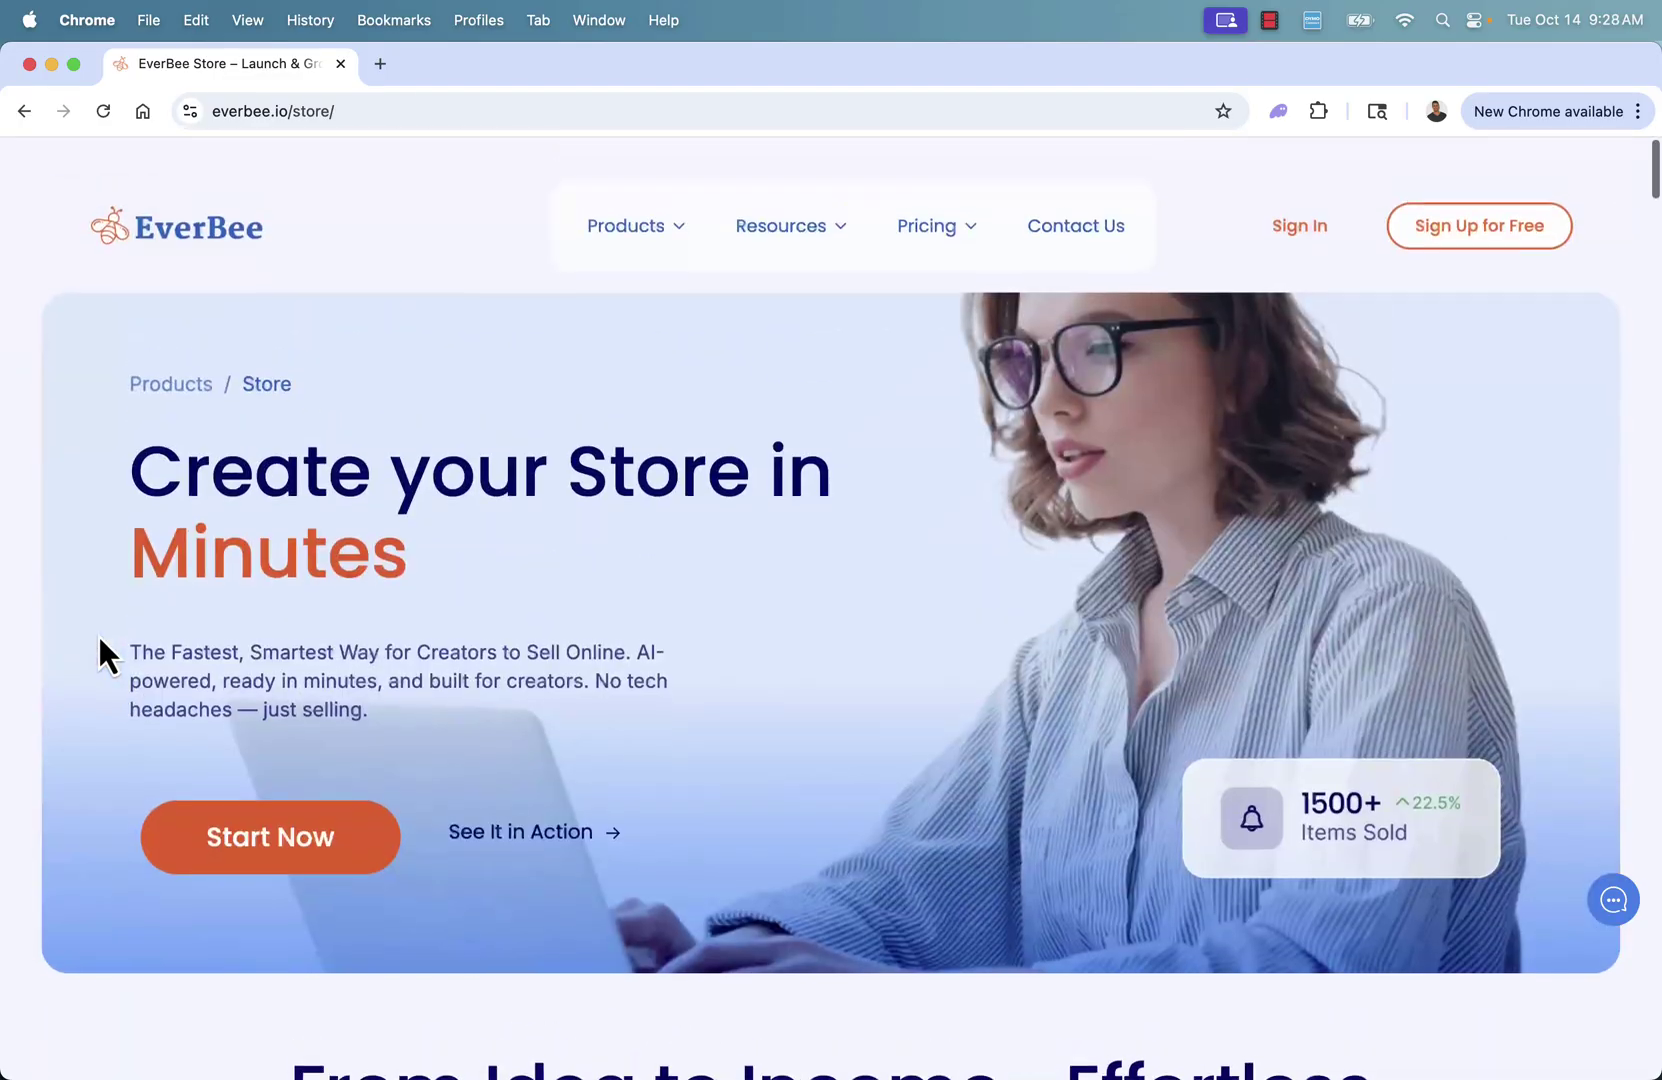
scroll(97, 639, "down", 1)
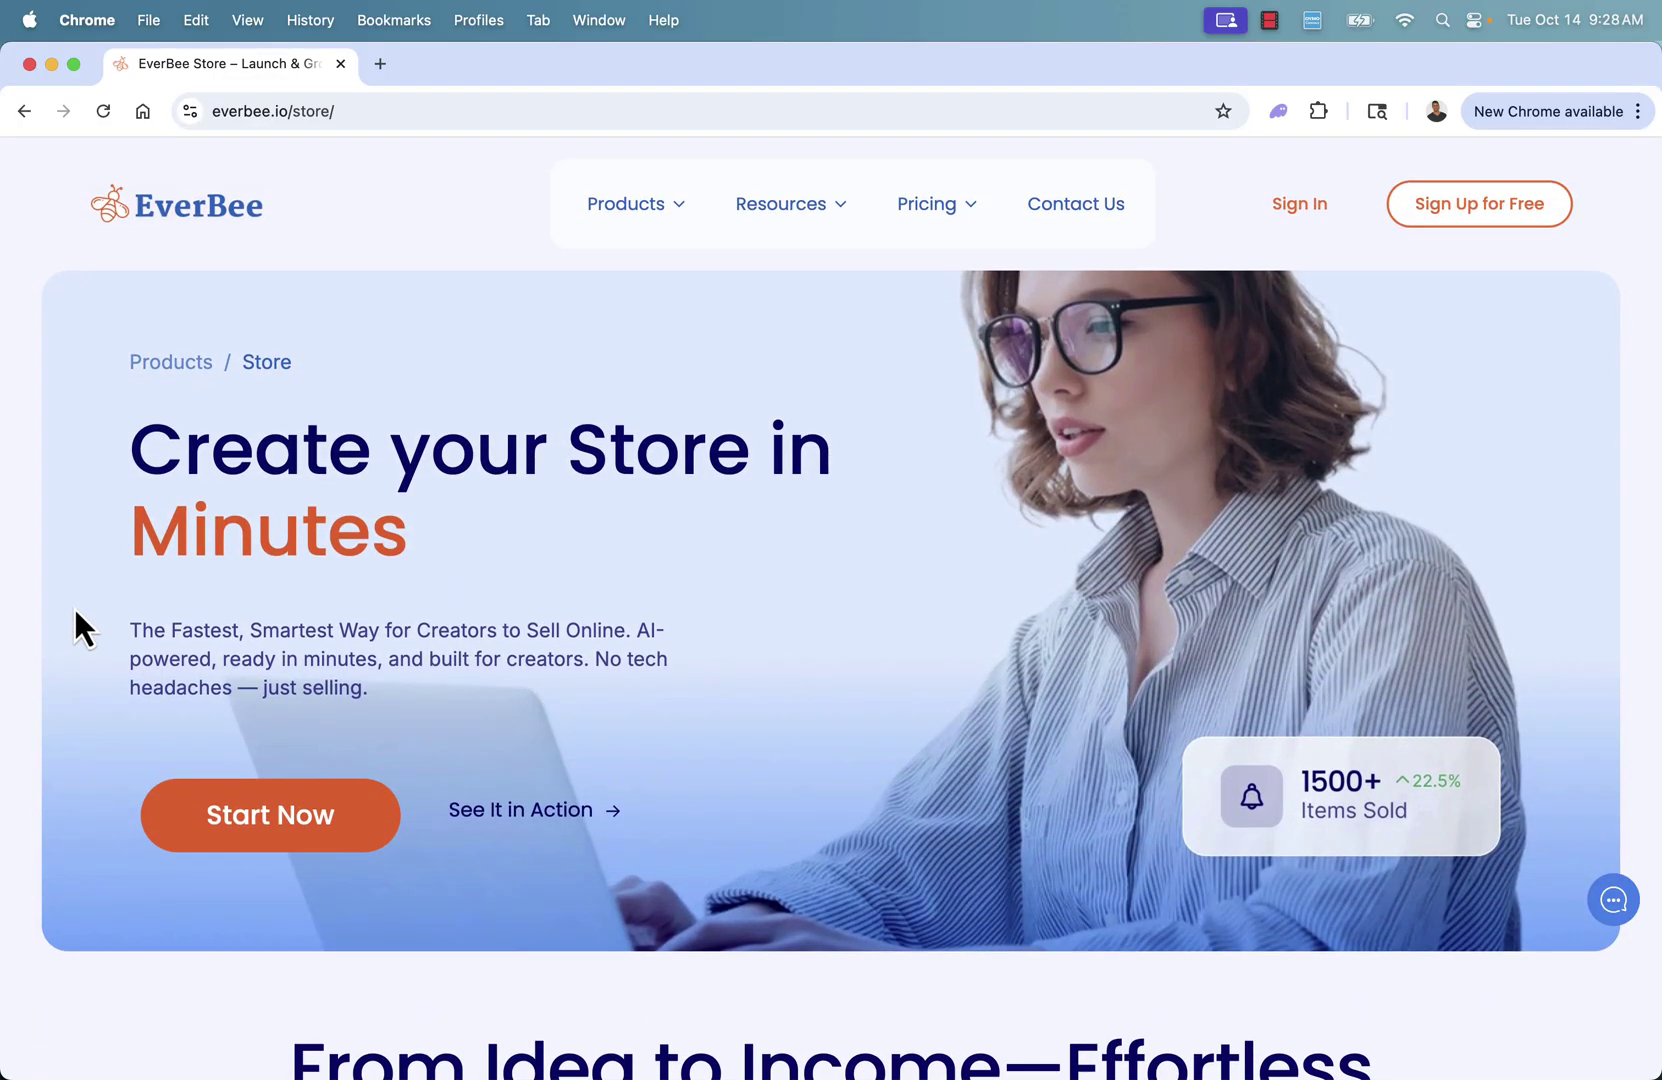